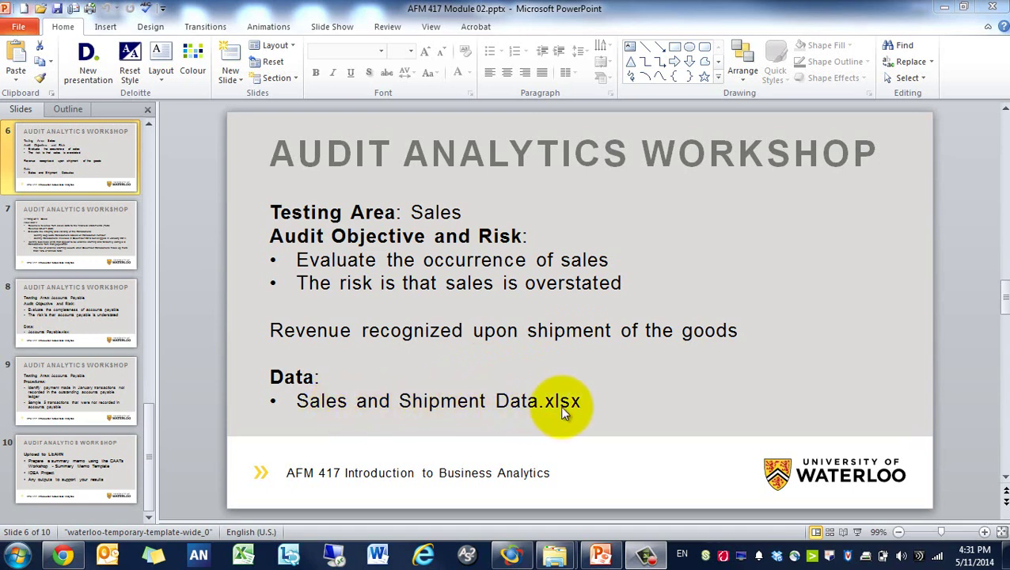
Go to slide 7, which lists the Sales testing-area audit procedures.
click(115, 238)
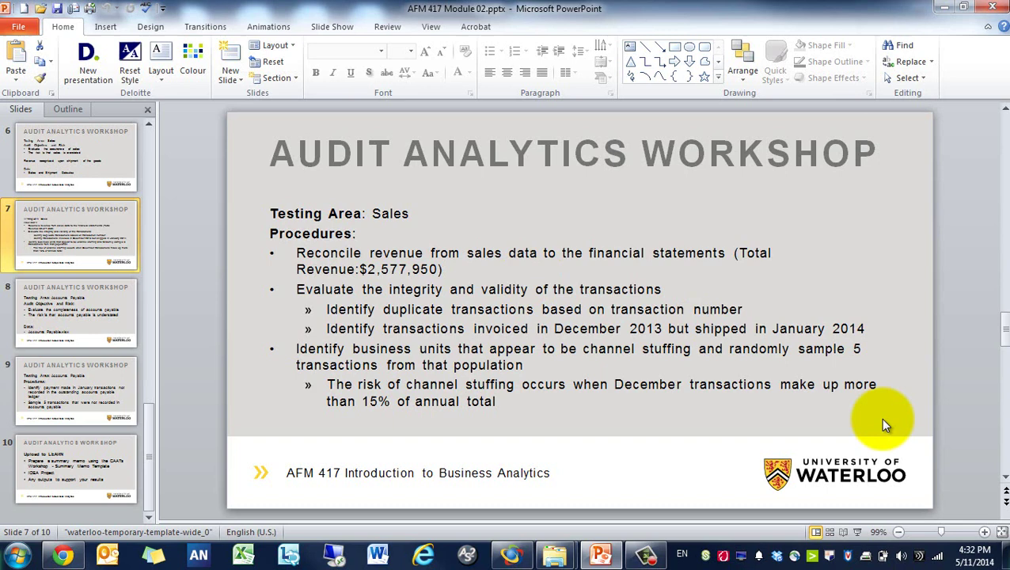
Create a new IDEA project called 'AFM 417 Sales Testing - Youtube'.
click(523, 553)
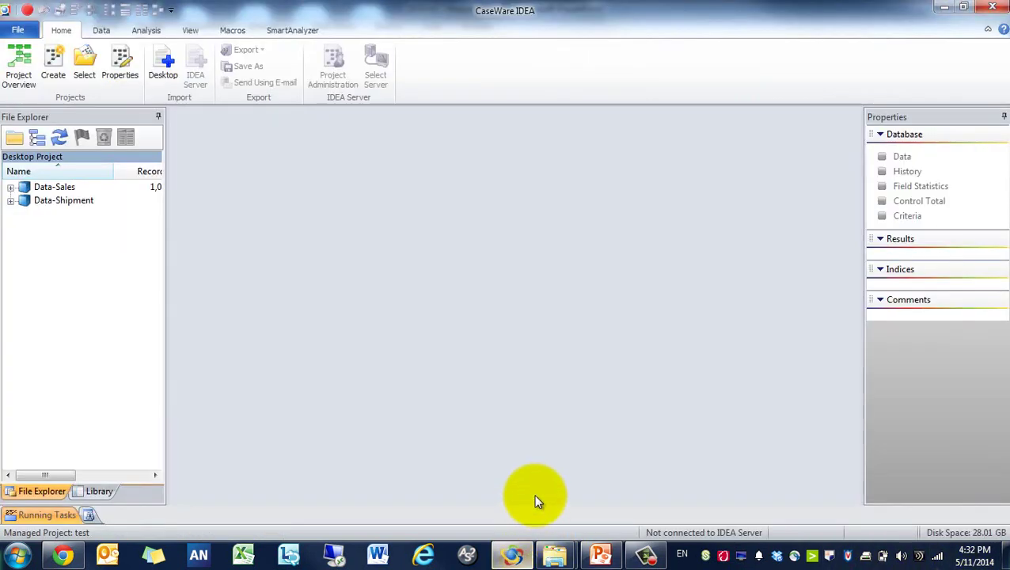
click(53, 59)
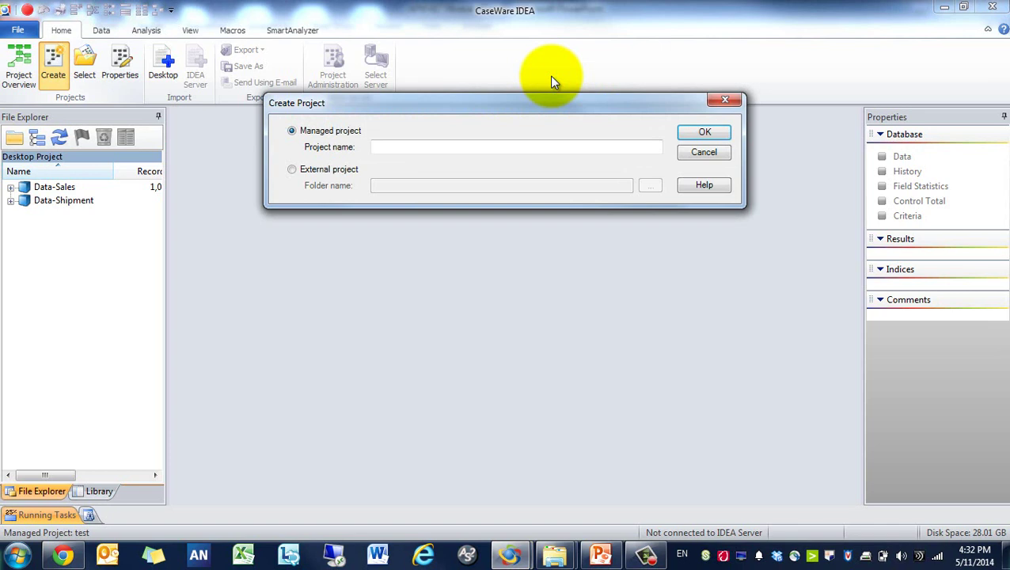
click(531, 143)
text(S)
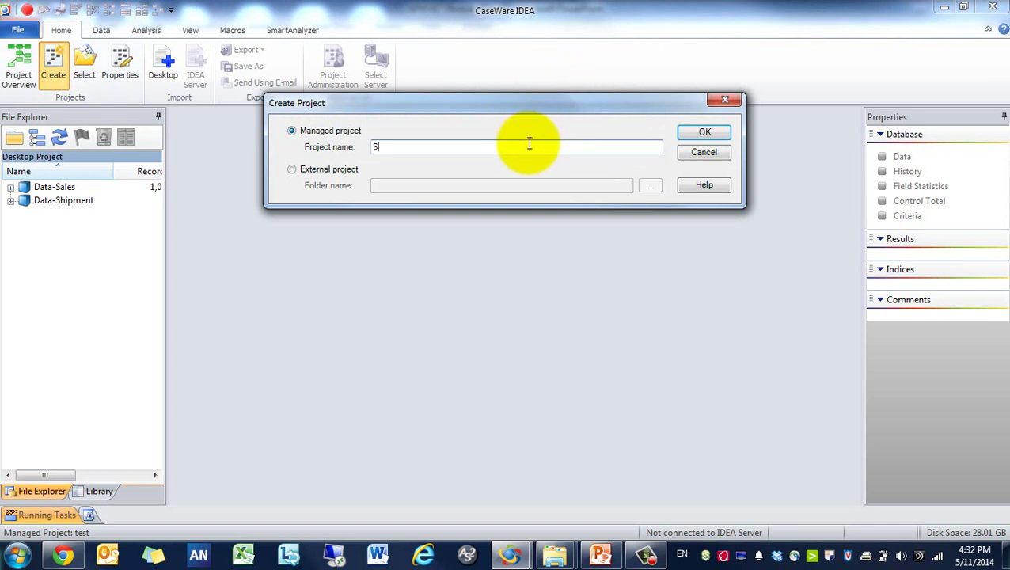
text(d)
key(BackSpace)
key(BackSpace)
text(AFM 417 Sales Testing - Youtube)
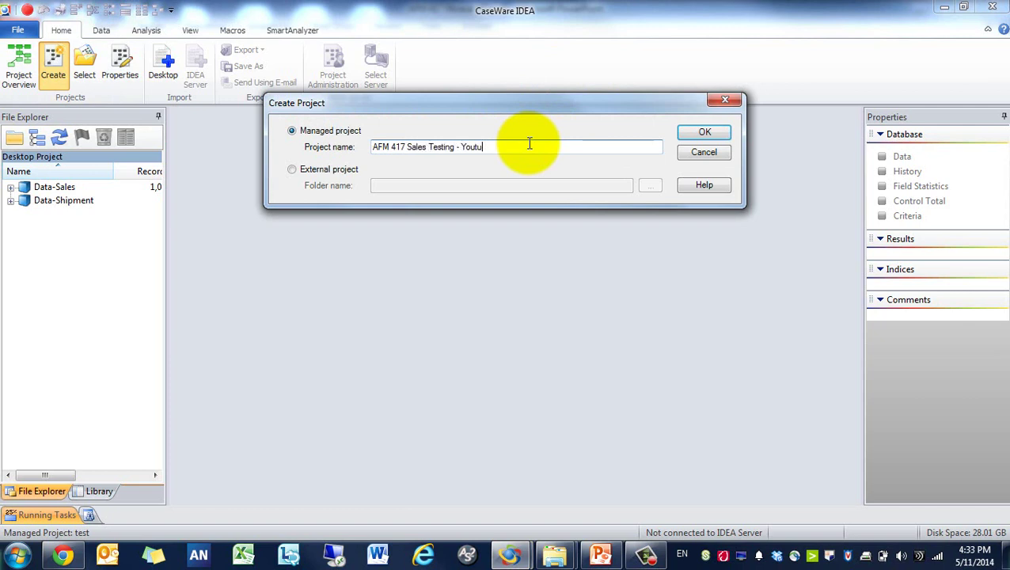
click(702, 137)
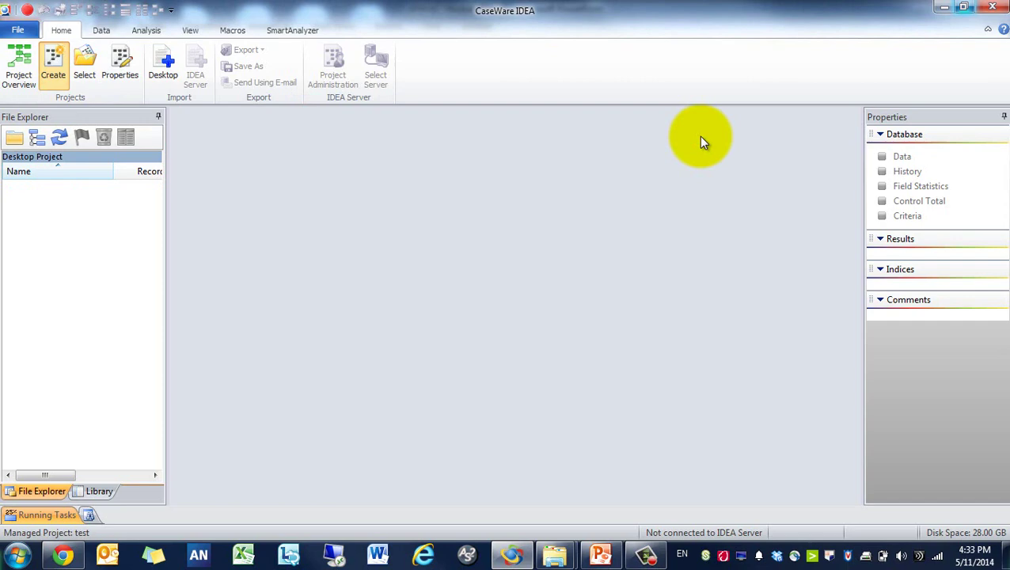
Start a desktop import and paste the Sales and Shipment Data workbook into Source Files.ILB.
click(164, 65)
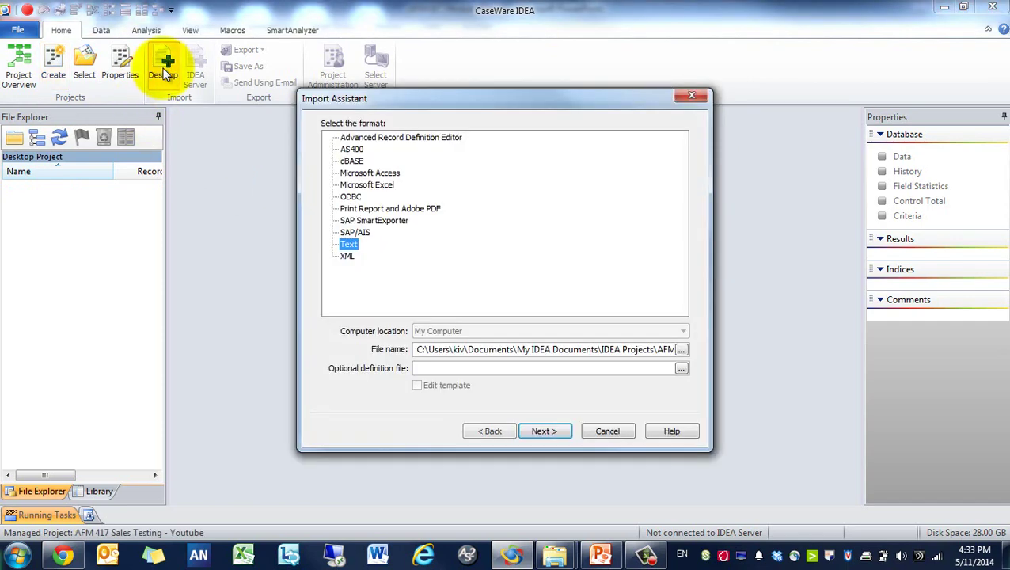
mouse_move(554, 555)
click(515, 478)
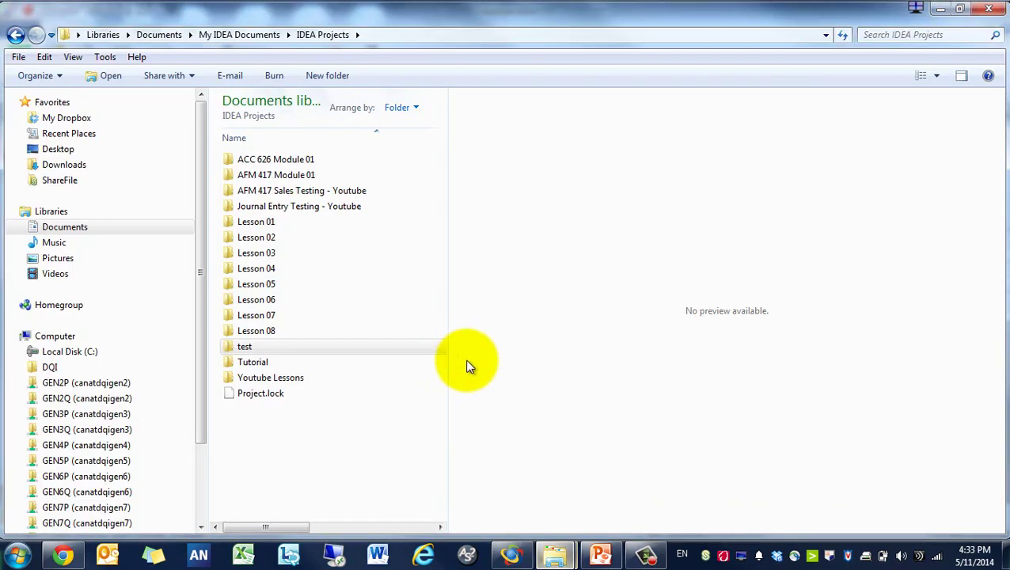
double_click(299, 191)
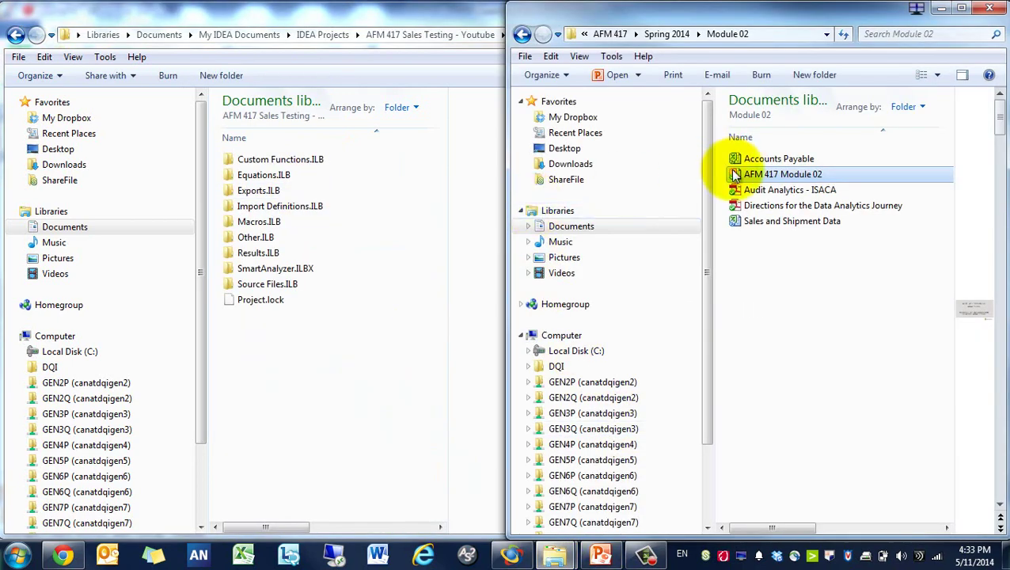
click(784, 222)
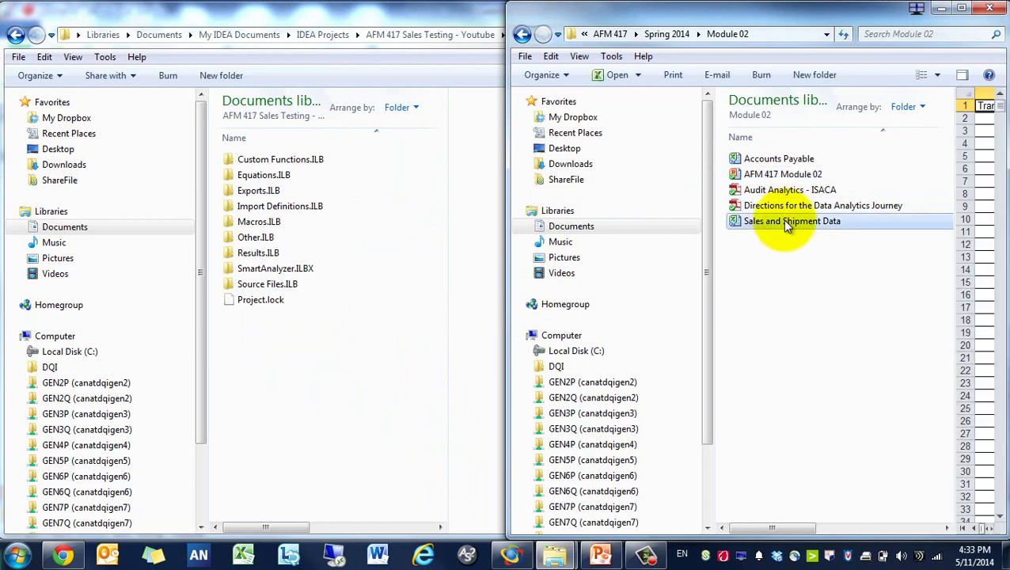
double_click(289, 283)
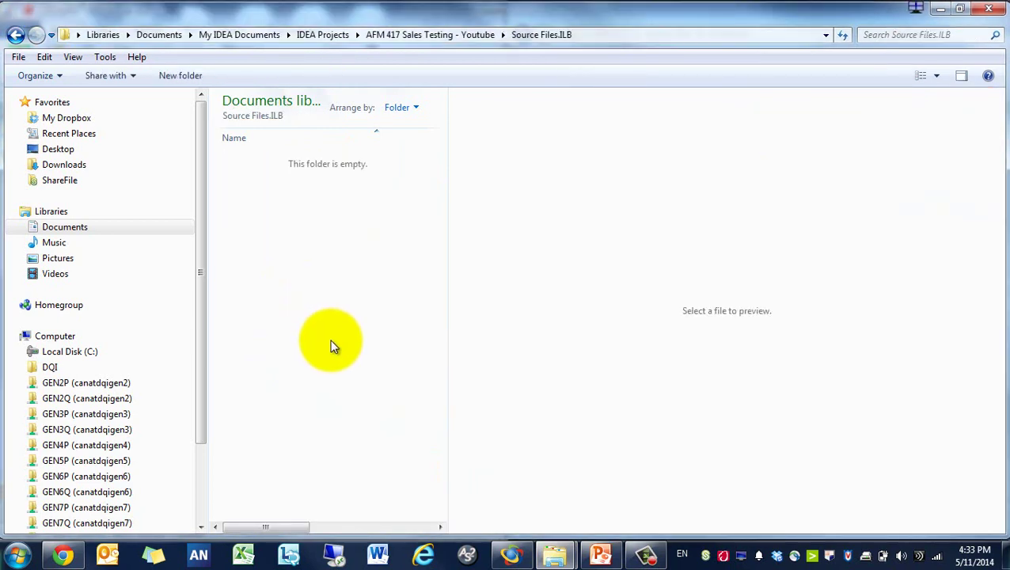
key(ctrl+v)
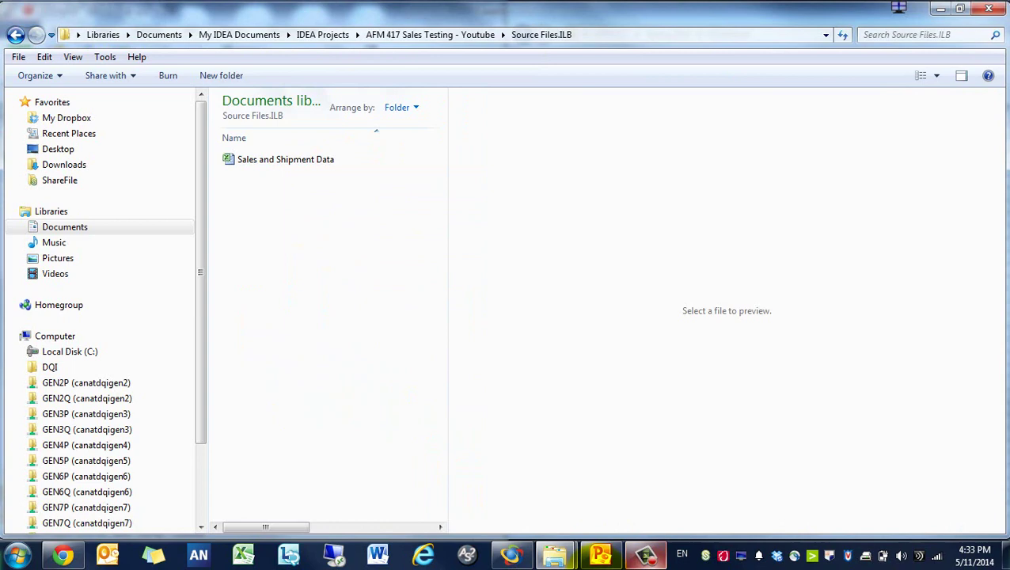
Choose Microsoft Excel as the import format and select the Sales and Shipment Data workbook.
click(511, 558)
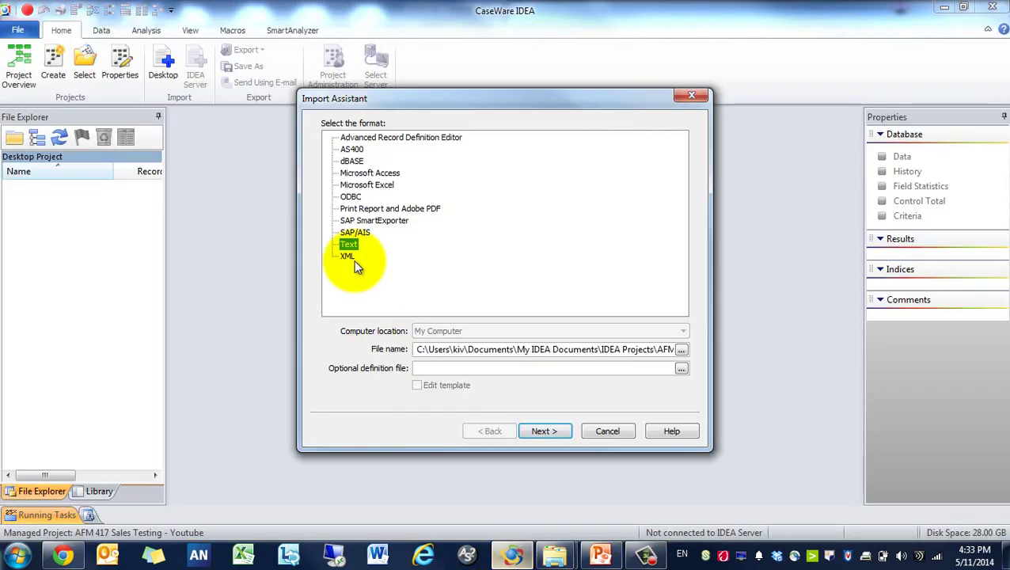
click(373, 185)
click(682, 349)
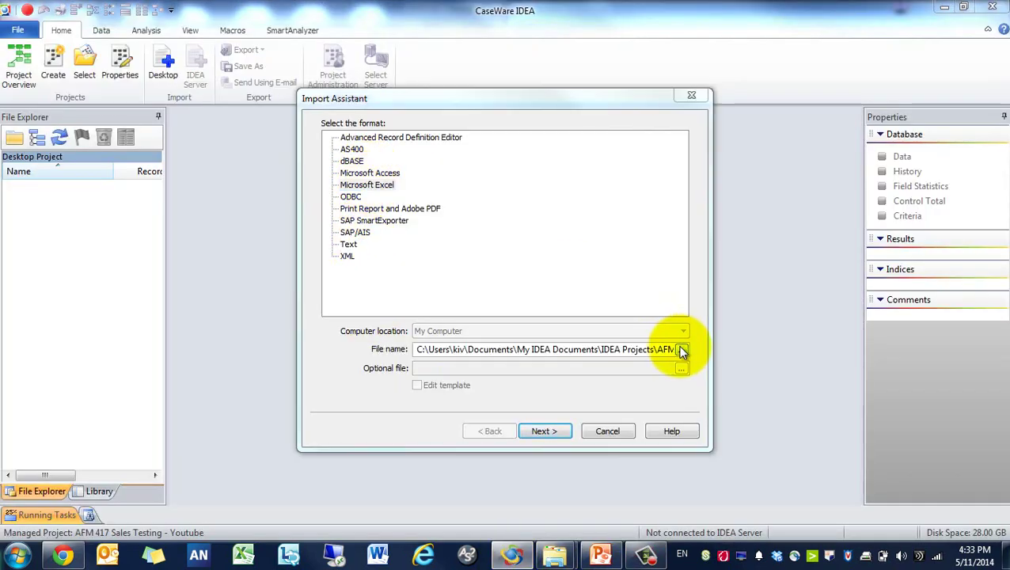
double_click(463, 213)
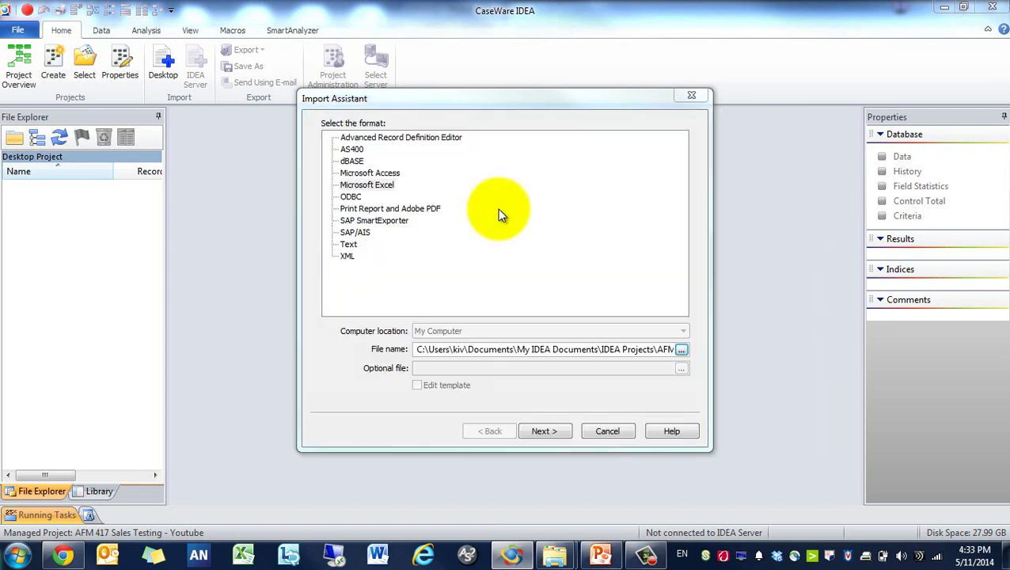
click(551, 433)
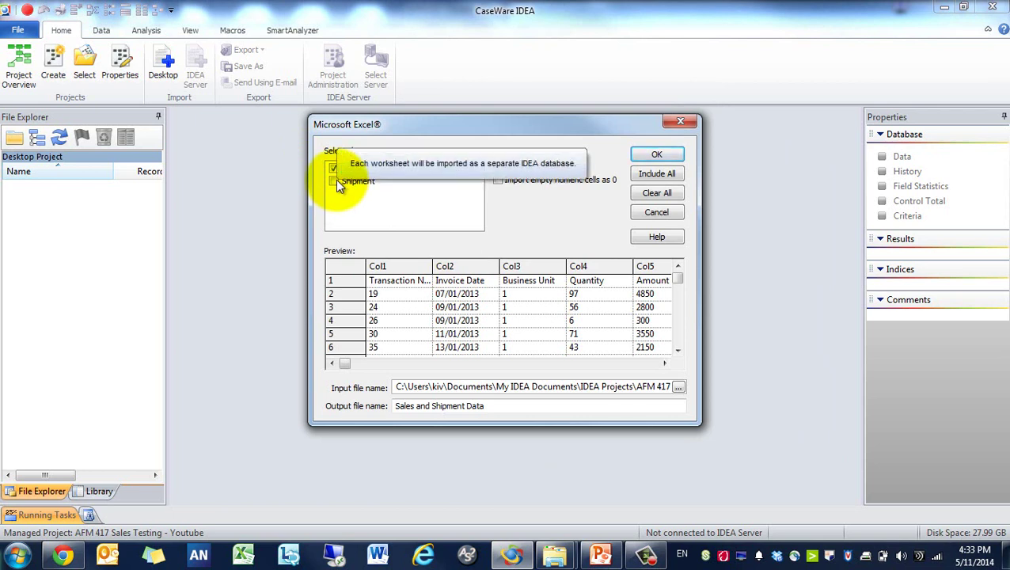
Import both sheets with first-row field names, empty cells as zero, and output named 'Data'.
click(336, 179)
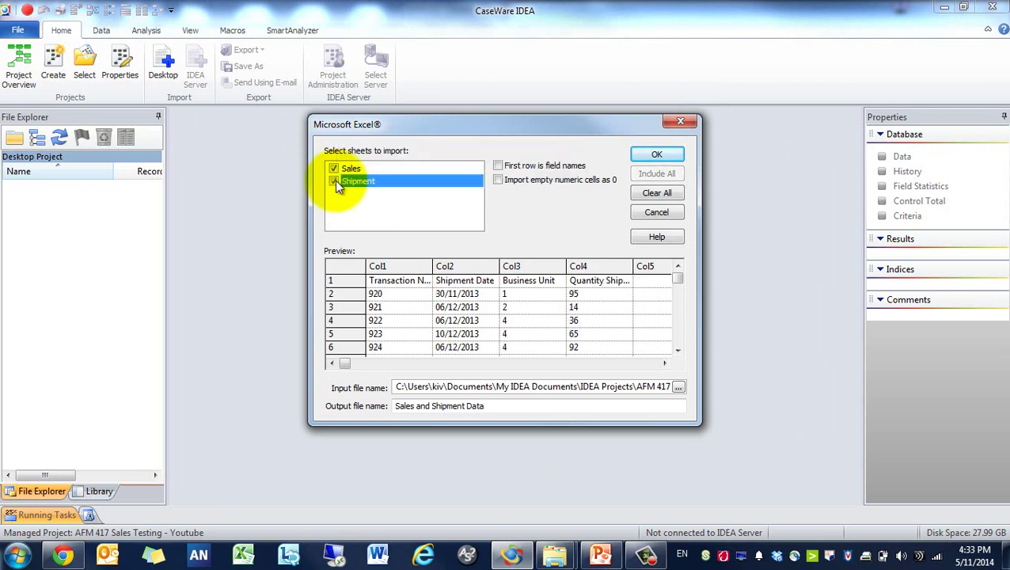
click(498, 167)
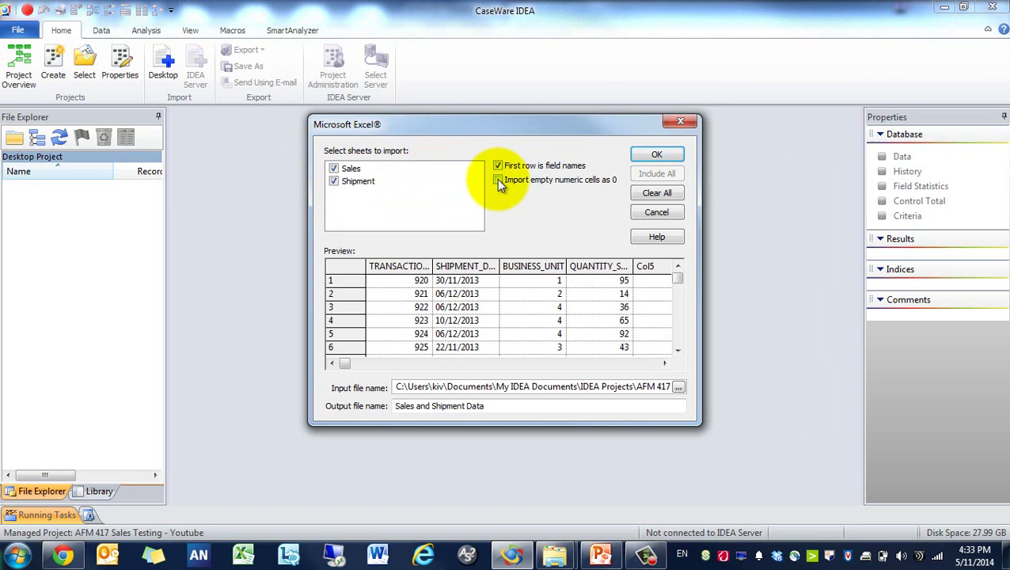
click(497, 179)
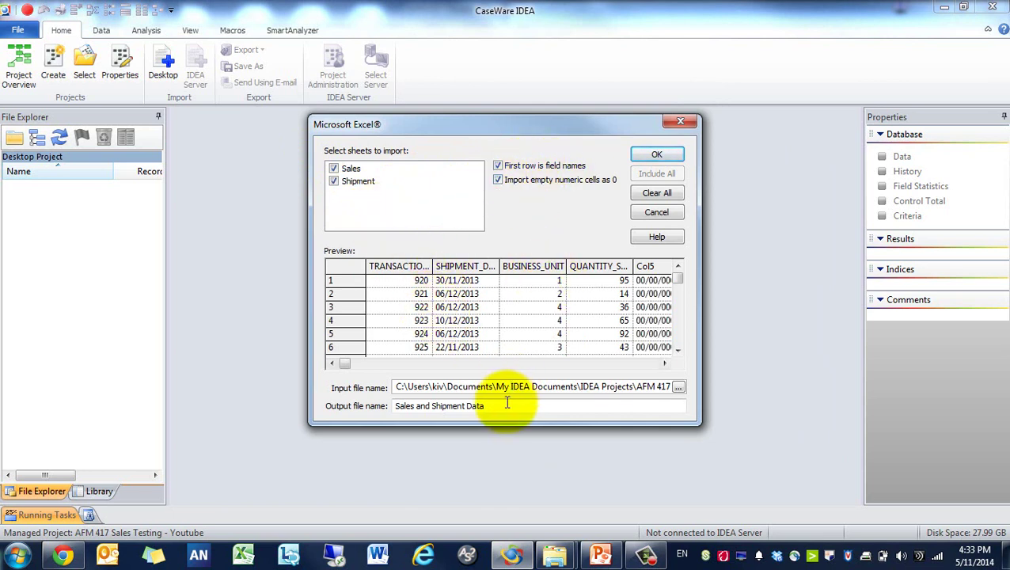
drag(487, 405, 349, 392)
text(Data)
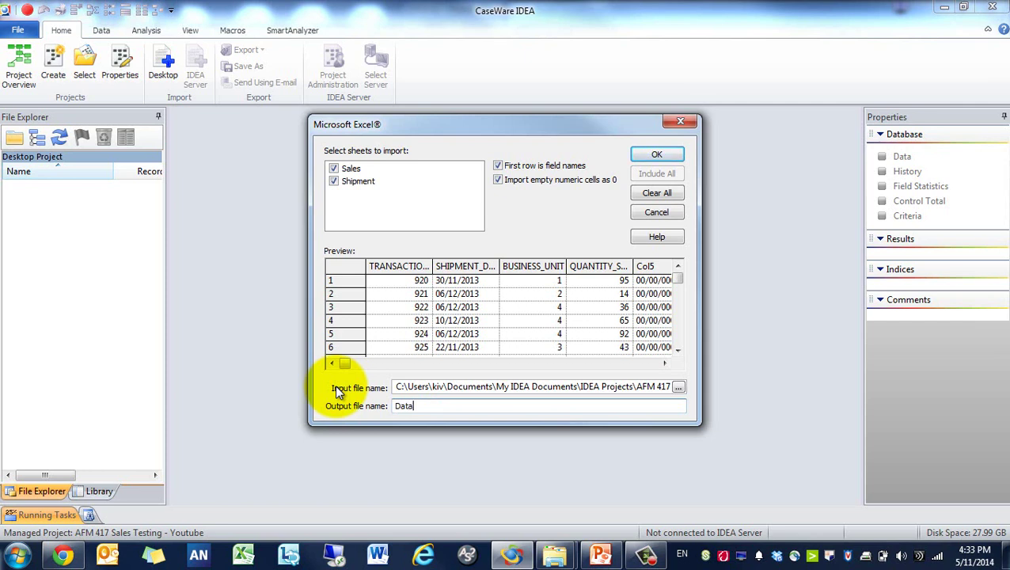
click(656, 157)
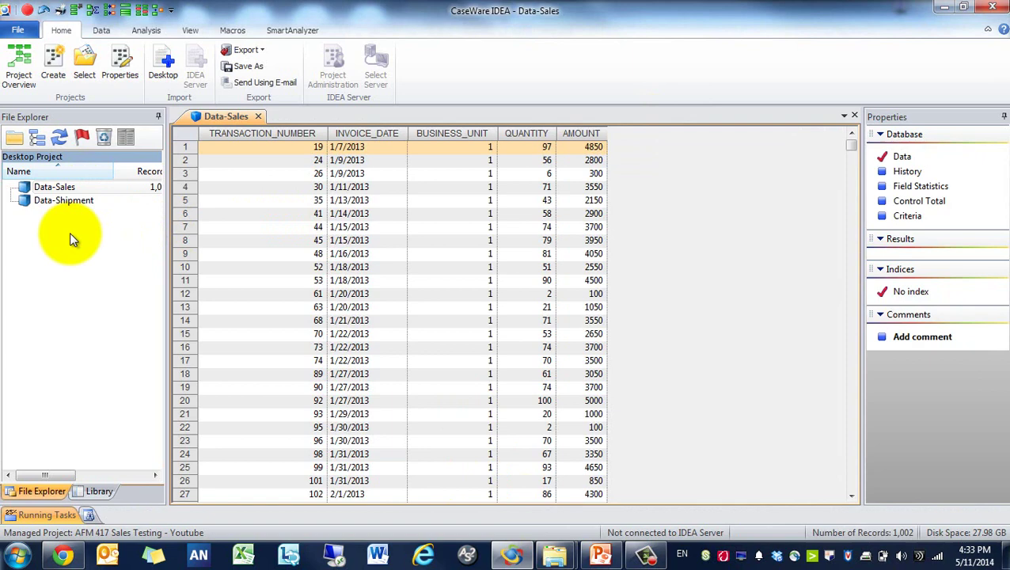
Generate Data-Sales field statistics and check the AMOUNT net value of 2,577,950.
double_click(70, 201)
double_click(56, 189)
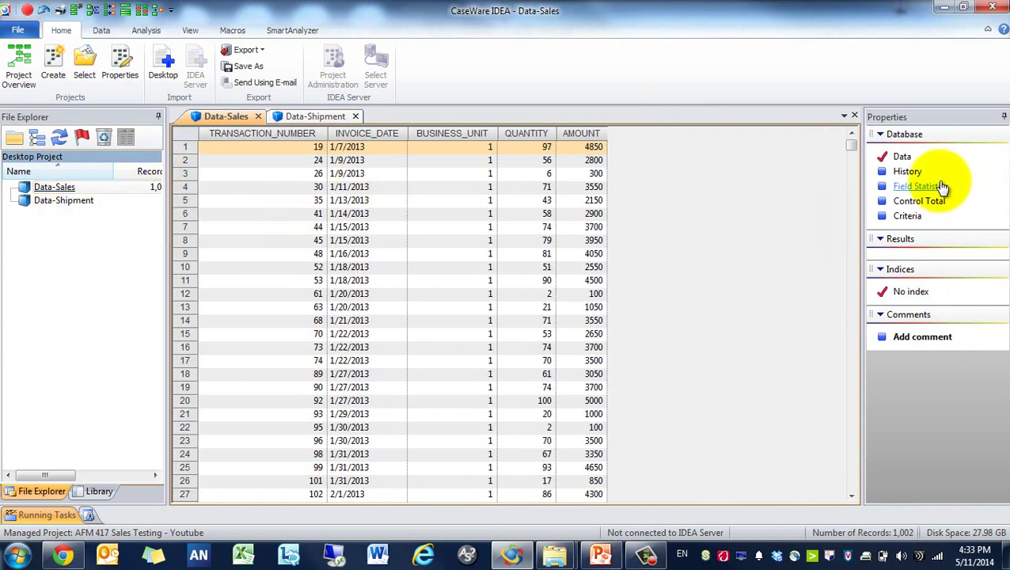
click(918, 186)
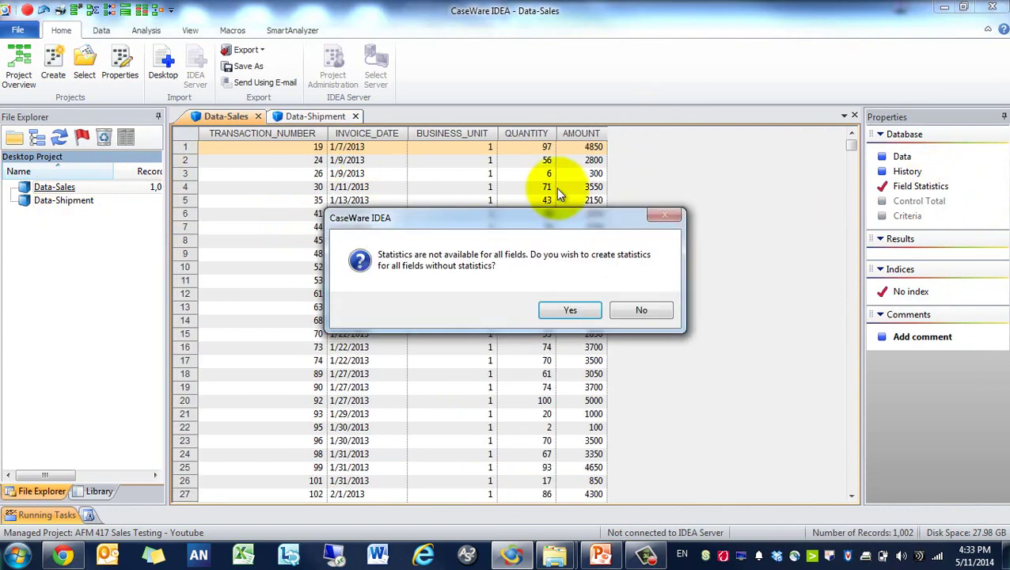
click(570, 310)
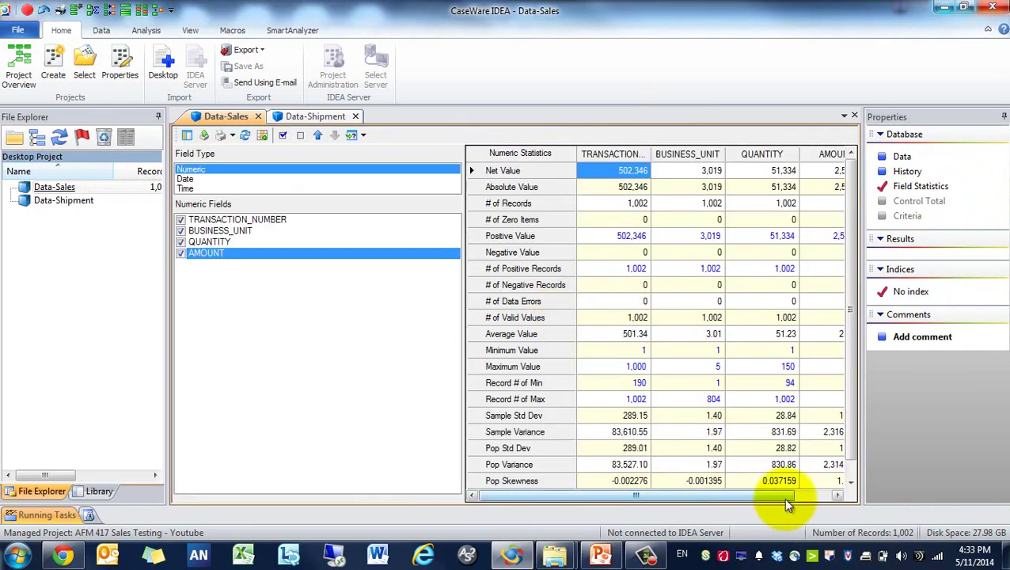
drag(783, 498, 797, 494)
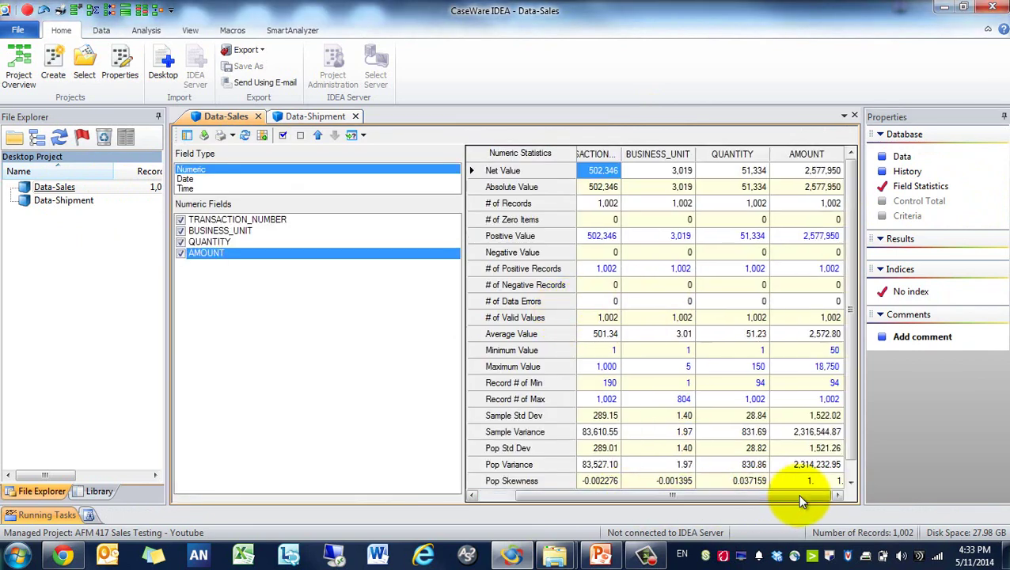
click(796, 173)
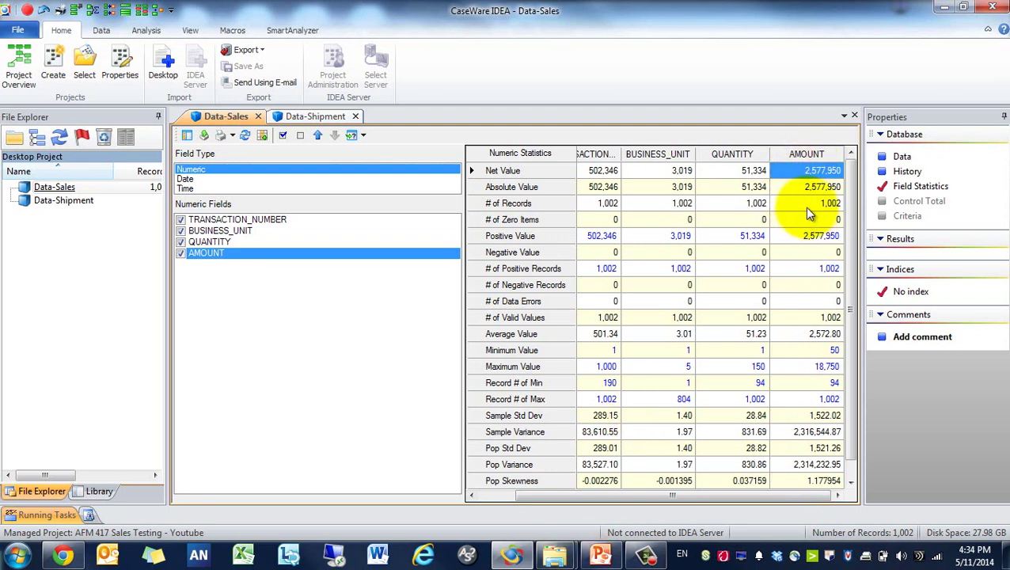
Open the Sales and Shipment Data workbook in Excel and select the Amount column to see its sum.
mouse_move(555, 554)
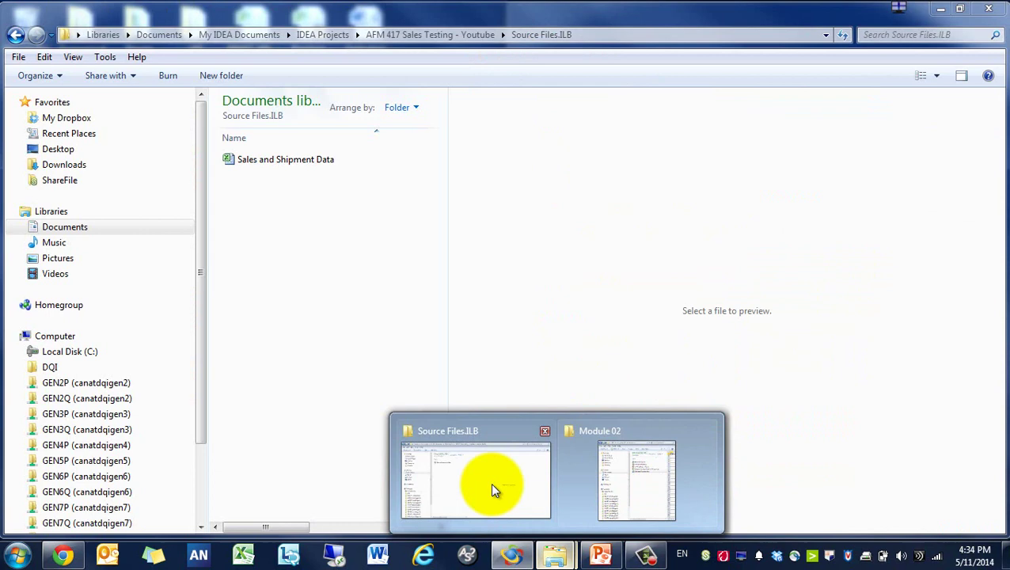
click(490, 482)
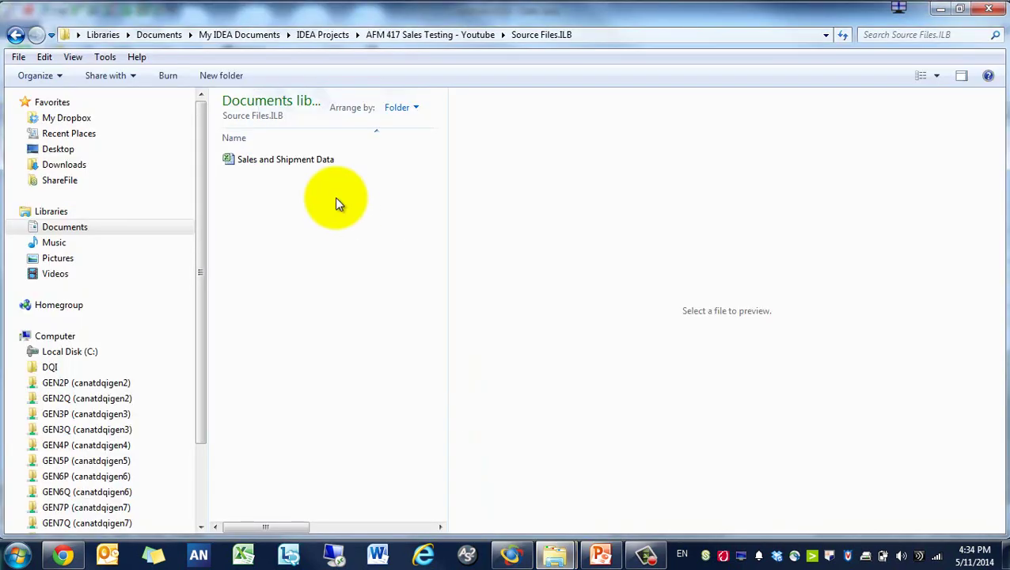
double_click(289, 159)
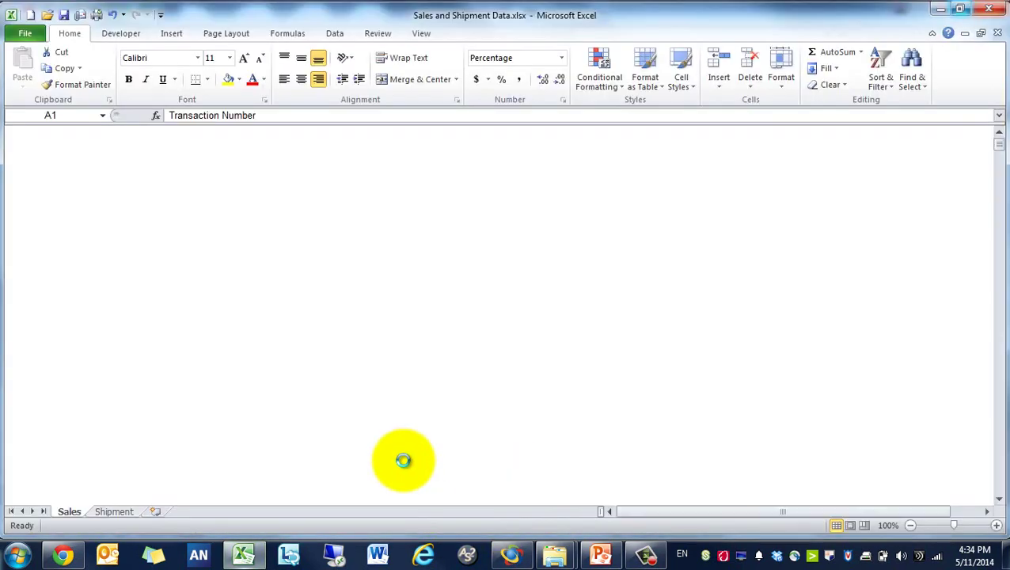
click(577, 131)
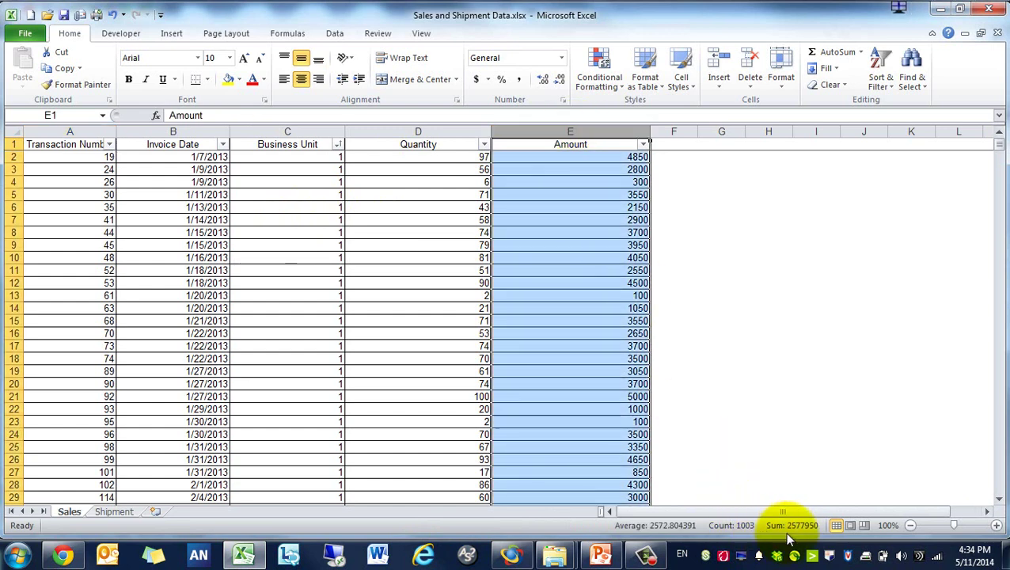
Compare the channel stuffing procedure on slide 7 against the IDEA Data-Sales statistics.
click(602, 555)
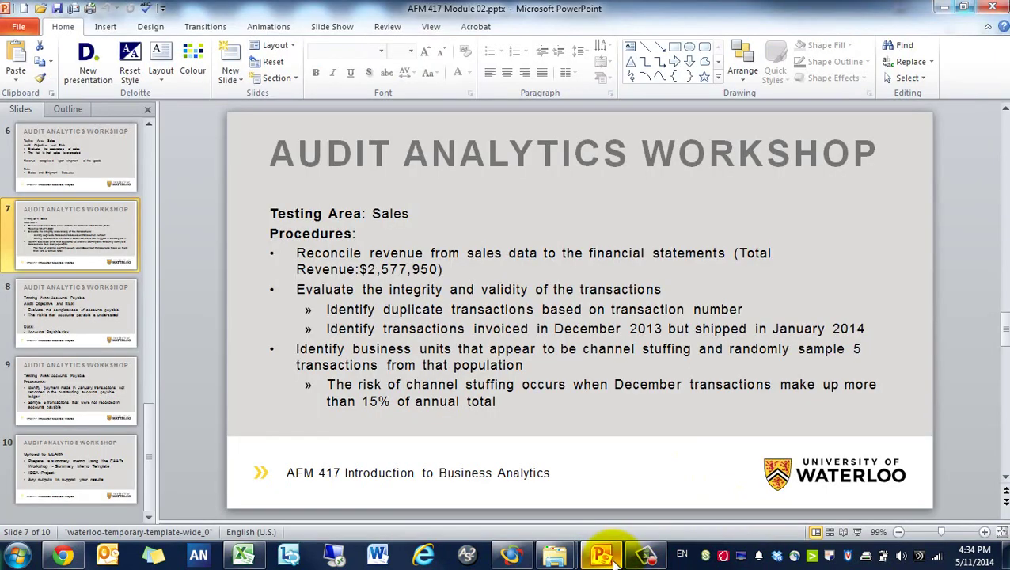
click(510, 555)
click(602, 554)
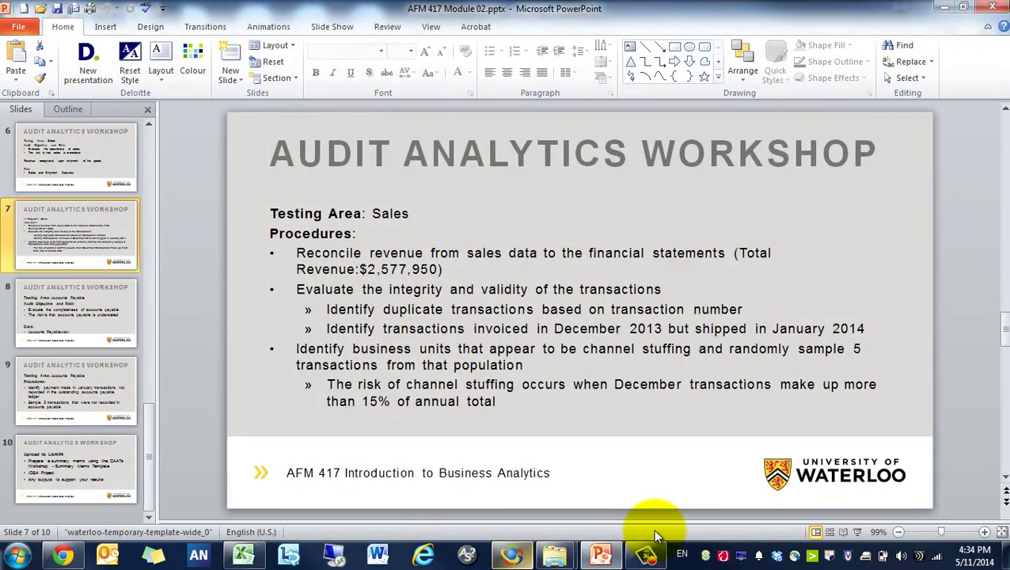
click(511, 554)
Generate Data-Shipment field statistics, confirming QUANTITY_SHIPPED totals 4,280 across 82 records.
click(75, 202)
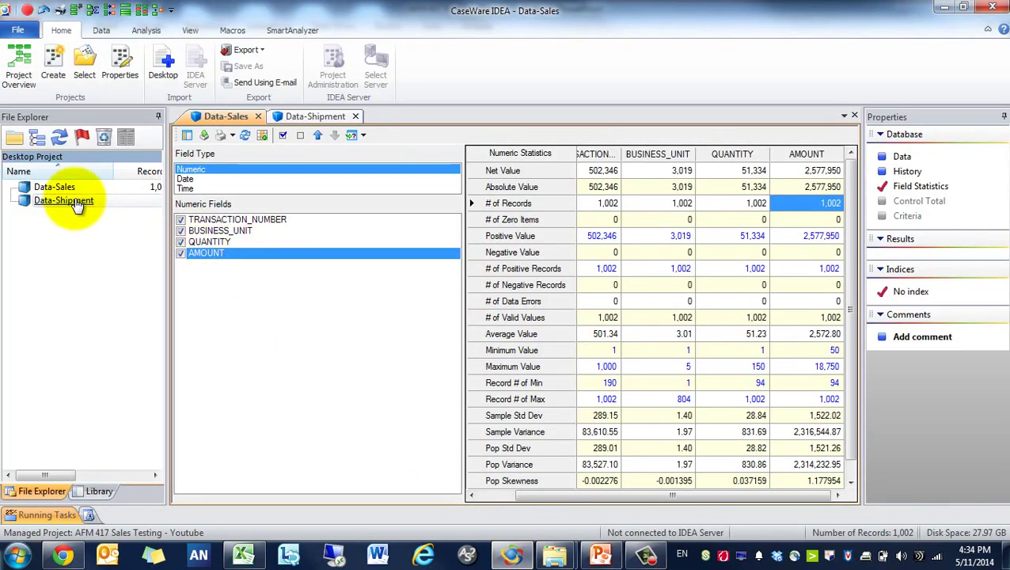
double_click(76, 203)
click(903, 186)
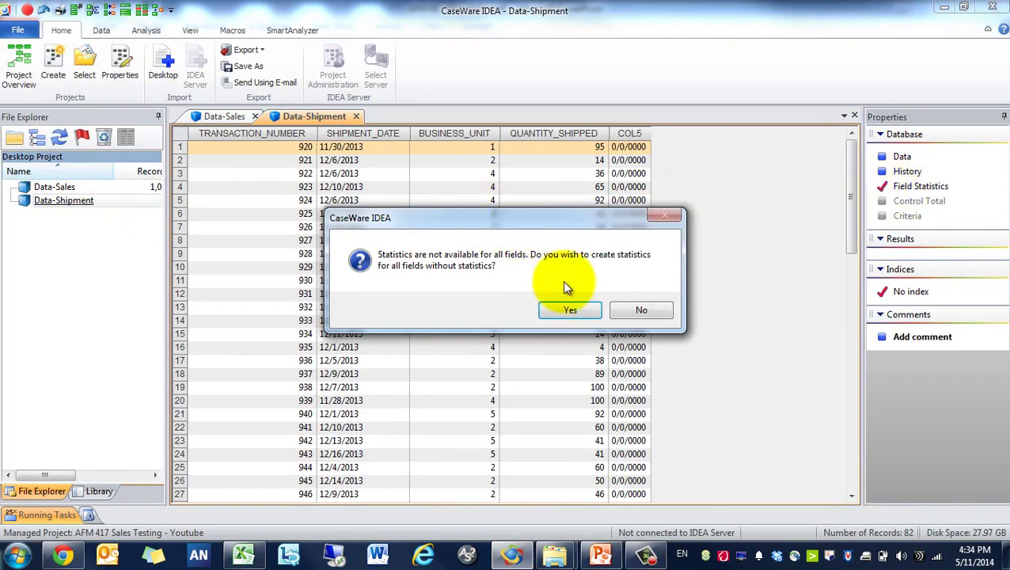
click(570, 309)
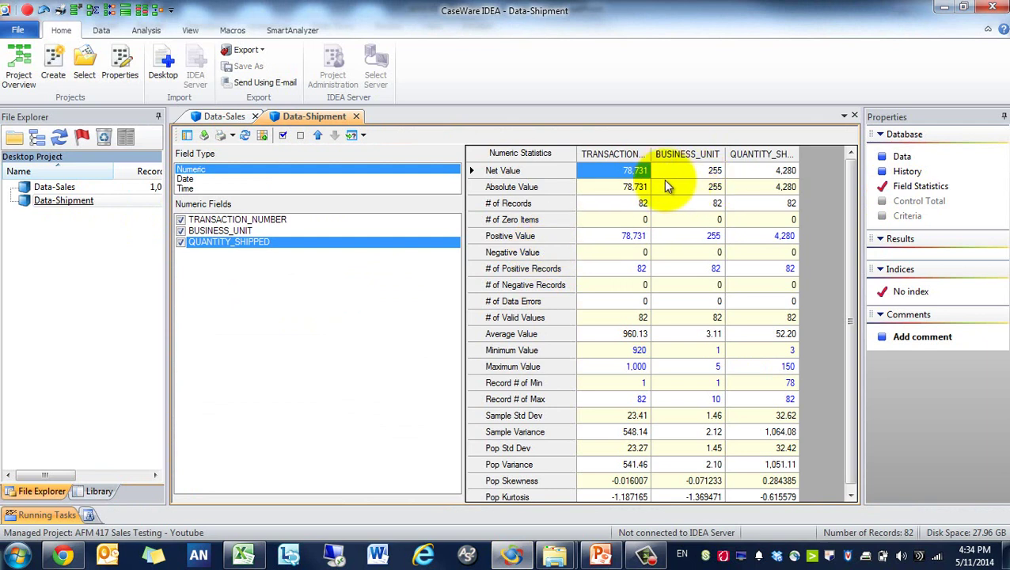
click(784, 172)
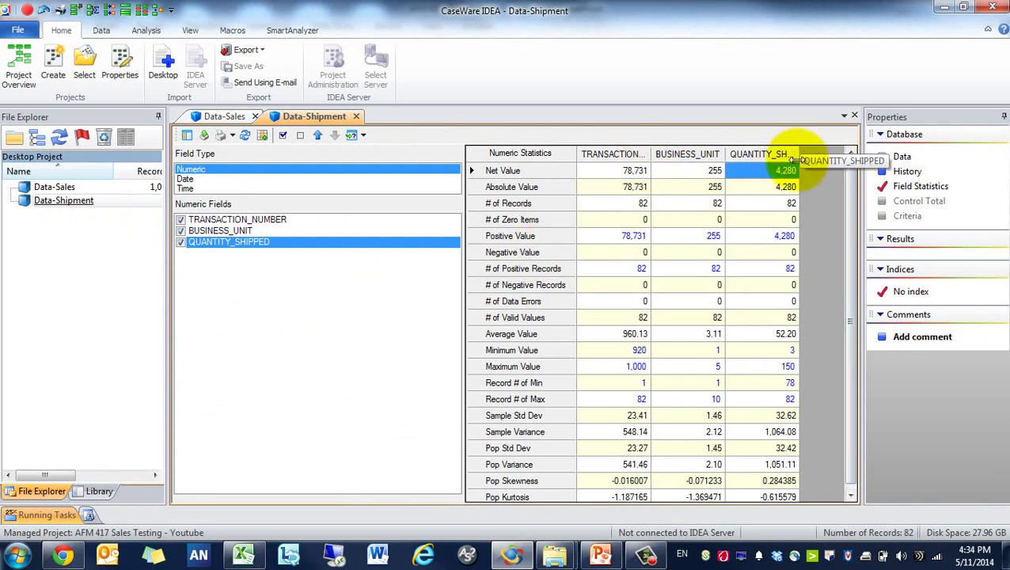
click(782, 204)
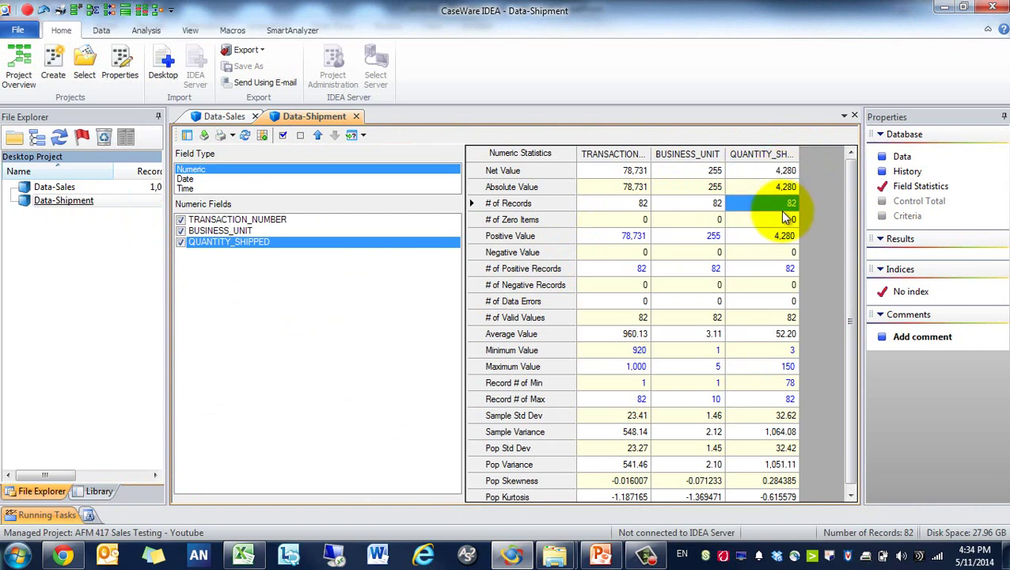
click(554, 556)
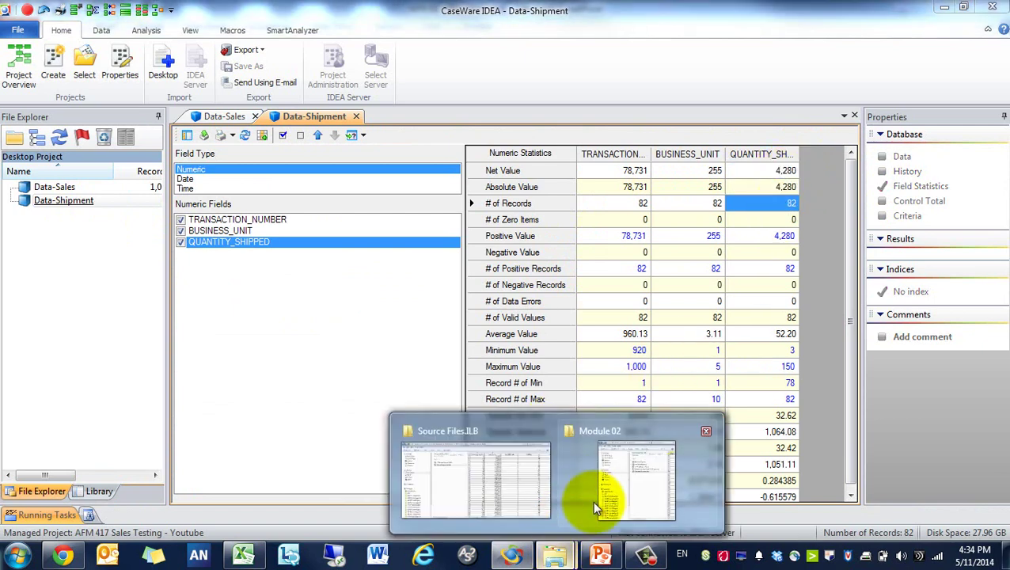
Select the Quantity Shipped column on the workbook's Shipment sheet to read its 4280 sum.
click(525, 473)
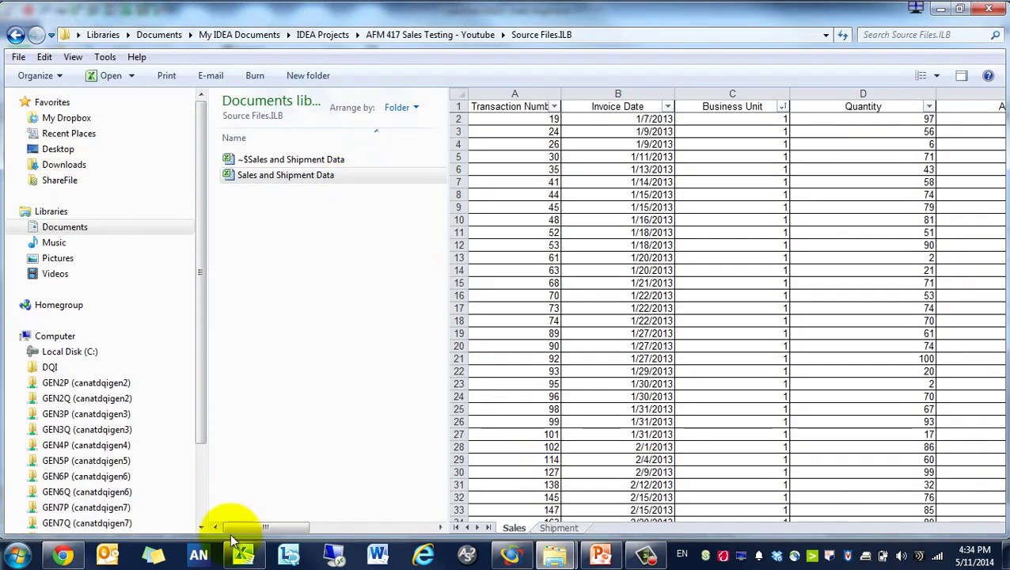
click(243, 554)
click(113, 512)
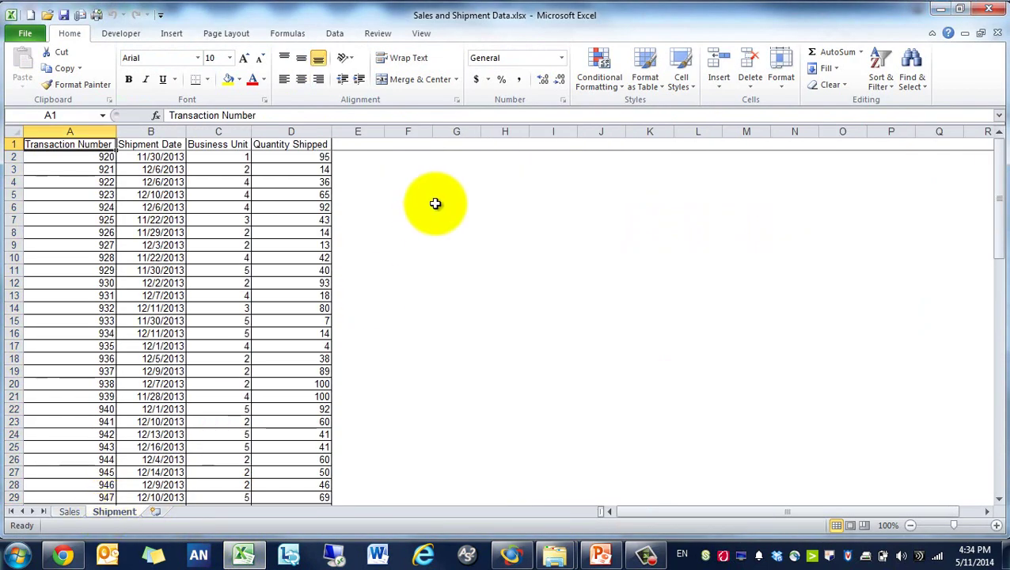
click(273, 132)
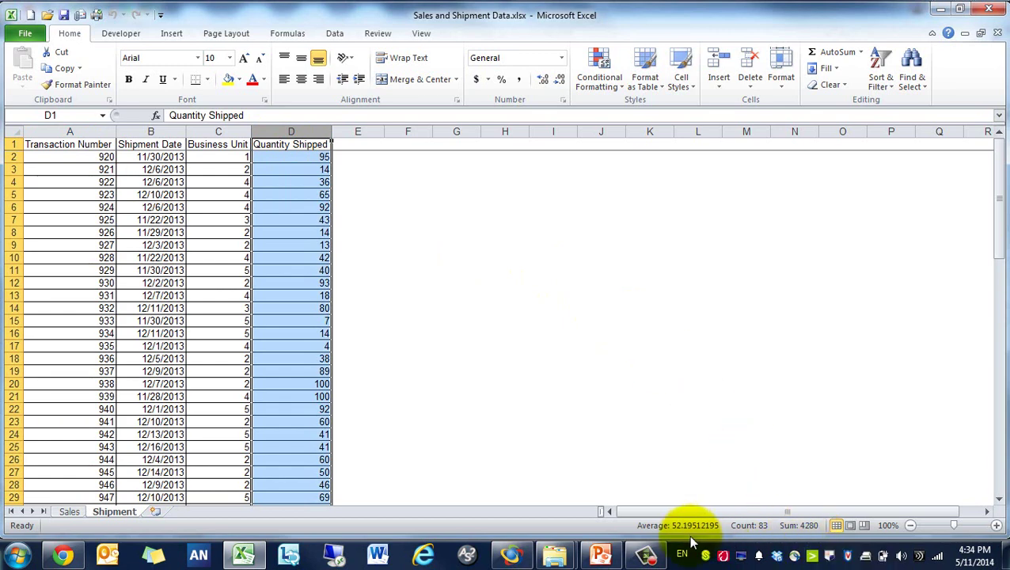
click(513, 556)
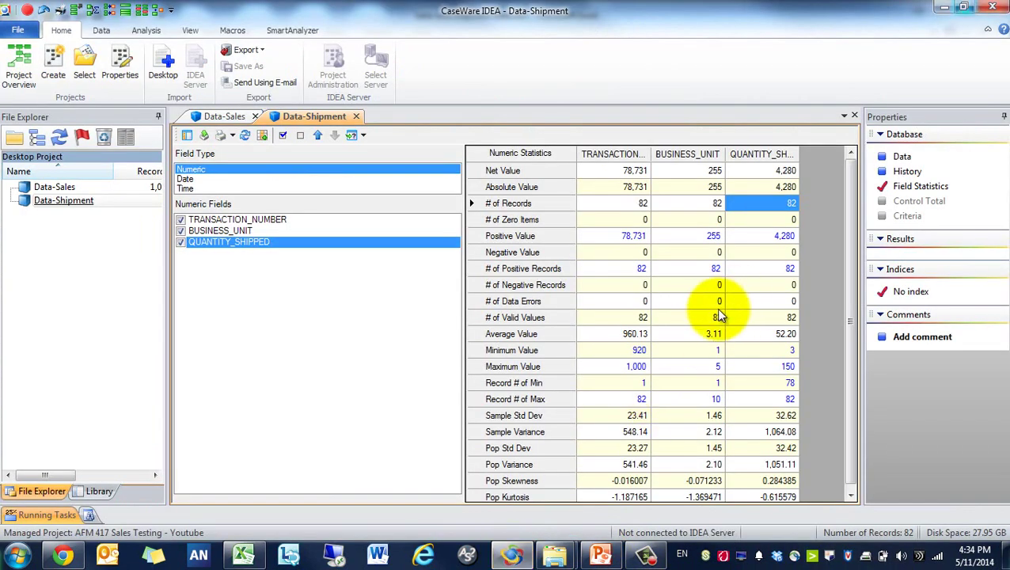
click(787, 222)
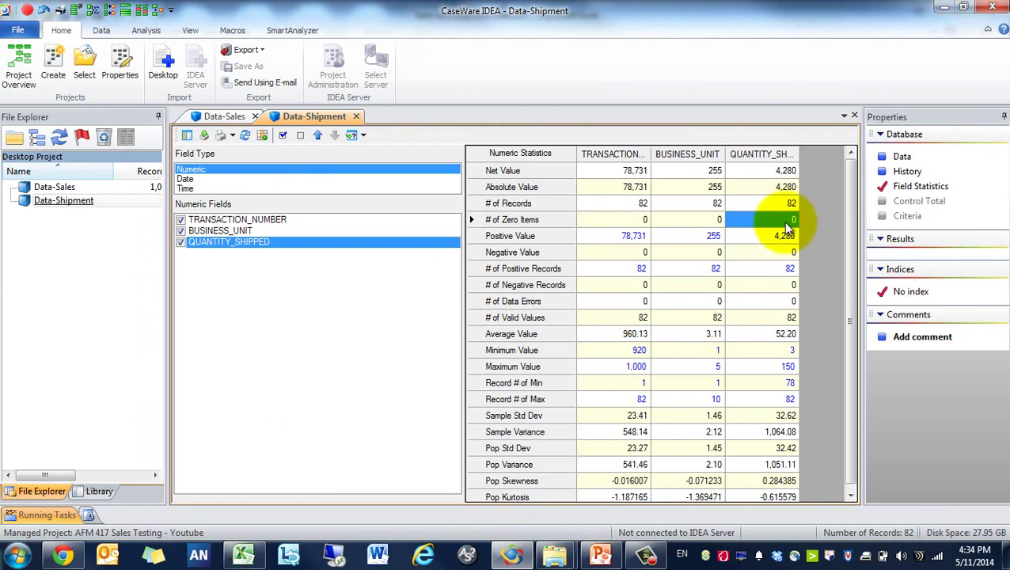
click(784, 252)
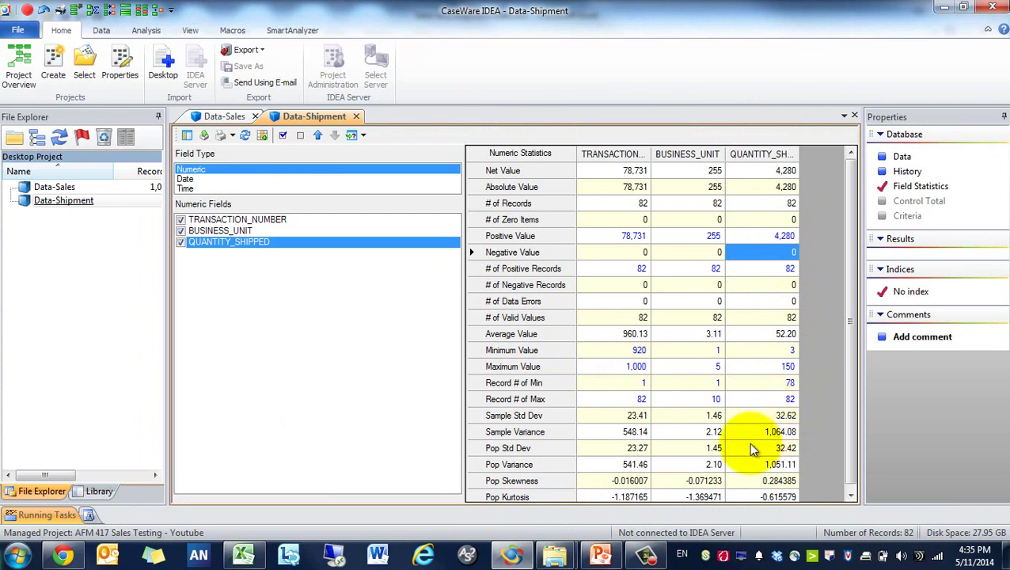
click(764, 416)
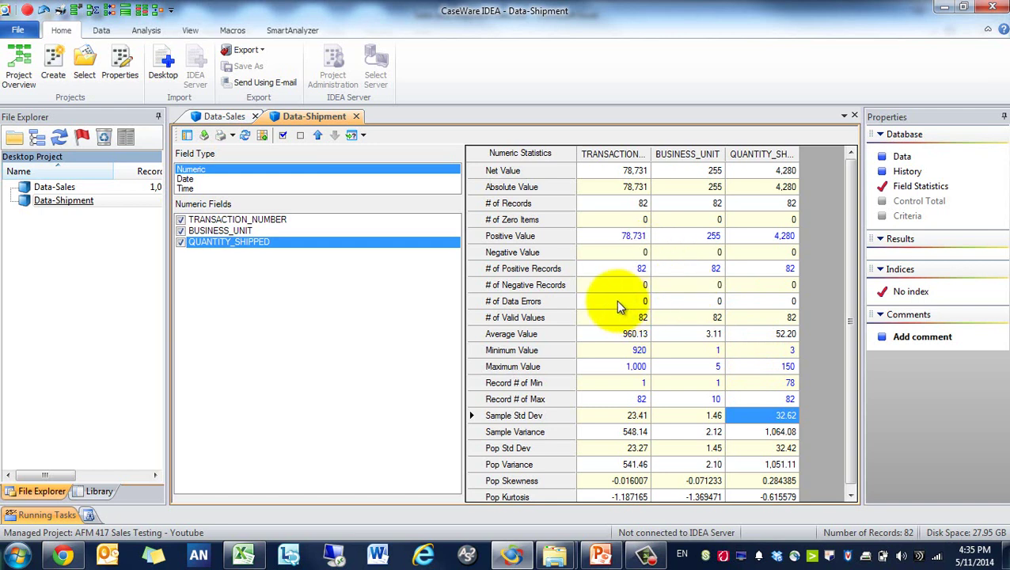
click(752, 336)
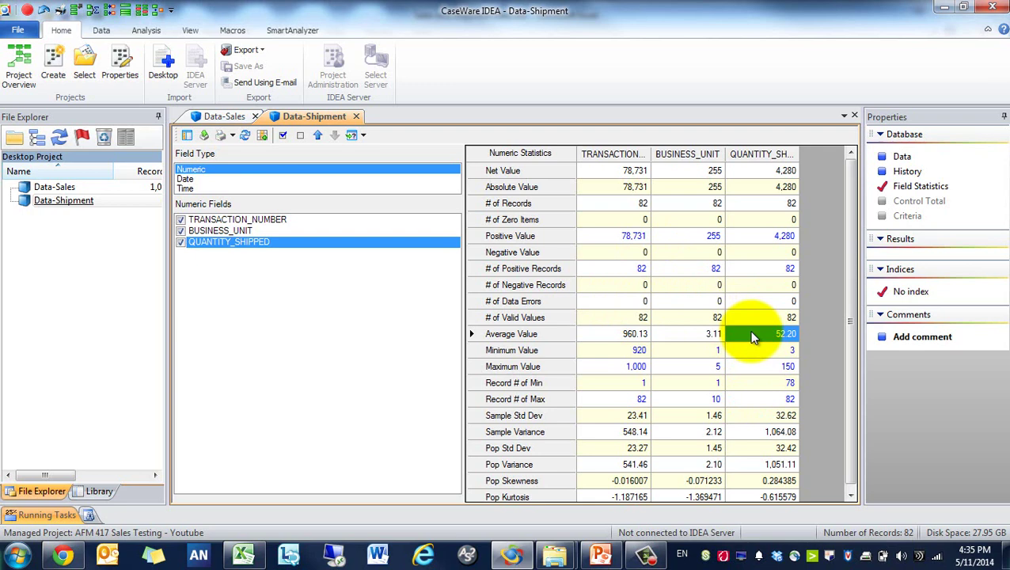
Match slide 7's $2,577,950 revenue bullet against the Data-Sales AMOUNT net value.
double_click(71, 190)
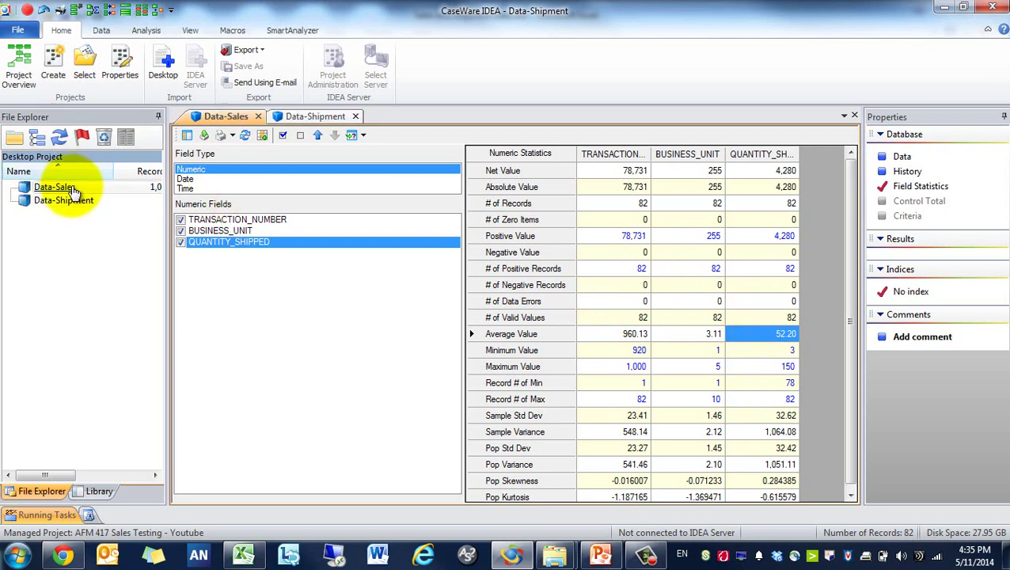
click(600, 553)
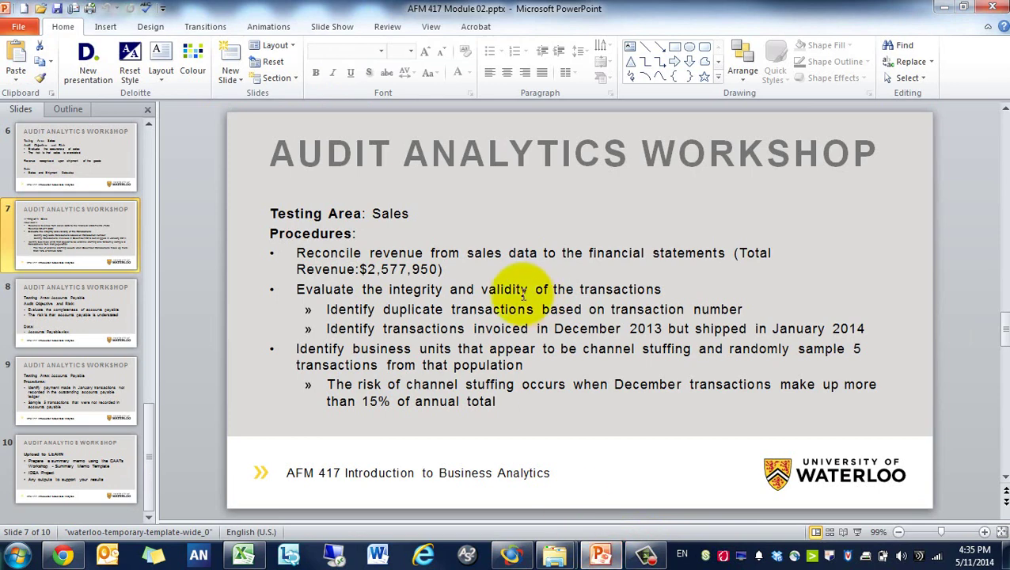
triple_click(496, 261)
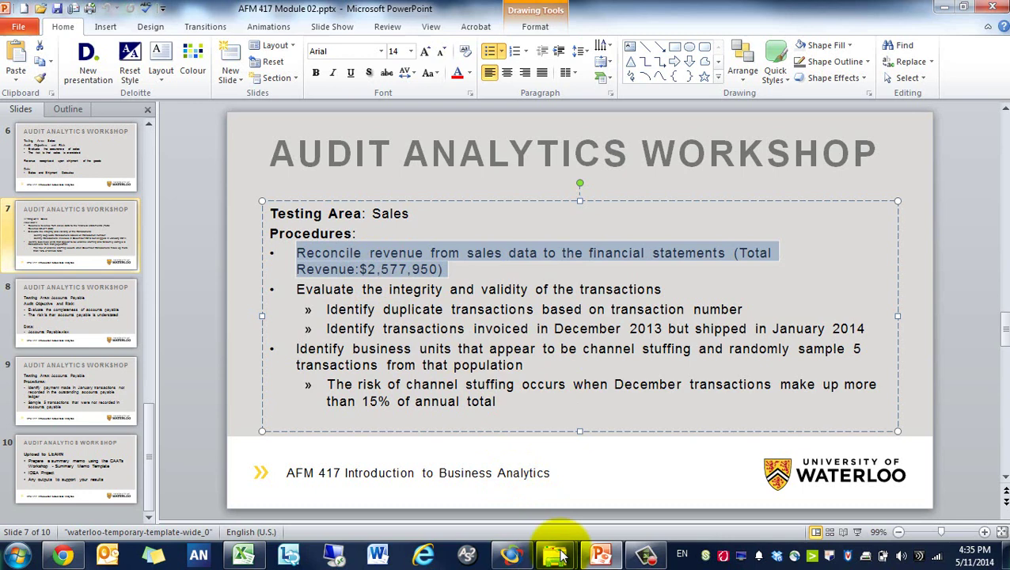
click(600, 555)
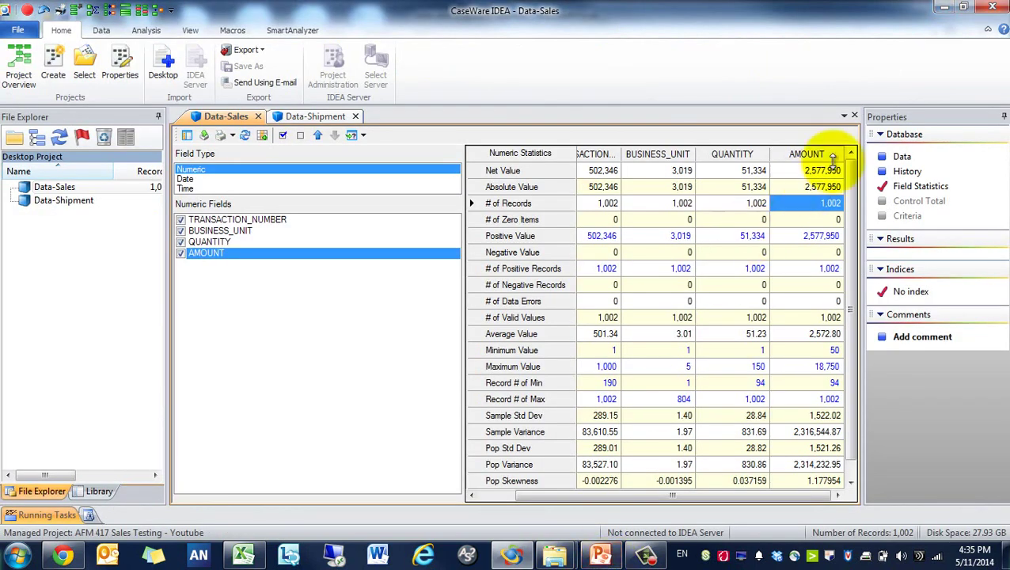
click(833, 187)
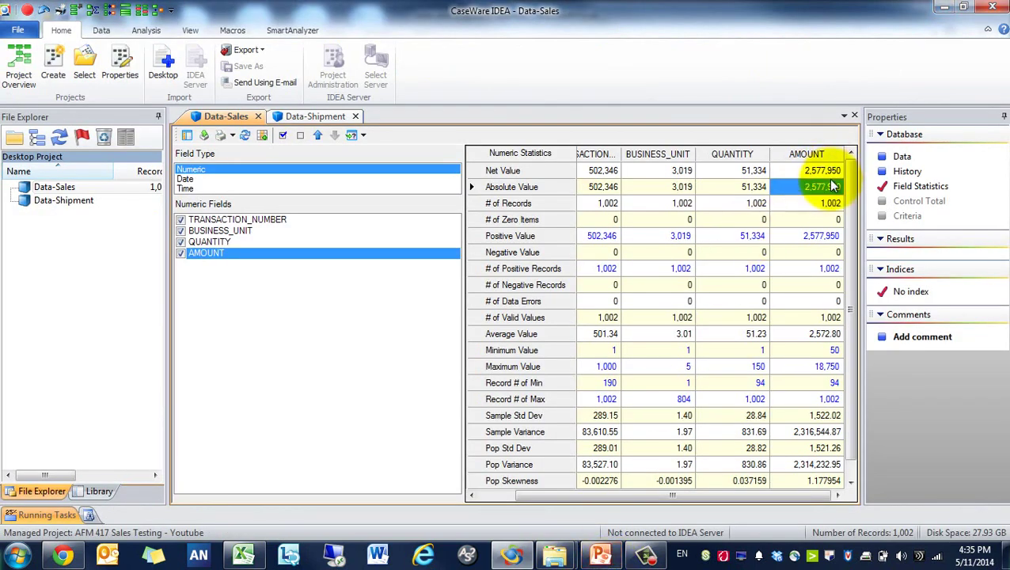
Highlight the duplicate transactions sub-bullet on slide 7.
click(599, 554)
double_click(454, 315)
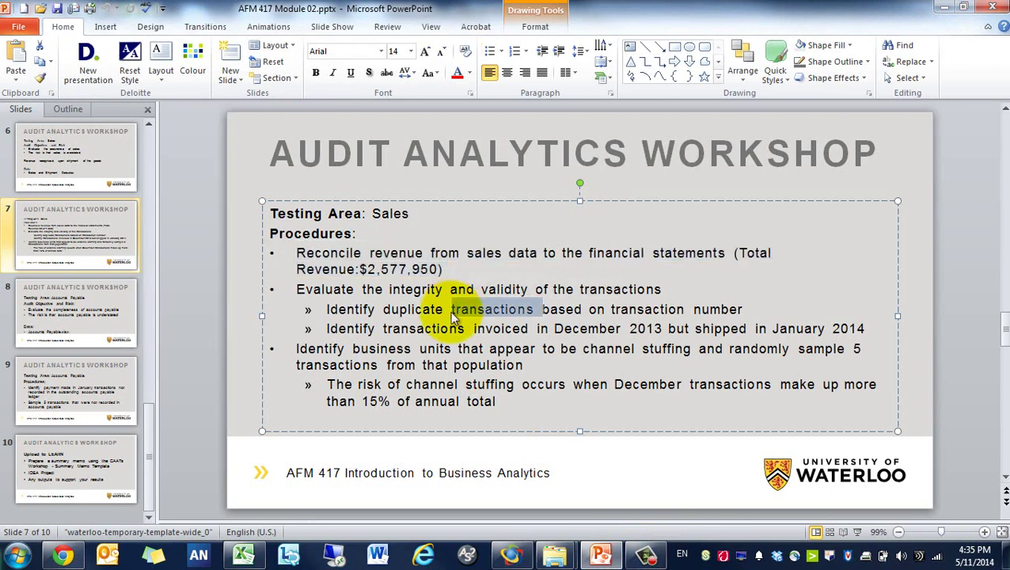
triple_click(453, 315)
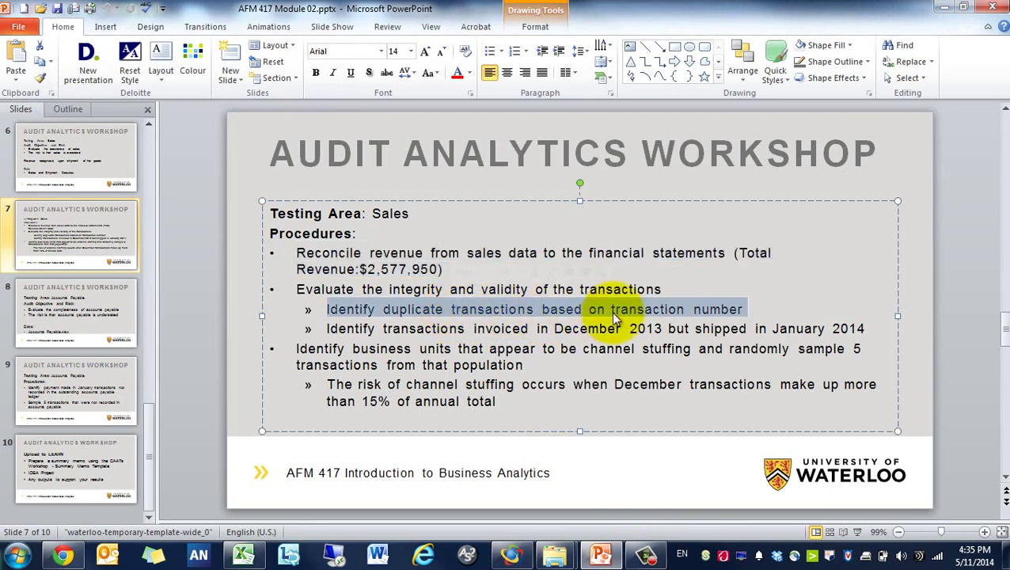
Open Duplicate Key Detection from the Analysis commands for the Data-Sales database.
click(599, 554)
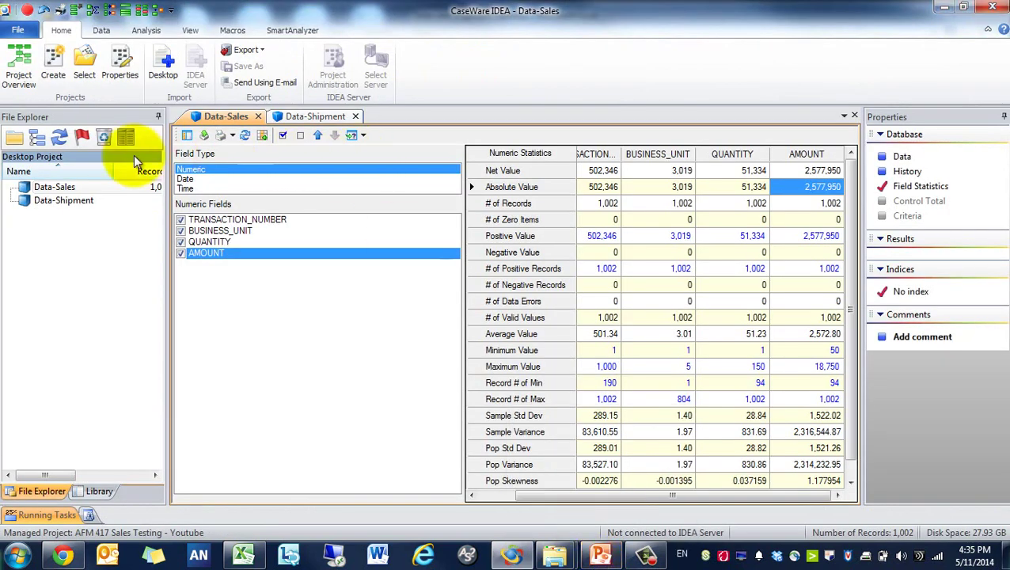
click(886, 157)
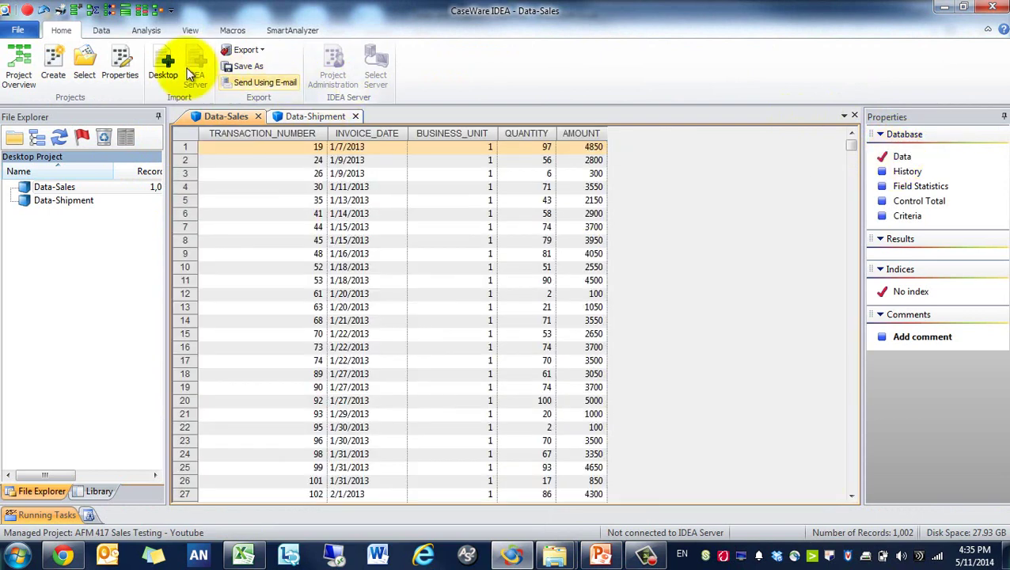
click(146, 30)
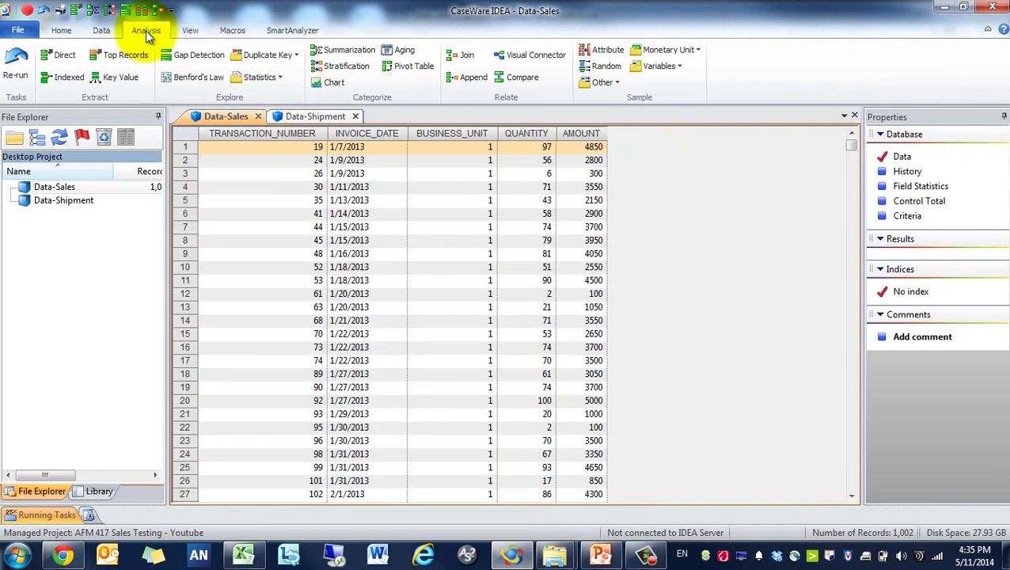
click(292, 57)
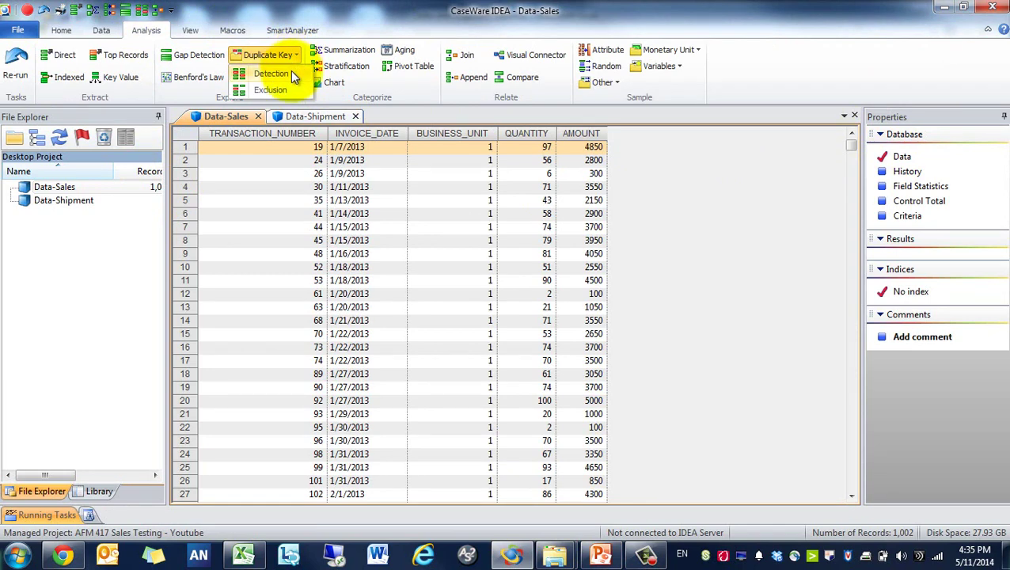
click(291, 70)
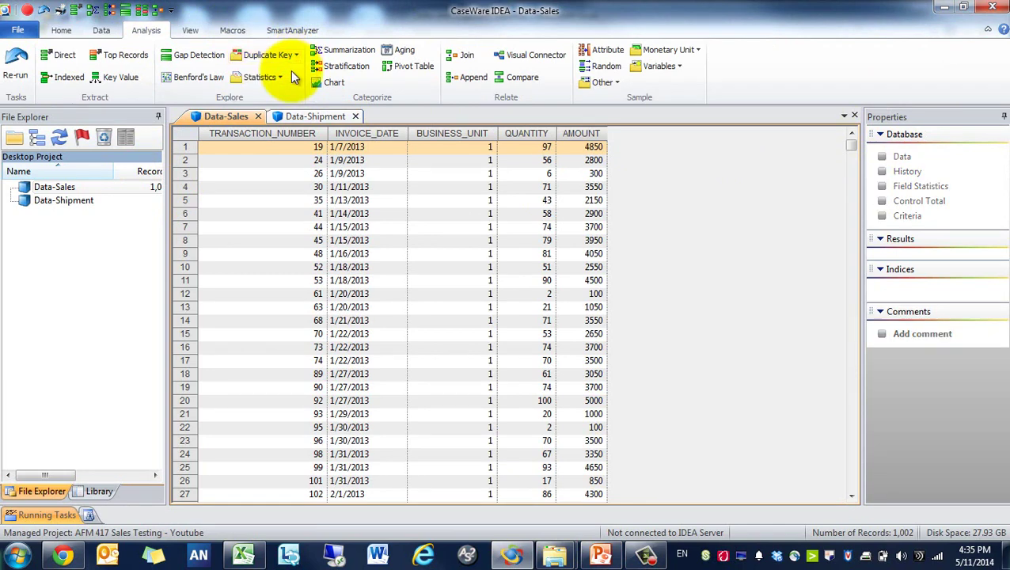
Name the duplicate detection output database 'Duplicate_Sales'.
double_click(458, 297)
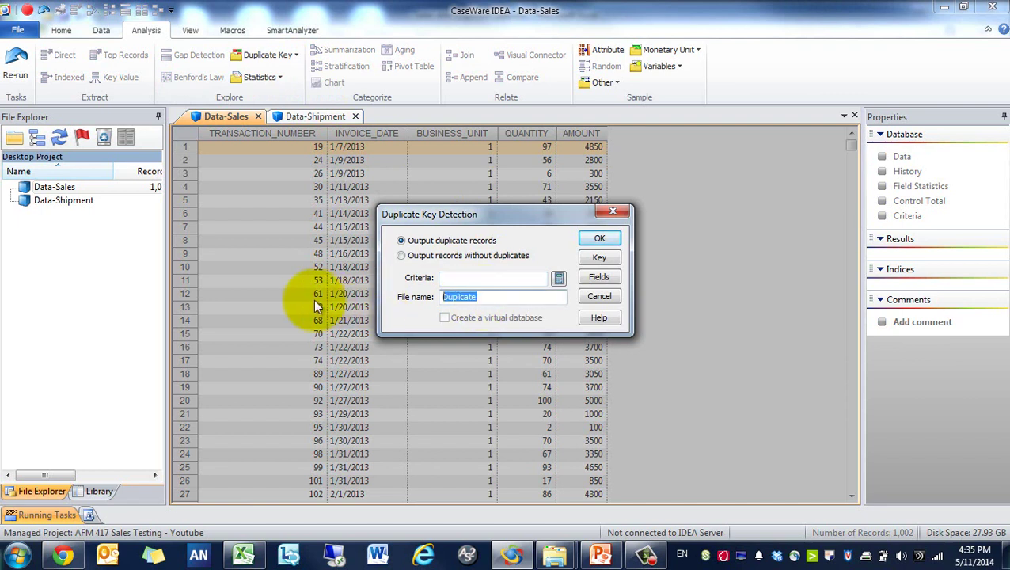
text(Tr)
key(BackSpace)
key(BackSpace)
text(Duplicate - Sales)
key(BackSpace)
key(BackSpace)
key(BackSpace)
key(BackSpace)
key(BackSpace)
key(BackSpace)
key(BackSpace)
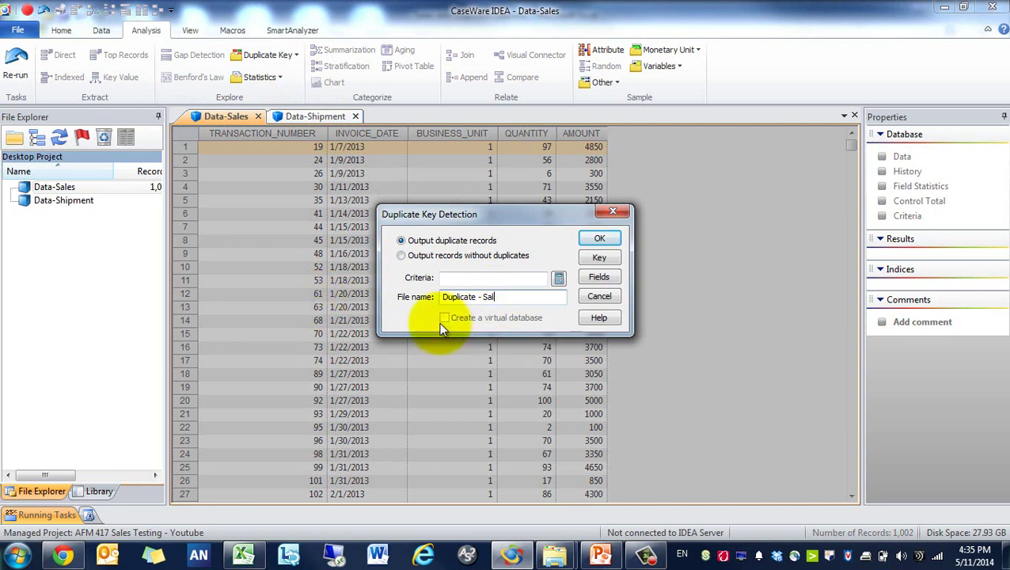
key(BackSpace)
text(_Sales)
Key on TRANSACTION_NUMBER, keep all five fields in the output, and run the detection.
click(599, 257)
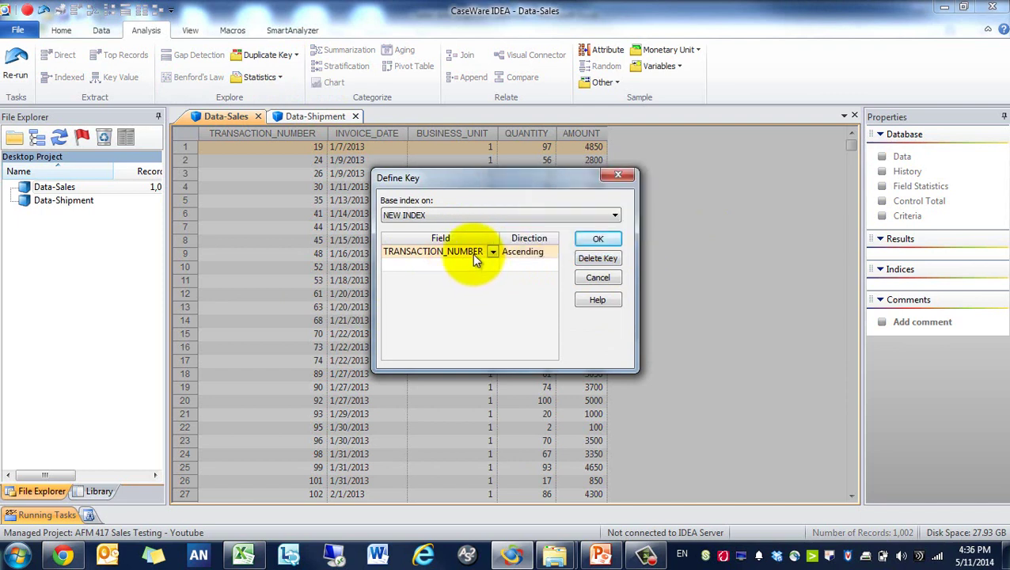
click(600, 240)
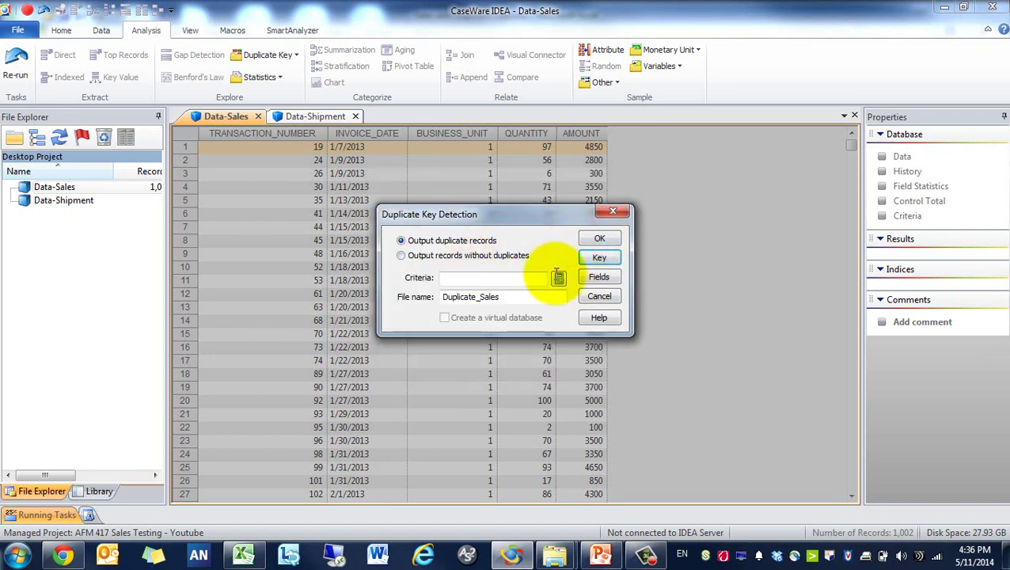
click(590, 279)
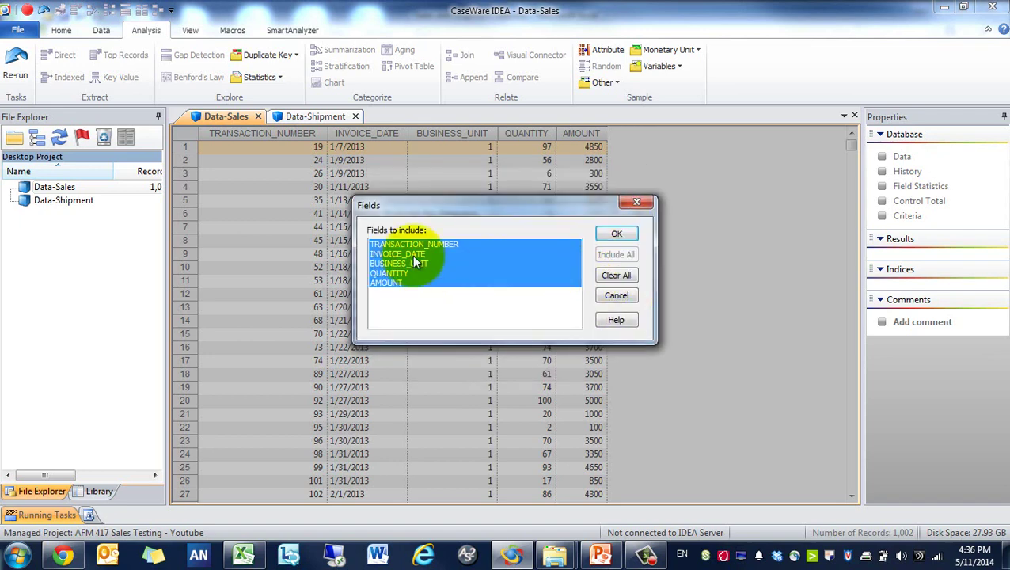
click(615, 236)
click(600, 236)
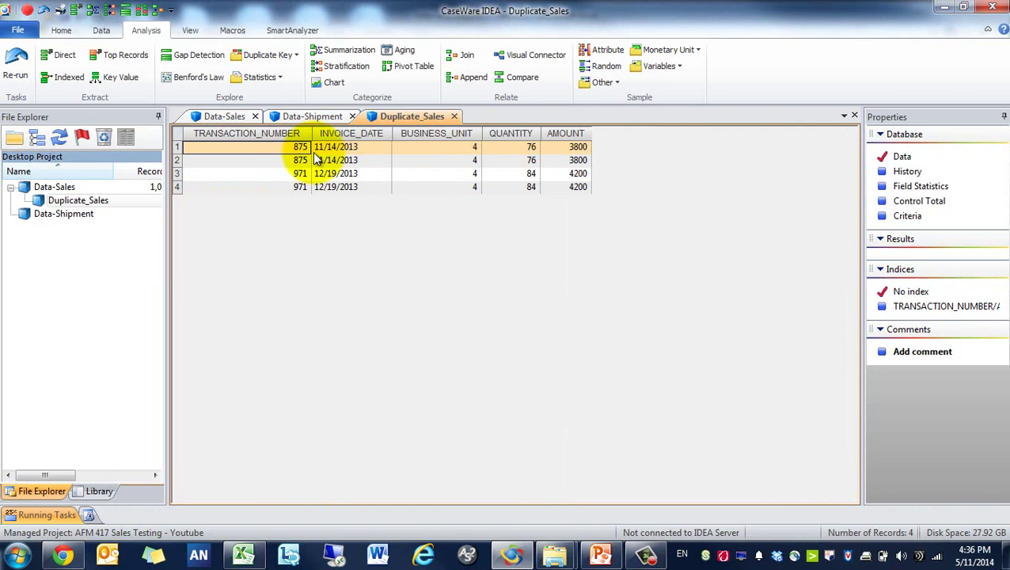
Export all Duplicate_Sales fields as an Excel 2007-2010 workbook to Exports.ILB\Duplicate_Sales.XLSX.
drag(304, 162, 564, 184)
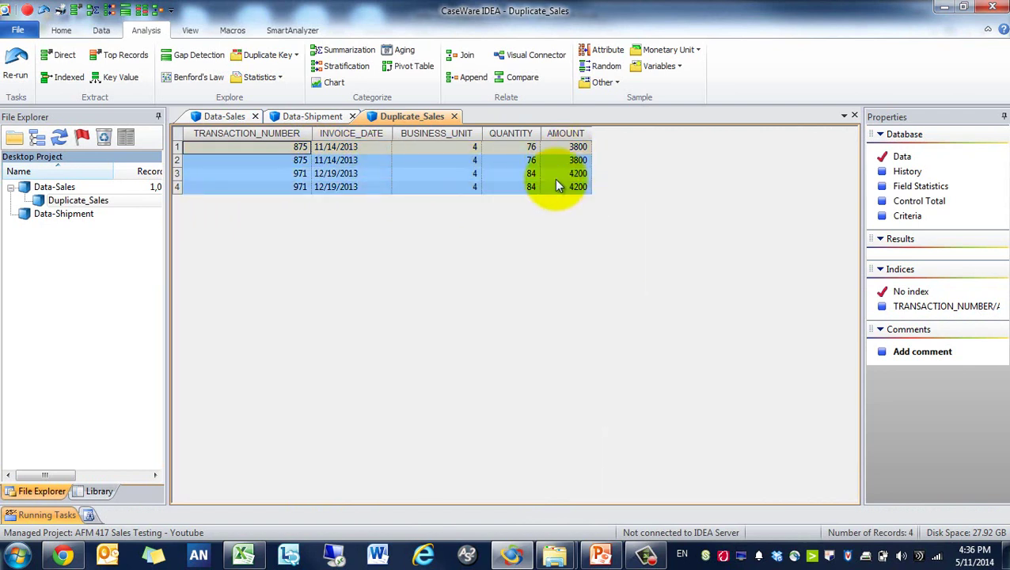
click(453, 163)
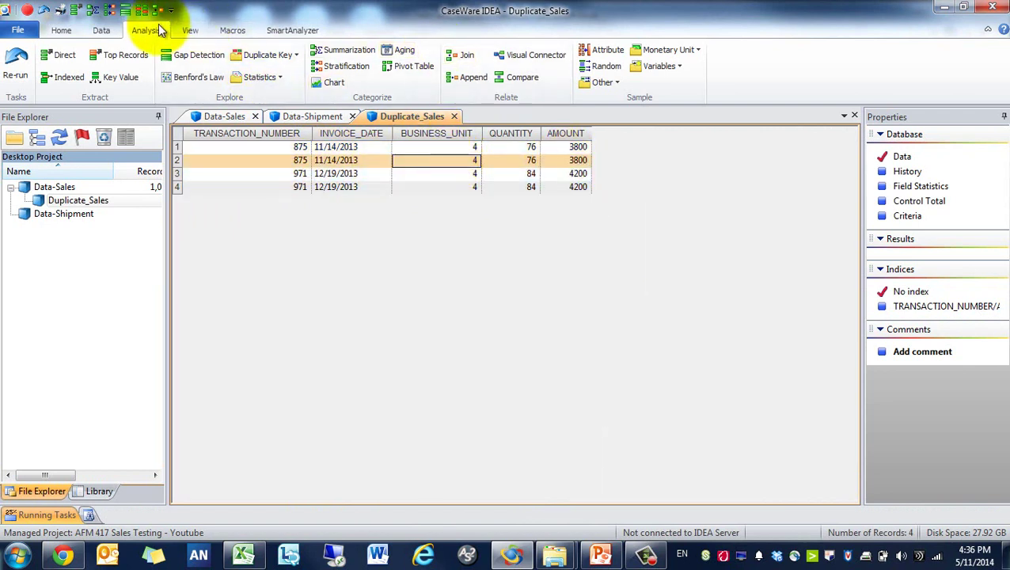
click(97, 33)
click(68, 30)
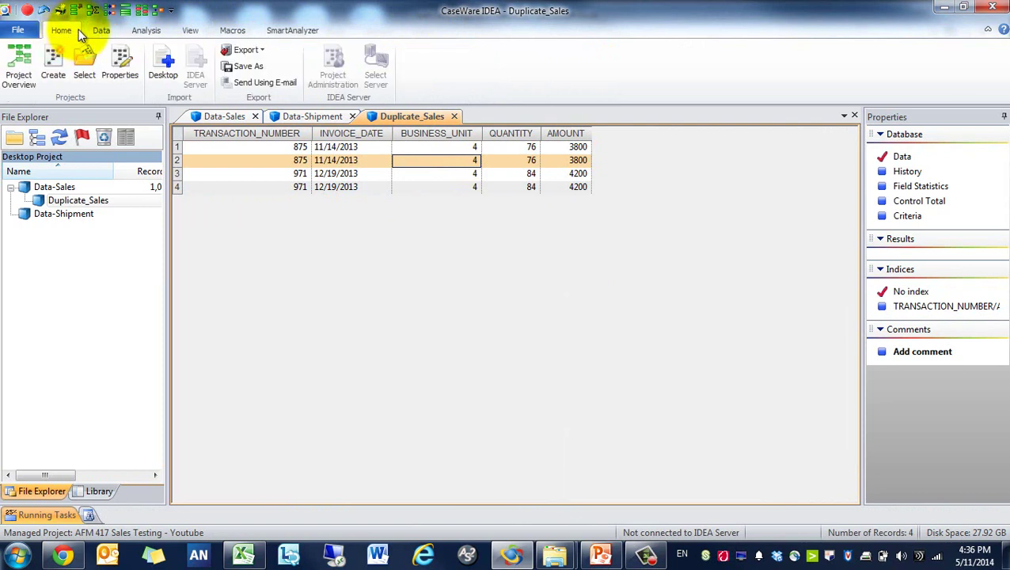
click(252, 53)
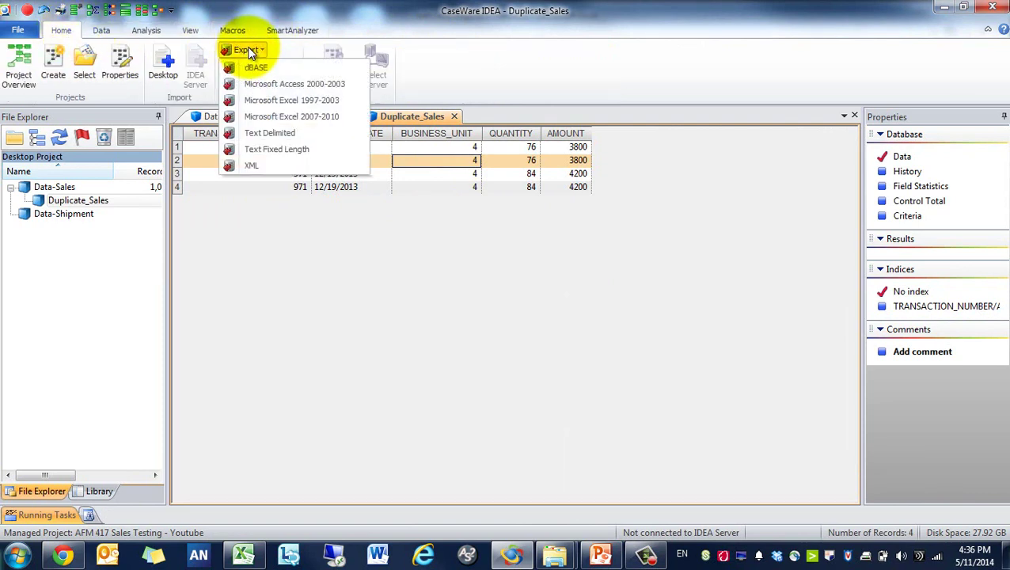
click(254, 119)
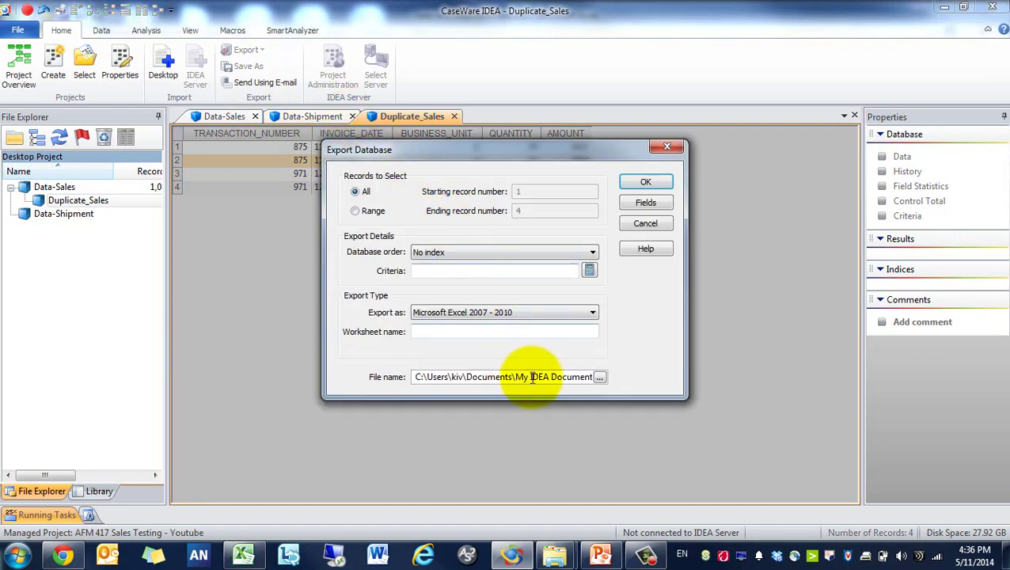
click(599, 377)
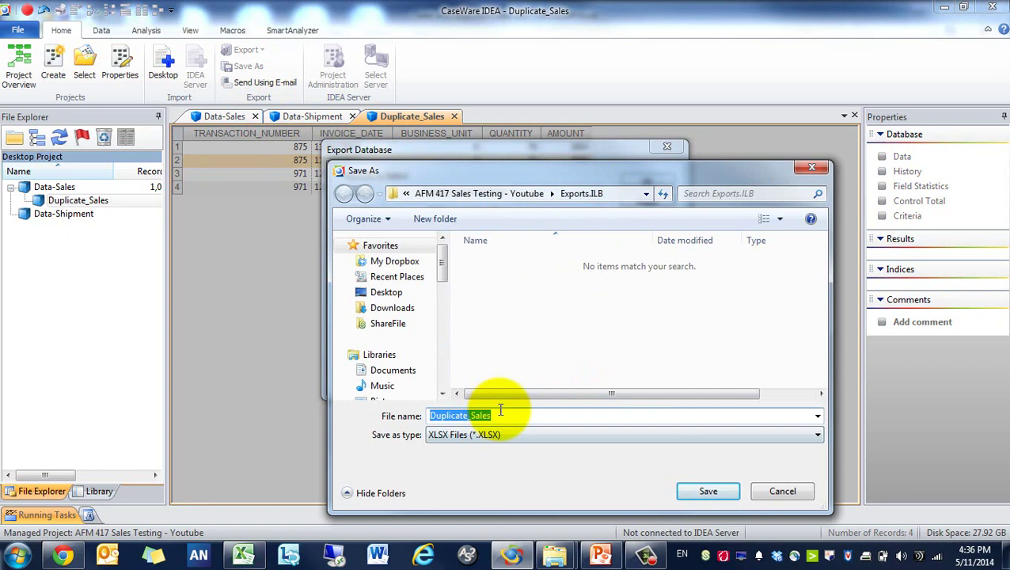
click(704, 491)
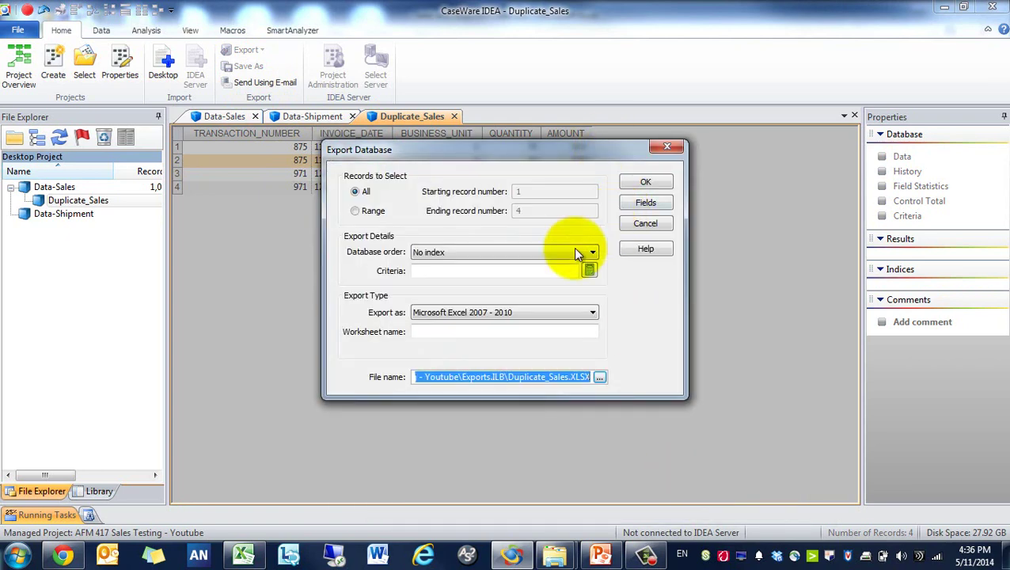
click(646, 205)
click(615, 232)
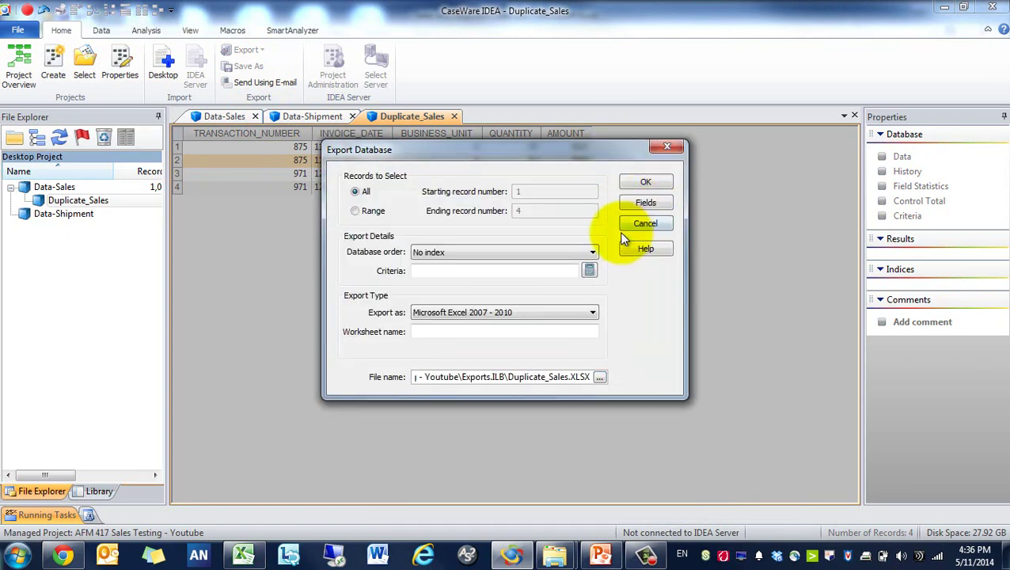
click(647, 184)
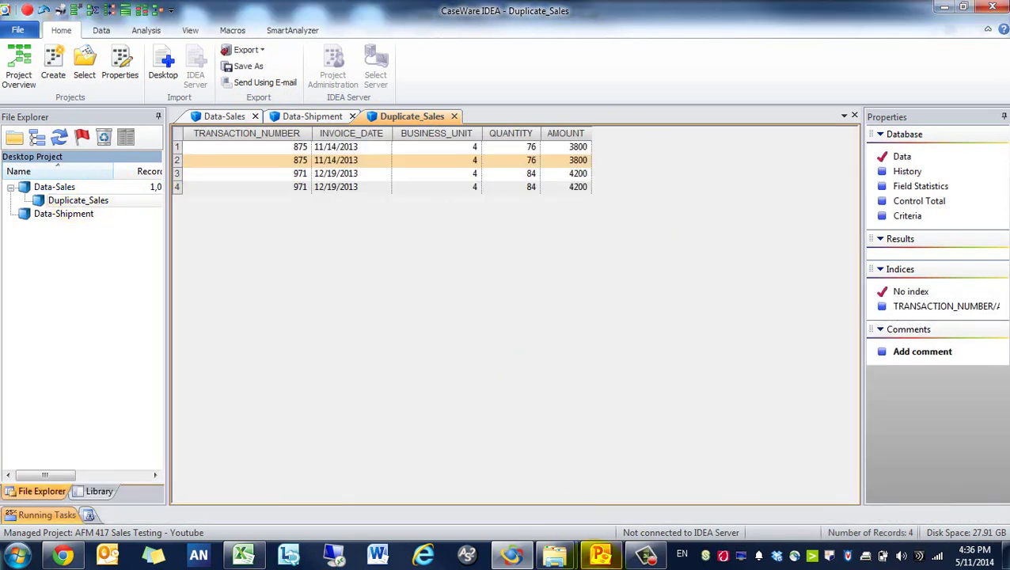
click(600, 554)
click(445, 253)
triple_click(445, 252)
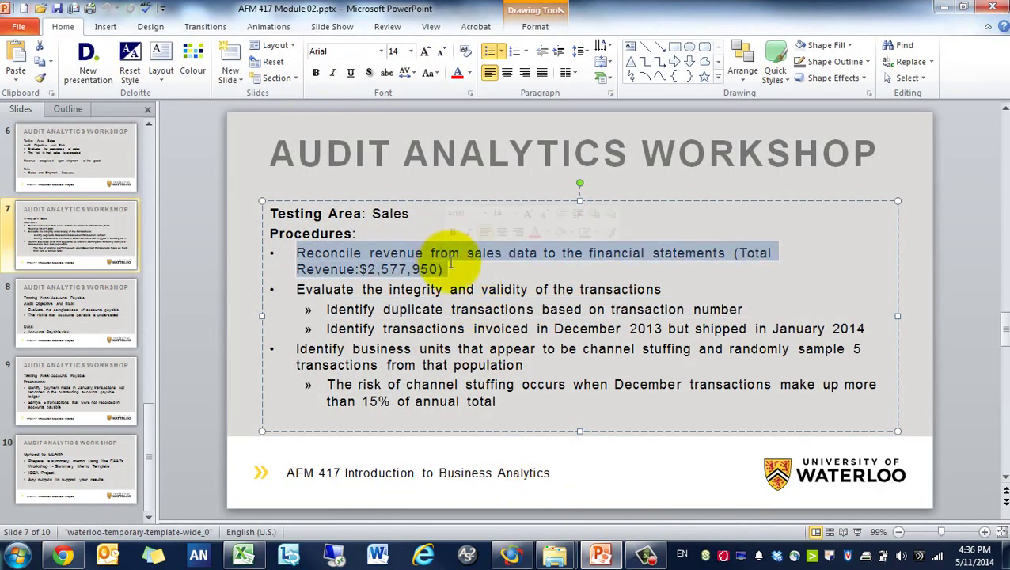
triple_click(469, 313)
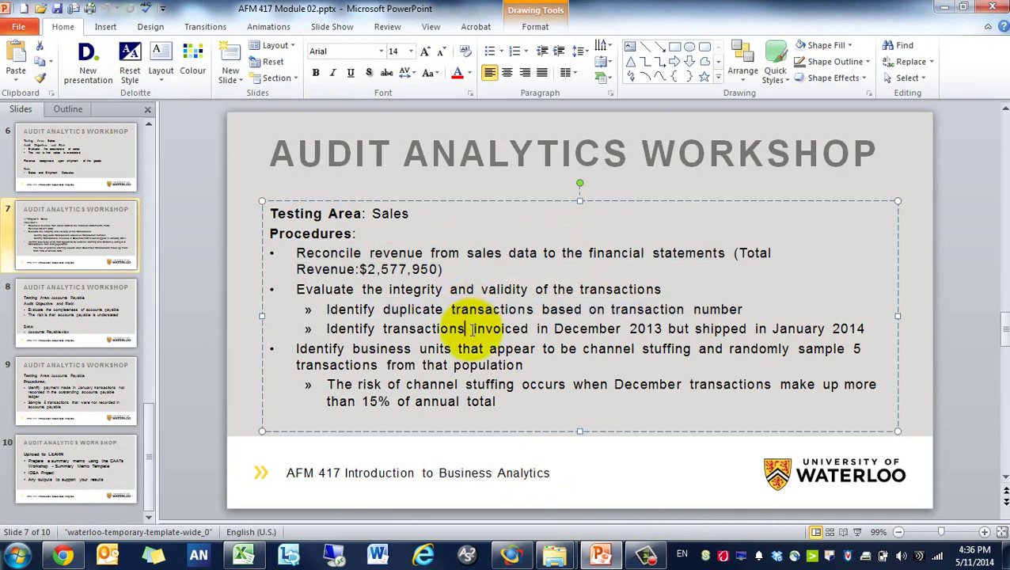
triple_click(471, 331)
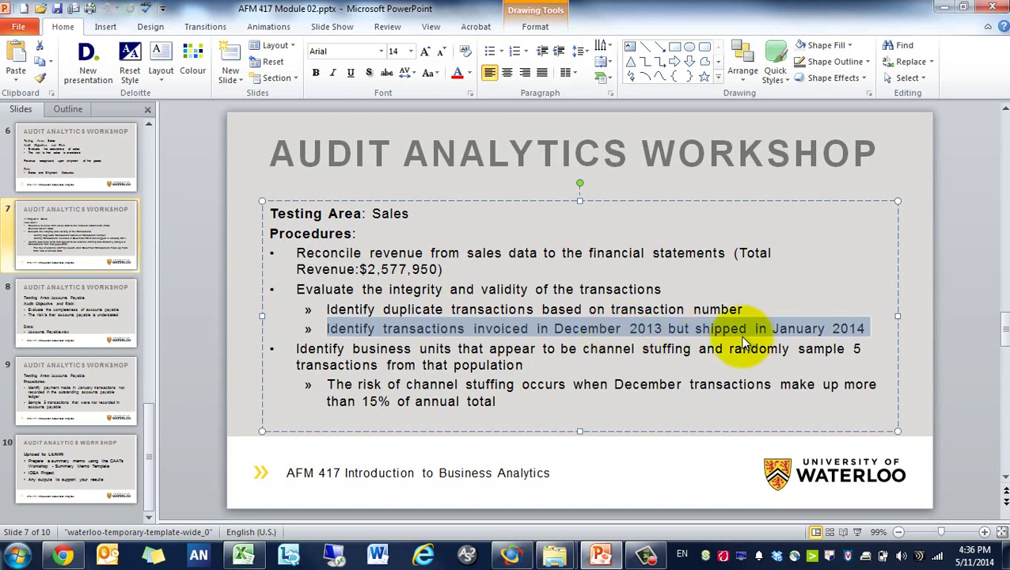
click(600, 554)
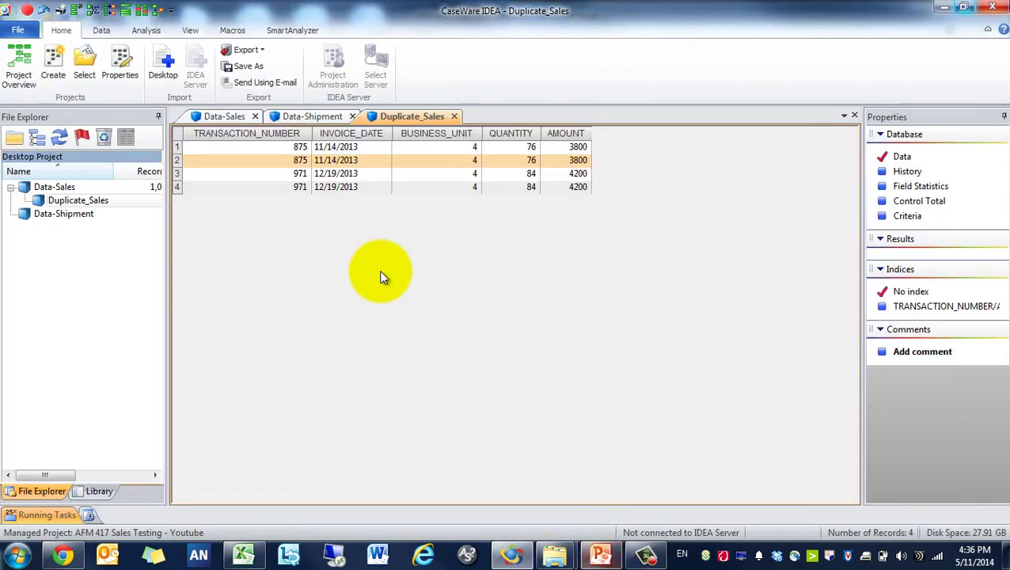
Open Data-Sales and start a direct extraction with output file named December Sales.
double_click(48, 190)
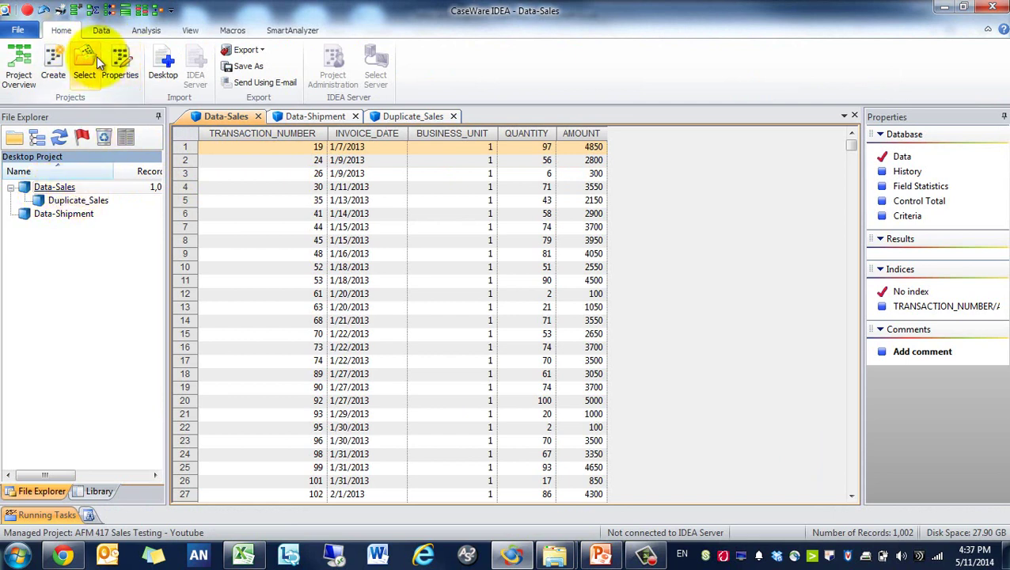
click(101, 31)
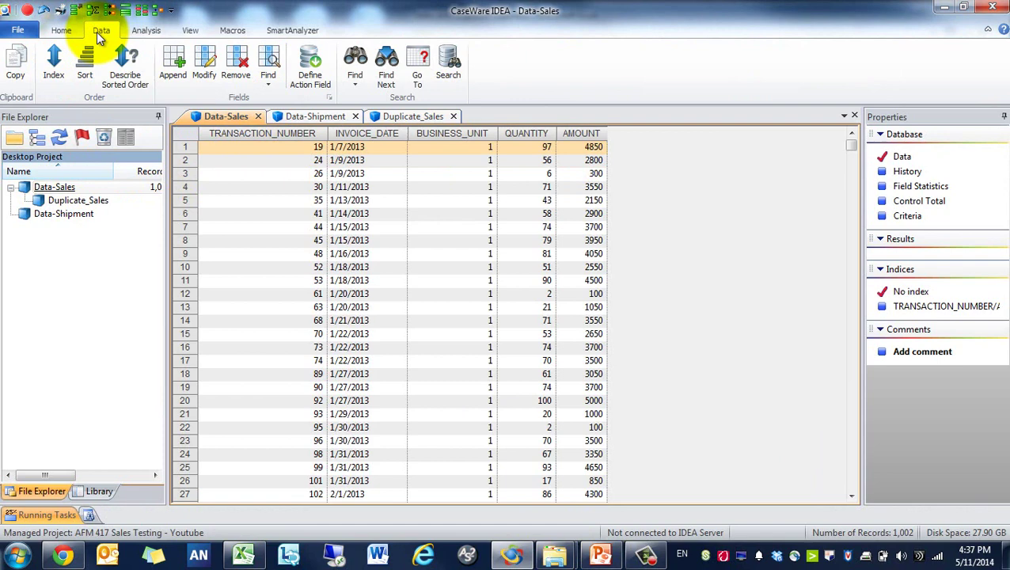
click(145, 30)
click(65, 55)
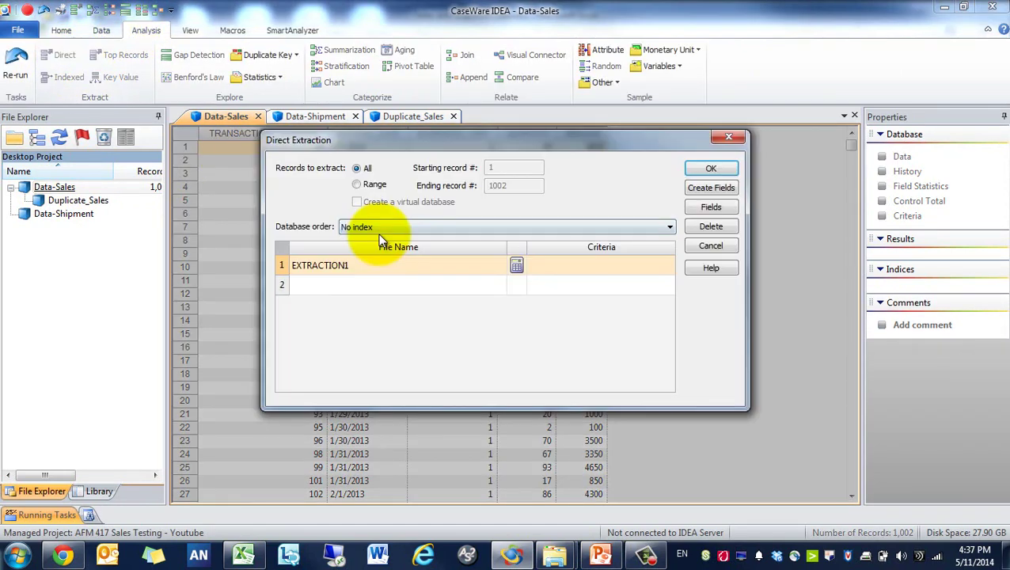
click(372, 266)
text(Decemb)
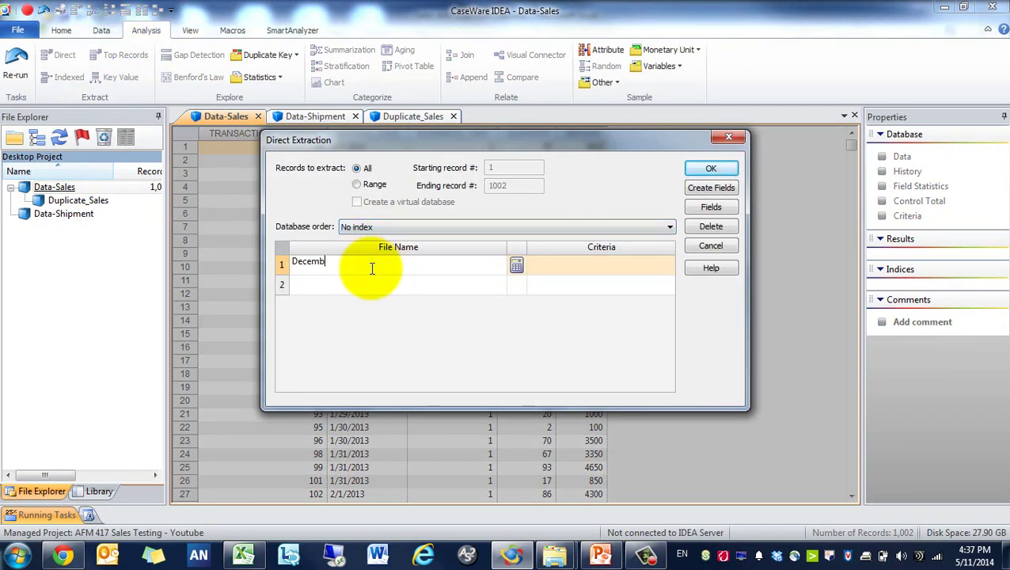
text(er Sales)
Set the lower criteria bound INVOICE_DATE > "20131130" in the Equation Editor.
click(516, 266)
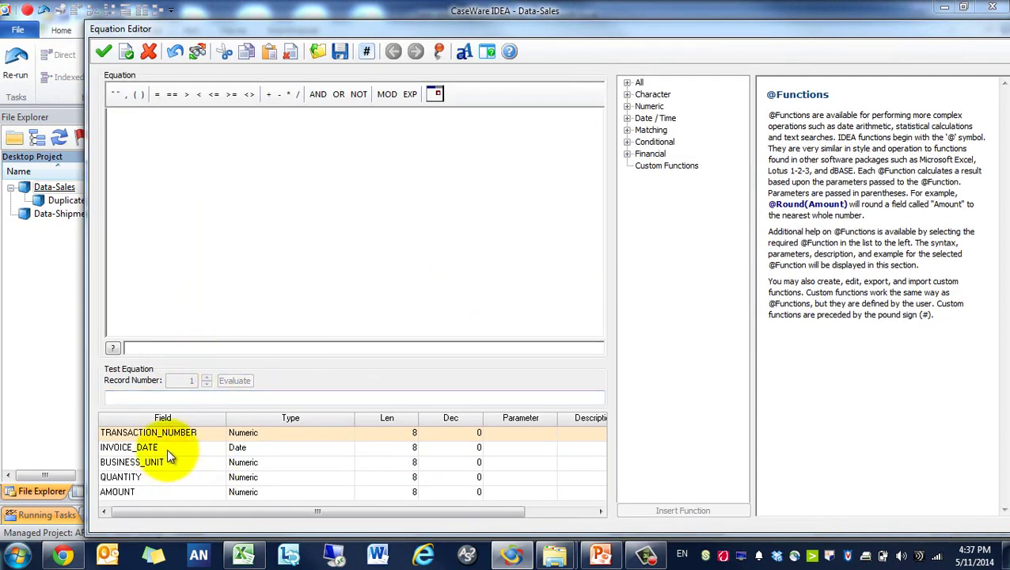
double_click(166, 448)
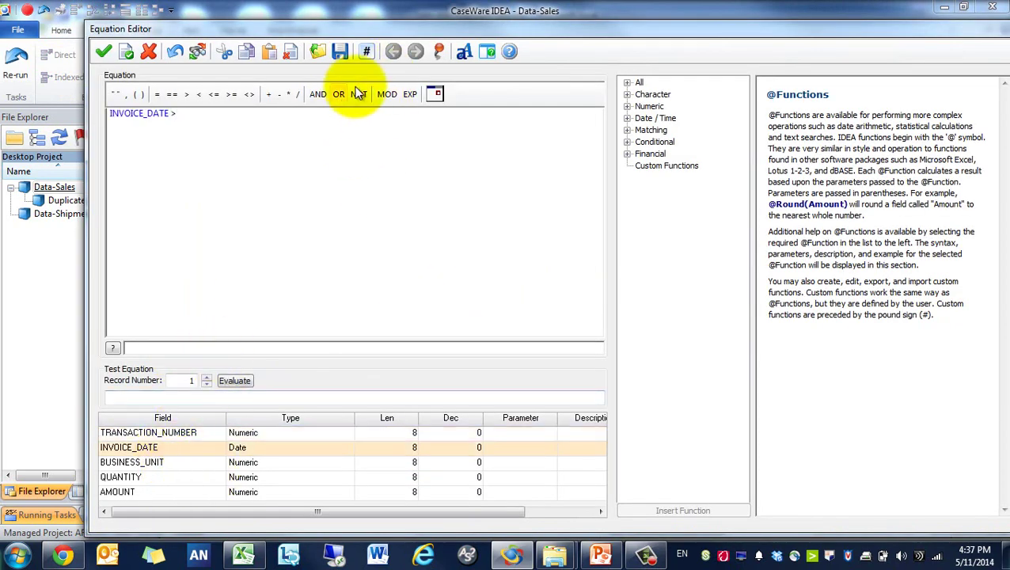
click(434, 94)
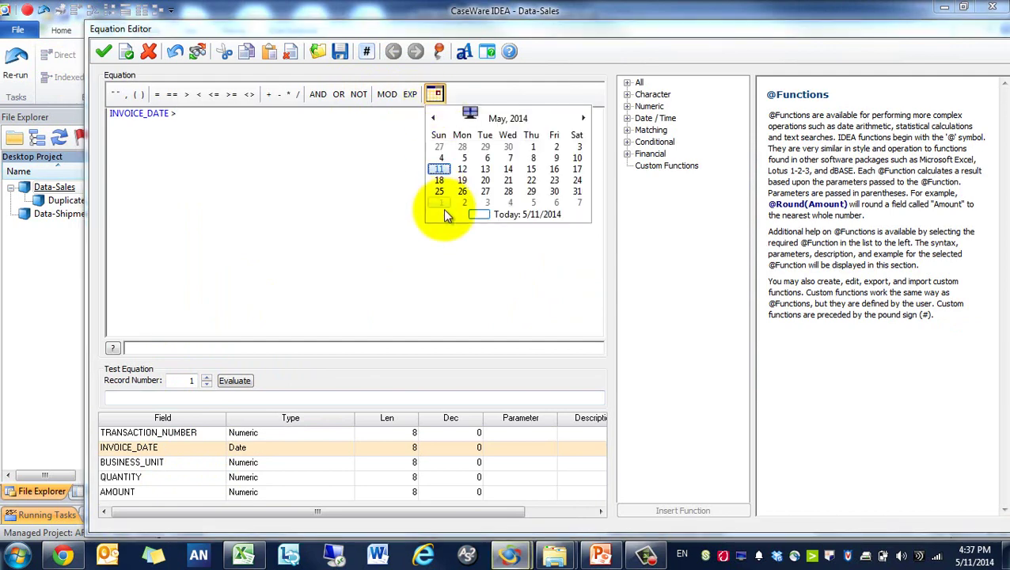
click(434, 119)
click(433, 119)
click(433, 119)
click(434, 119)
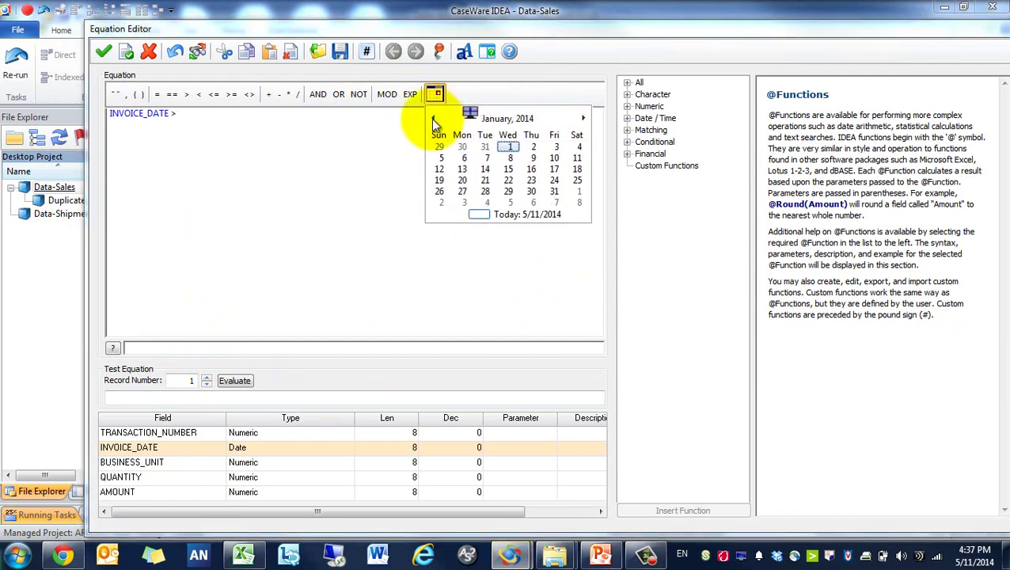
click(434, 118)
click(433, 119)
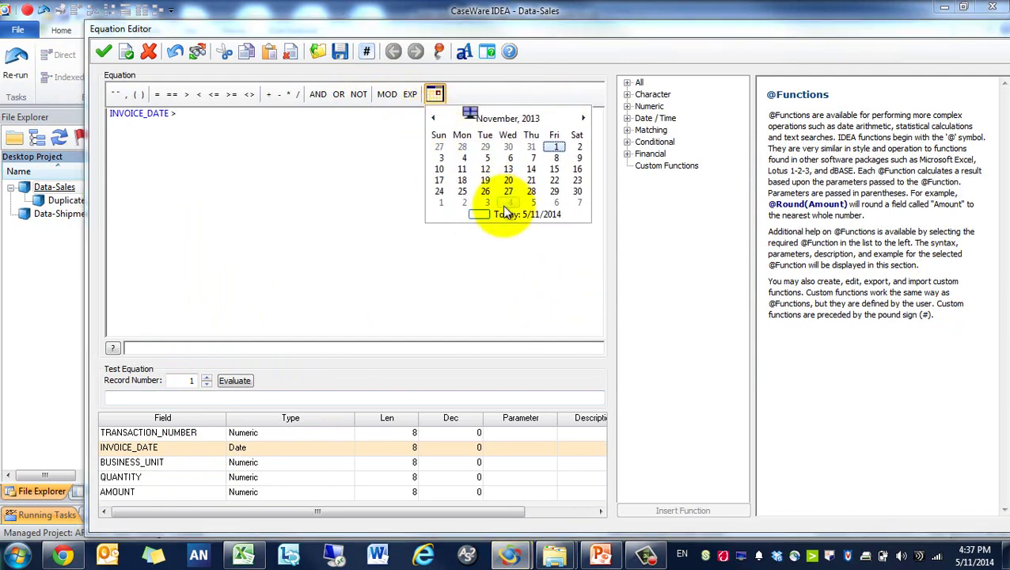
click(577, 191)
text(a)
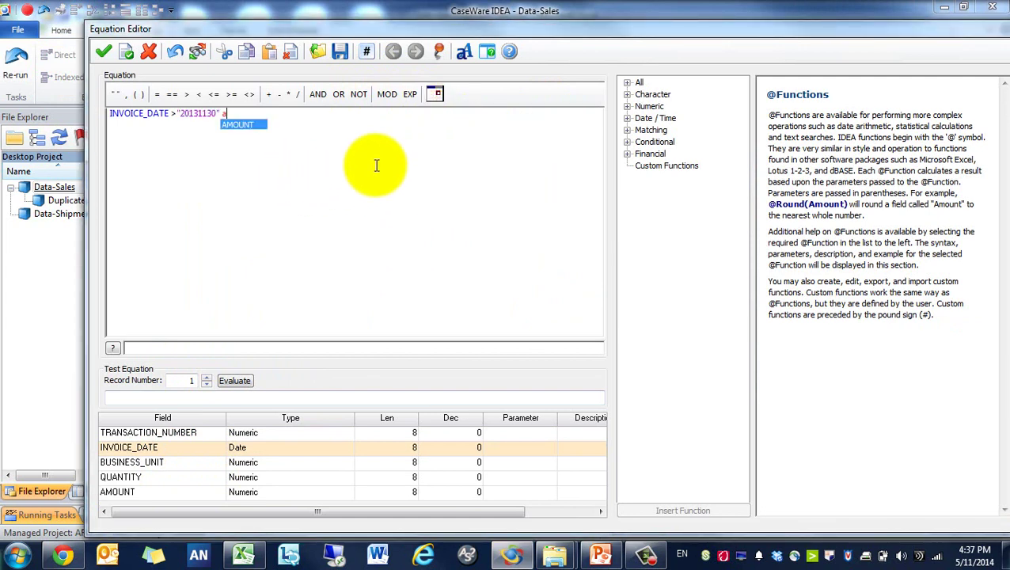
Add the upper bound .AND. INVOICE_DATE < "20140101" to the criteria.
click(318, 94)
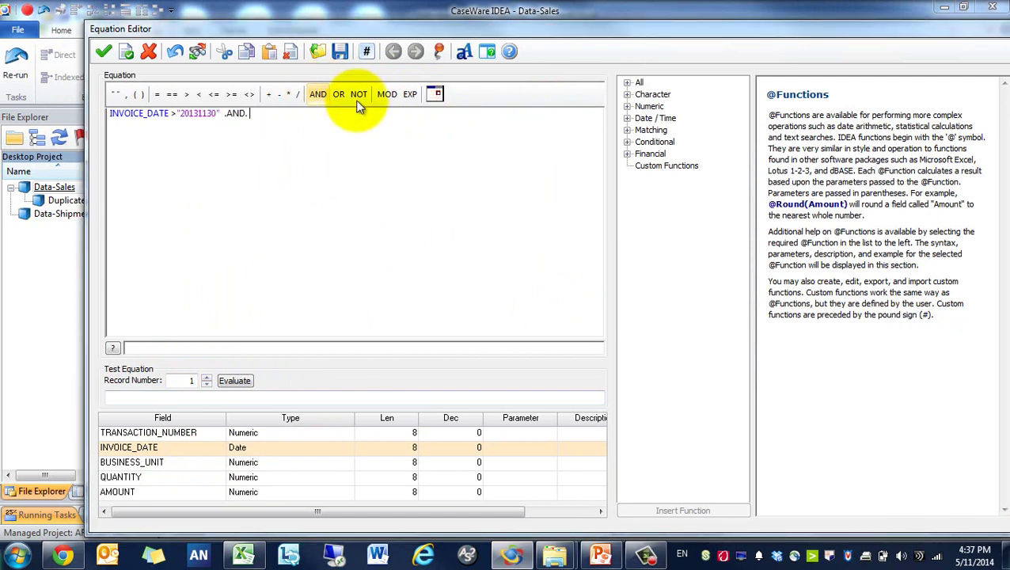
click(435, 93)
click(255, 449)
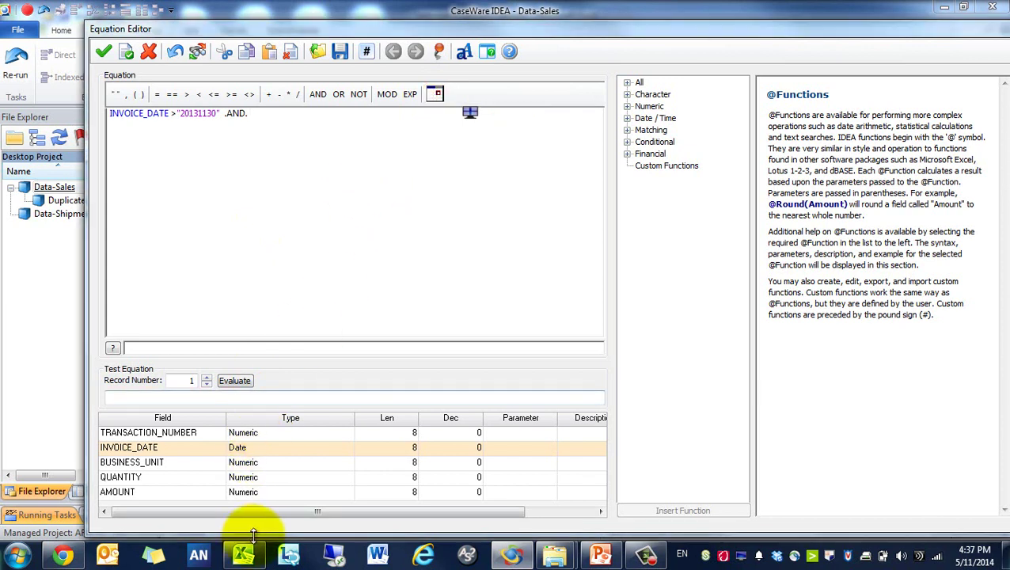
double_click(263, 449)
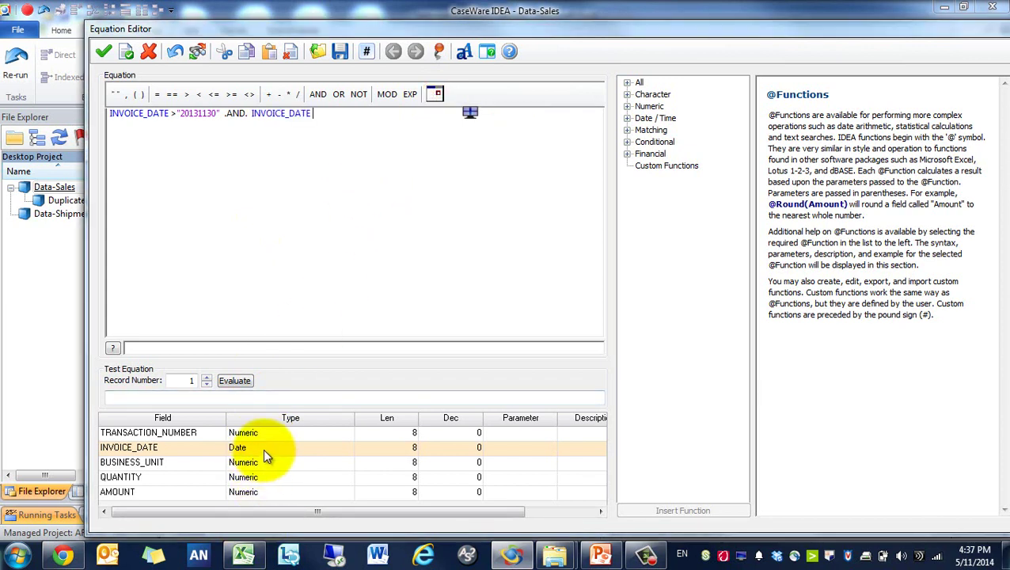
click(437, 93)
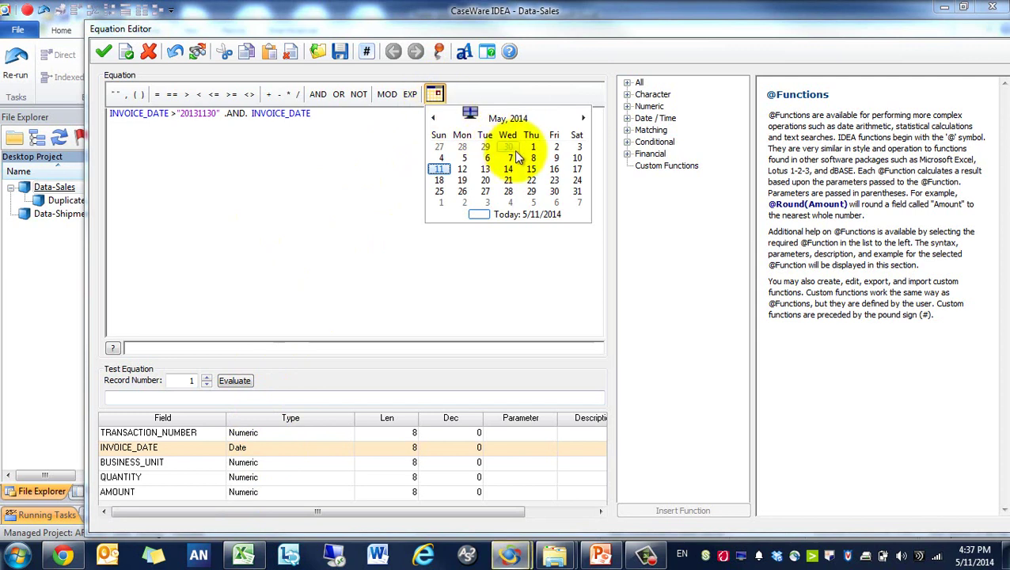
click(434, 119)
click(434, 119)
click(434, 118)
click(434, 119)
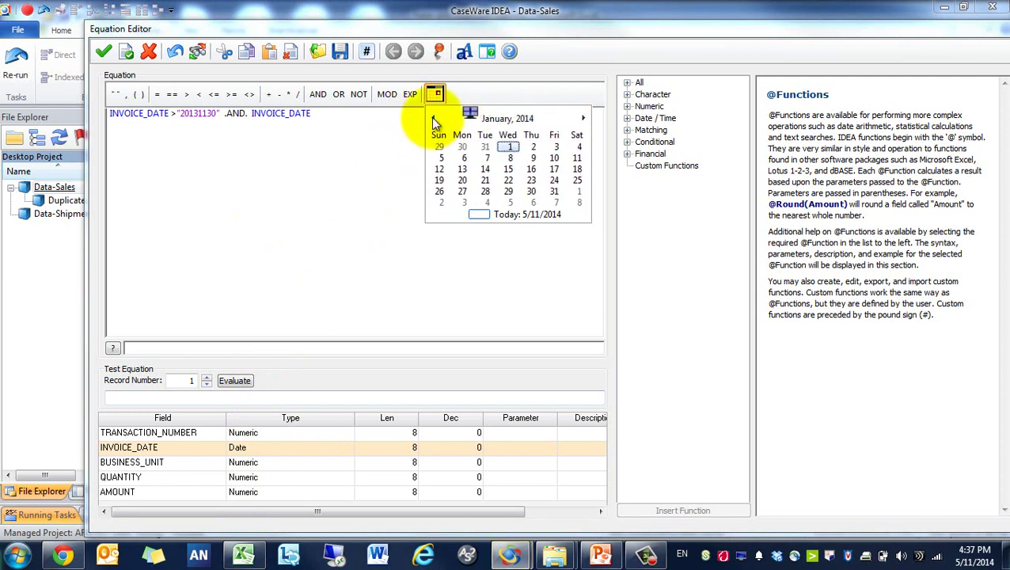
click(508, 147)
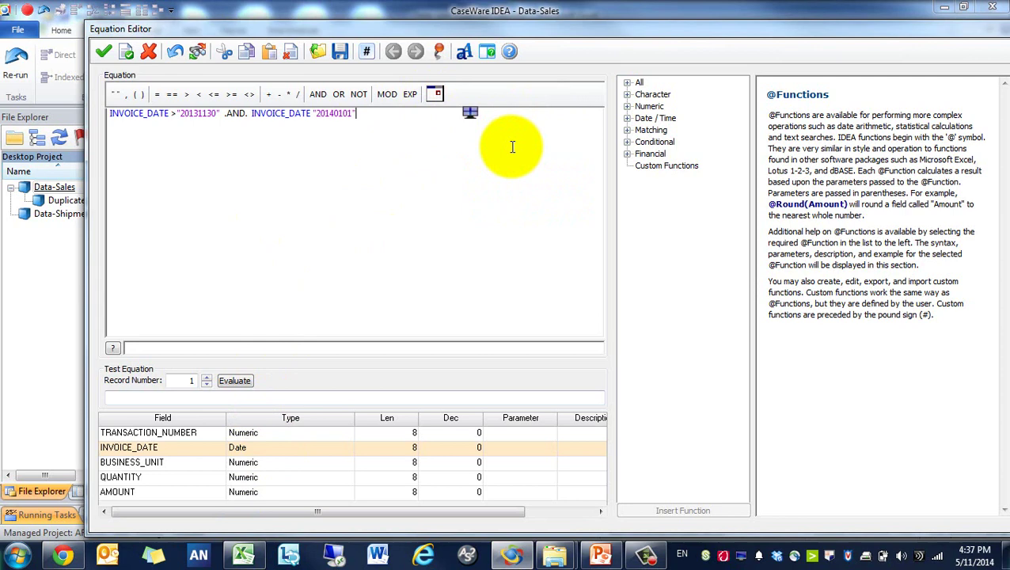
click(198, 95)
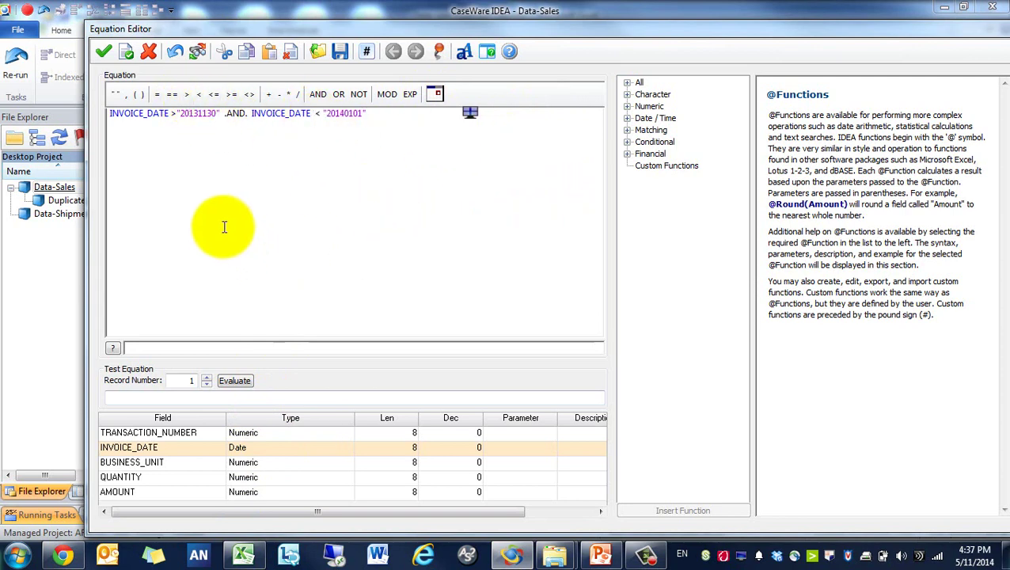
Accept the criteria and run the extraction into December Sales, then open Data-Shipment.
click(105, 51)
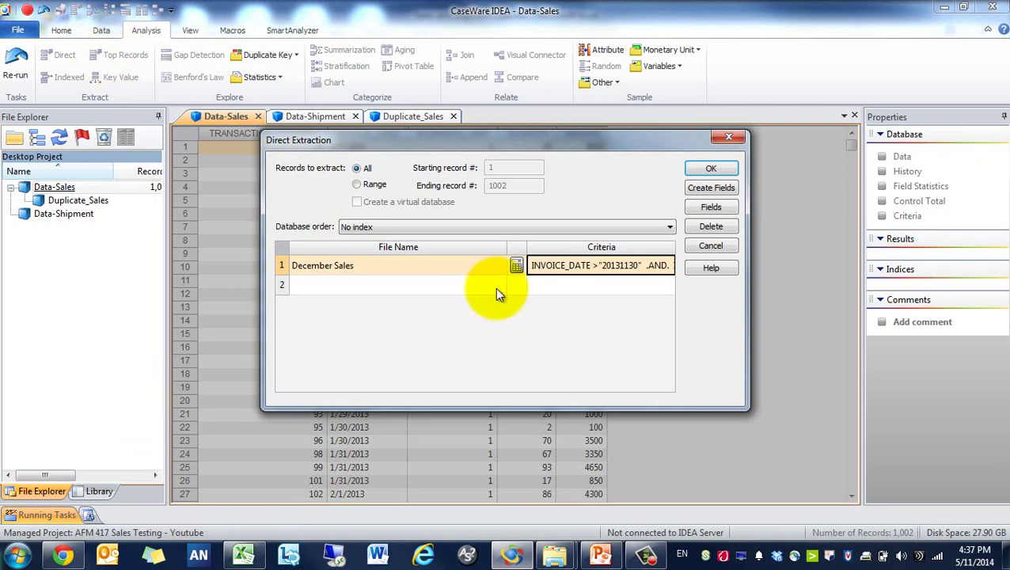
click(711, 169)
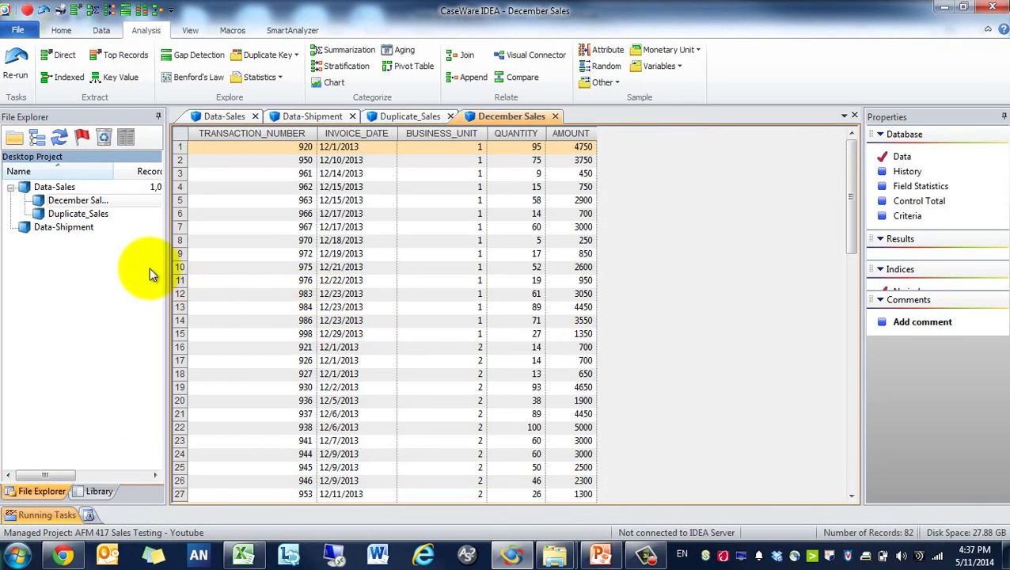
double_click(64, 231)
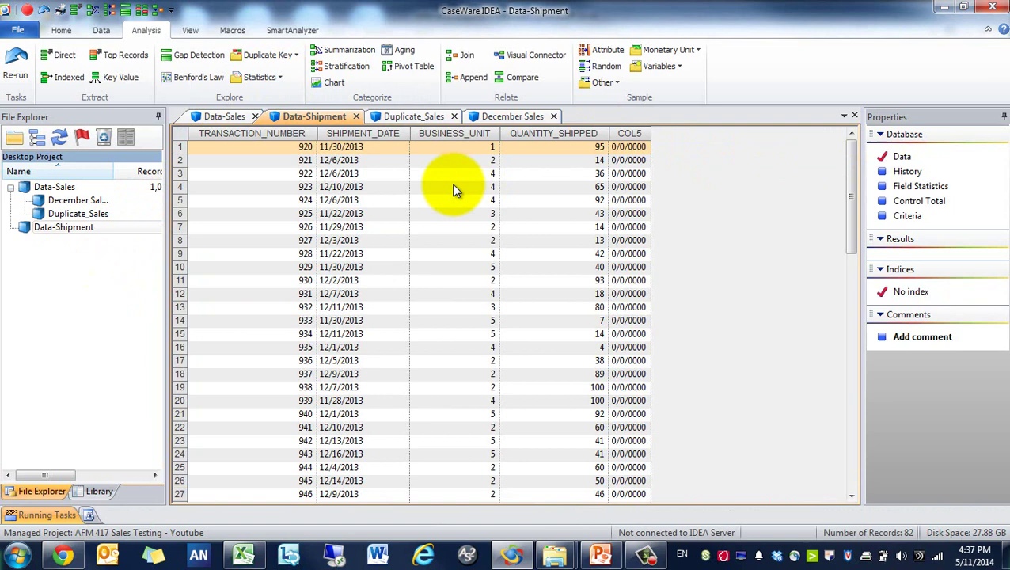
Start a direct extraction from Data-Shipment with output file named January Shipment.
click(376, 149)
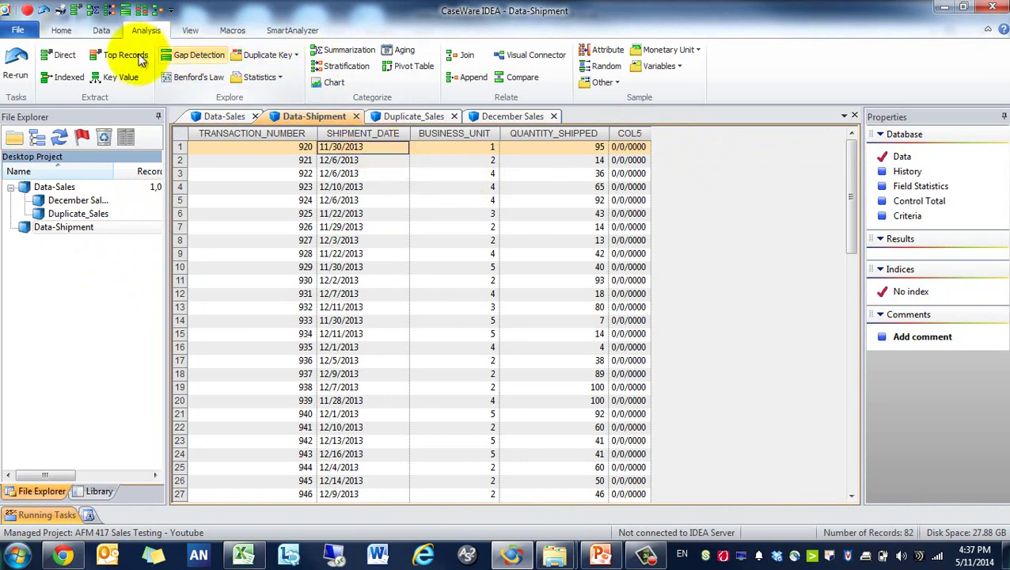
click(65, 55)
click(360, 263)
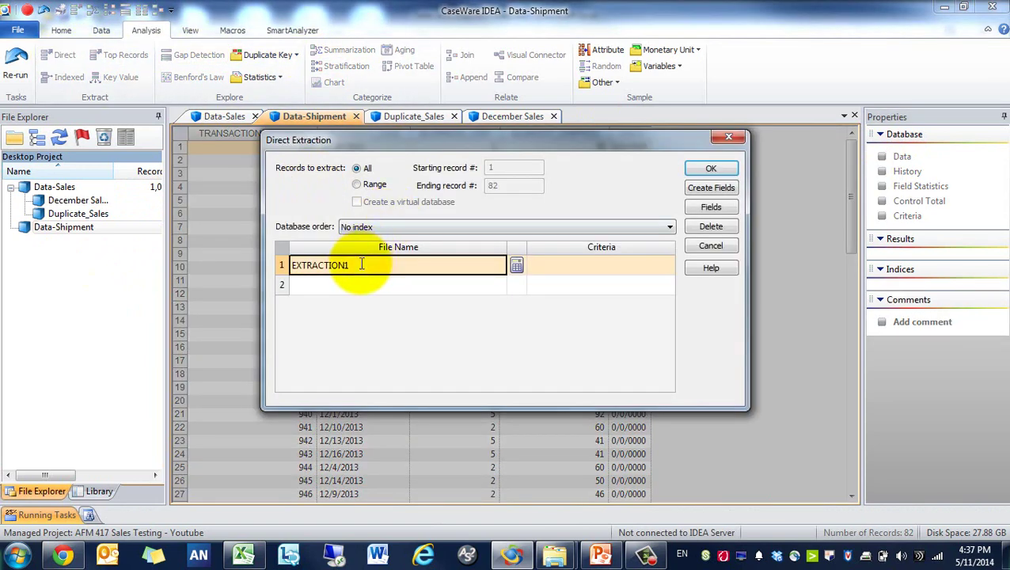
text(January Shipment)
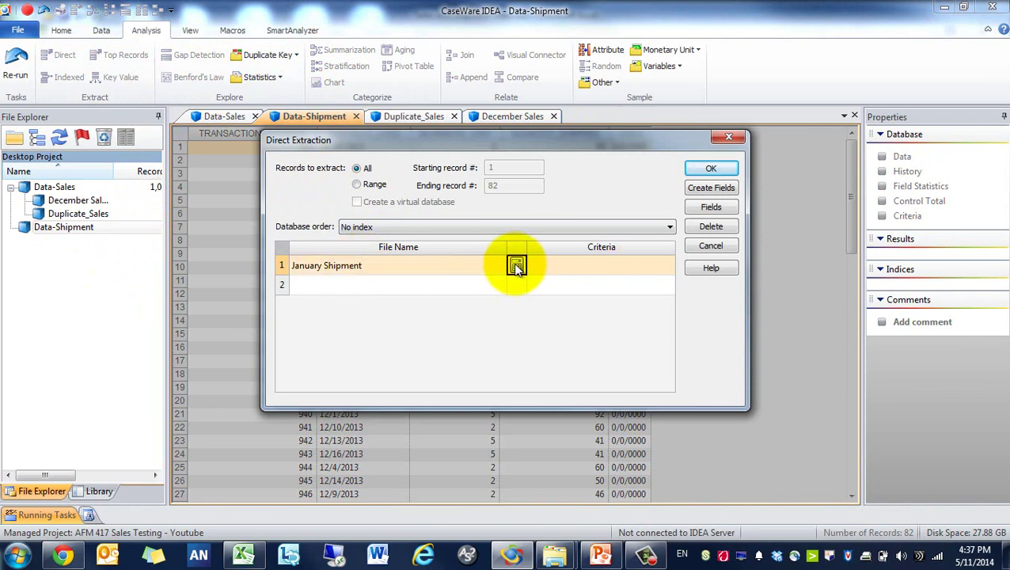
Set the start condition SHIPMENT_DATE > "20131231" in the Equation Editor.
click(515, 265)
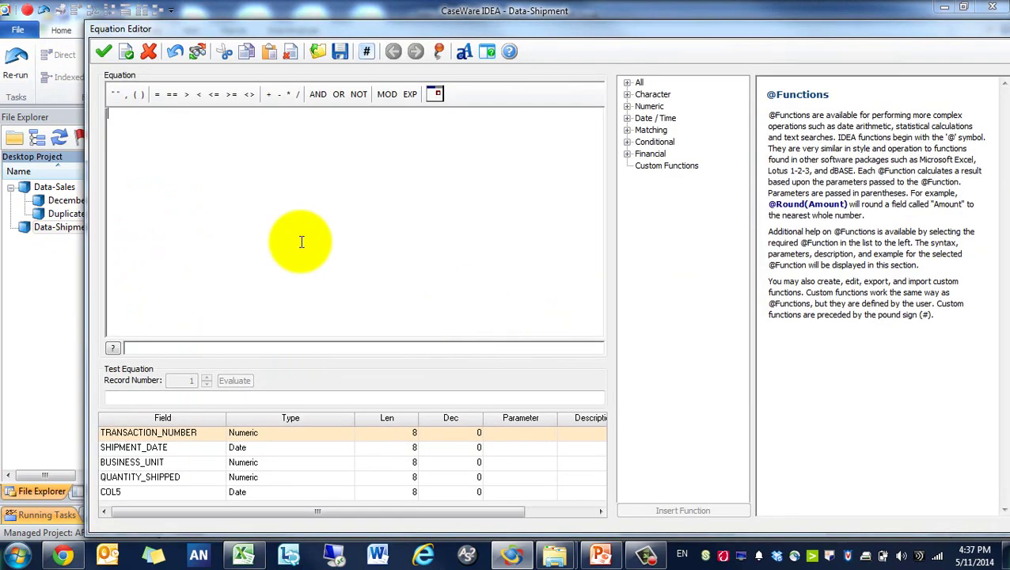
double_click(237, 448)
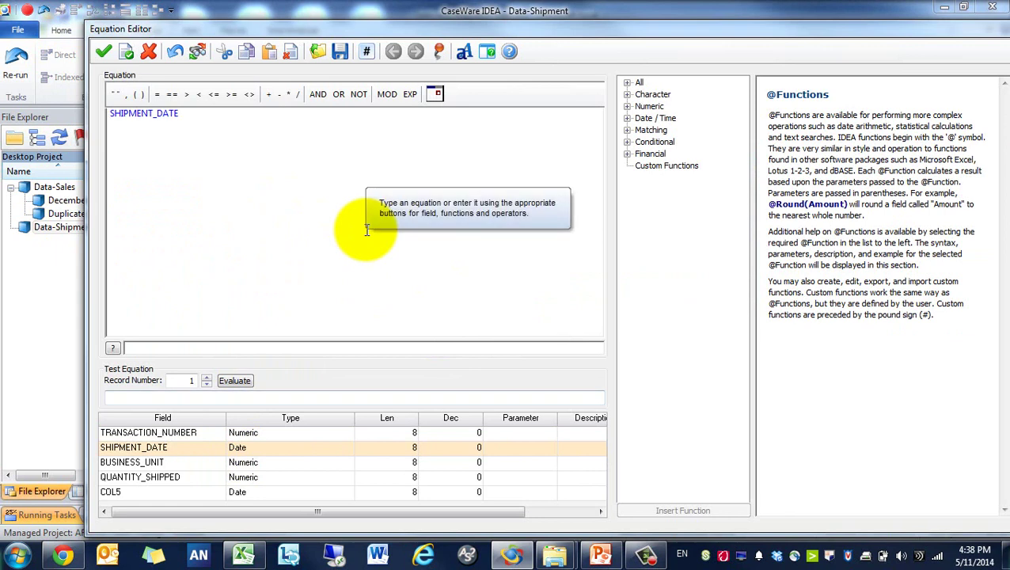
click(435, 95)
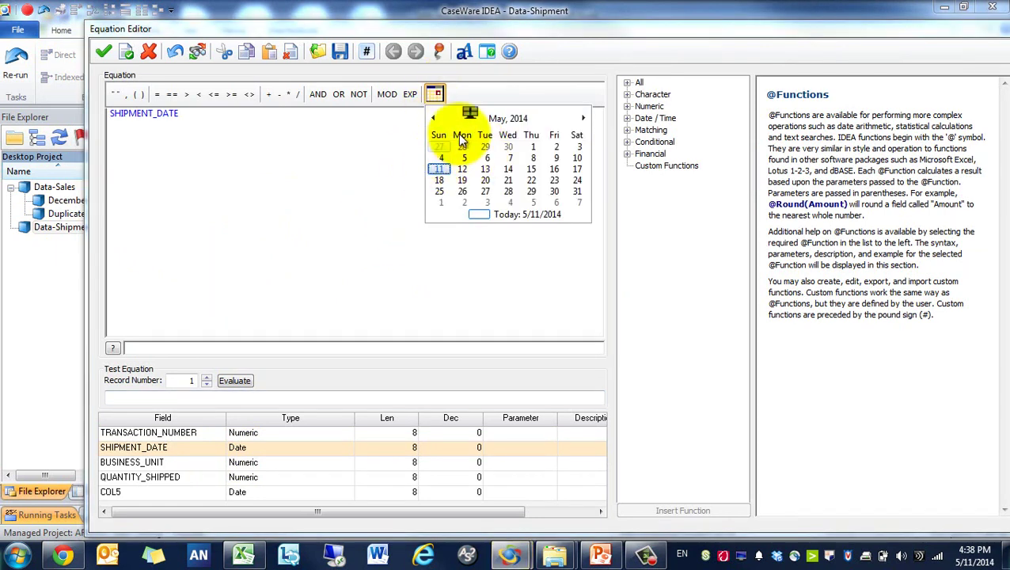
click(433, 118)
click(433, 118)
click(434, 118)
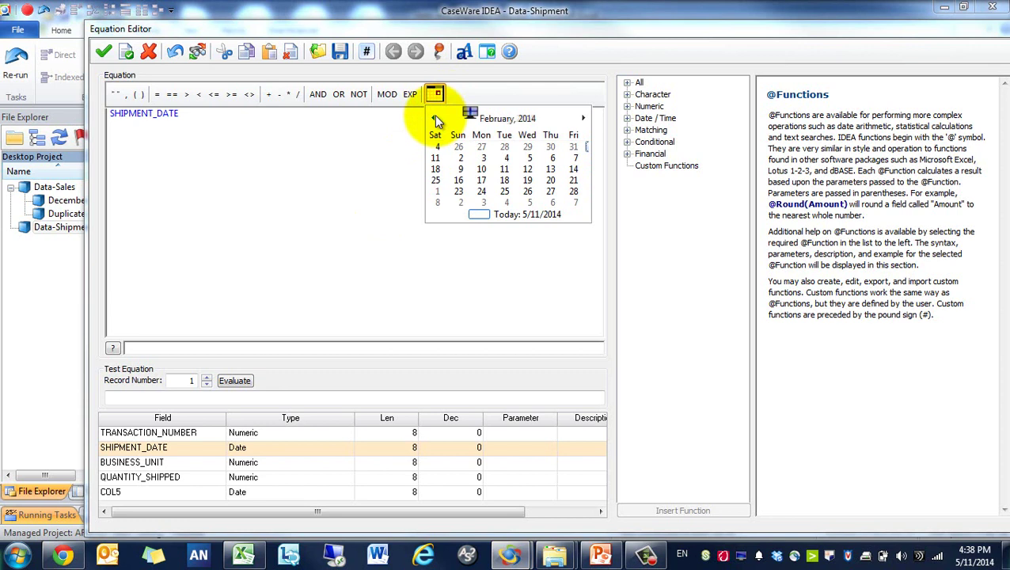
click(434, 118)
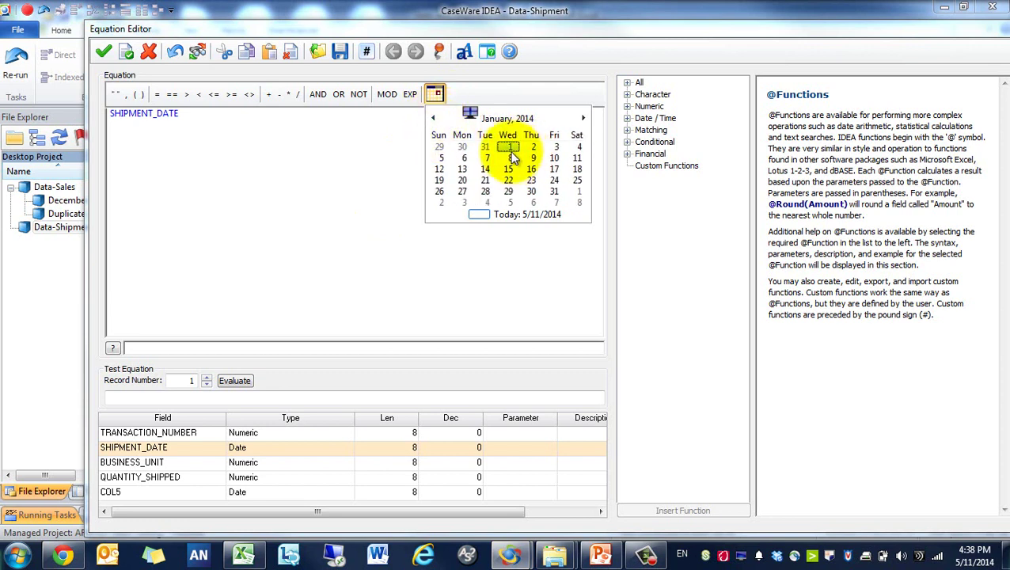
click(485, 146)
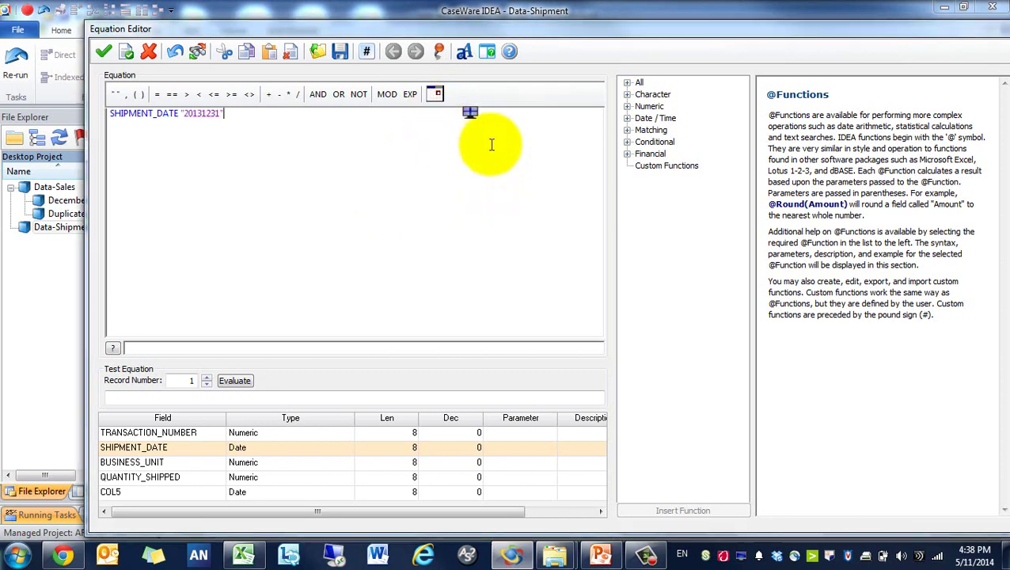
click(182, 115)
click(239, 115)
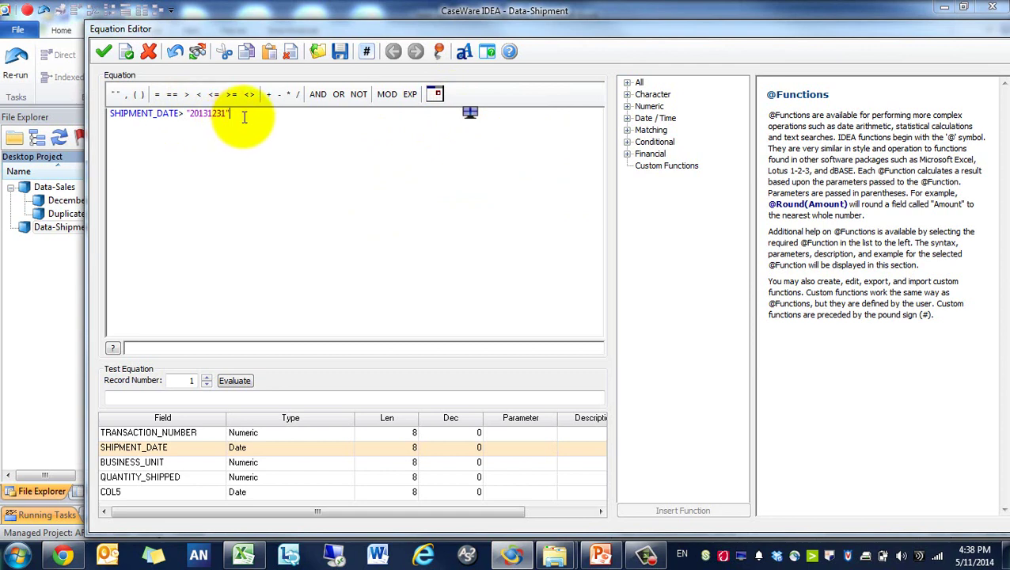
Add .AND. SHIPMENT_DATE < "20140201", accept, and run the extraction into January Shipment.
click(317, 95)
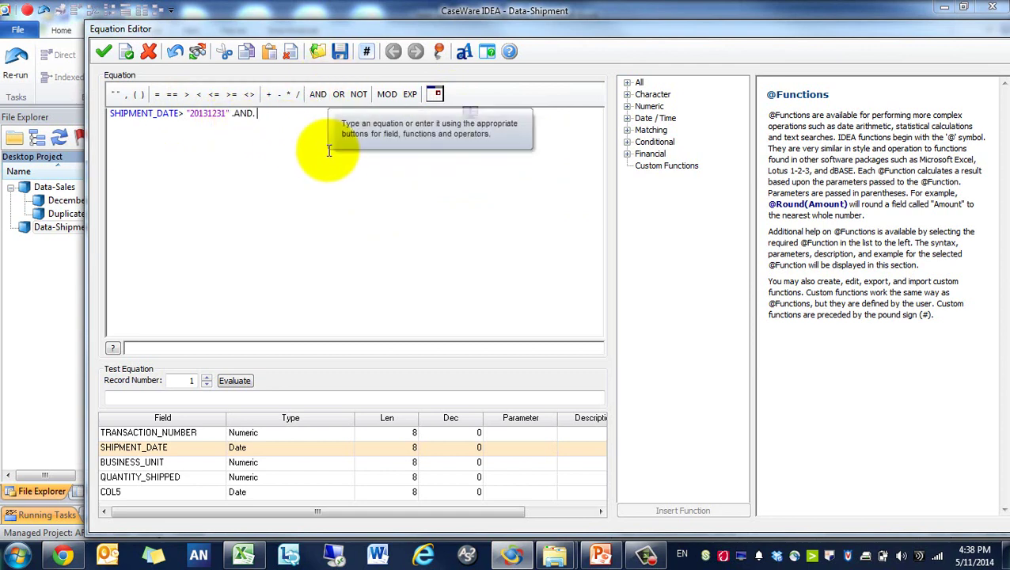
text(SHIP)
double_click(300, 125)
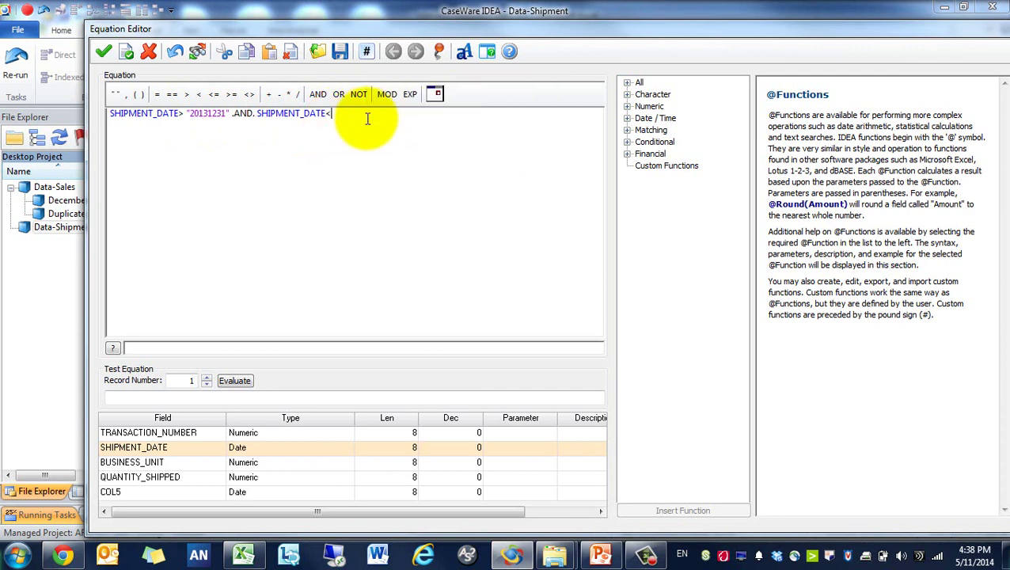
text(<)
click(435, 94)
click(433, 118)
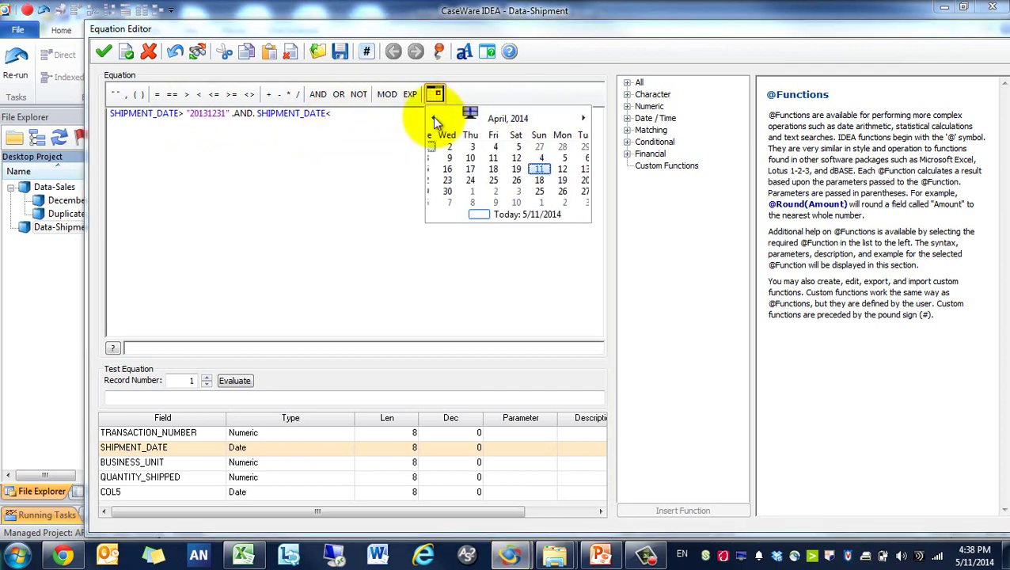
click(434, 120)
click(434, 120)
click(434, 119)
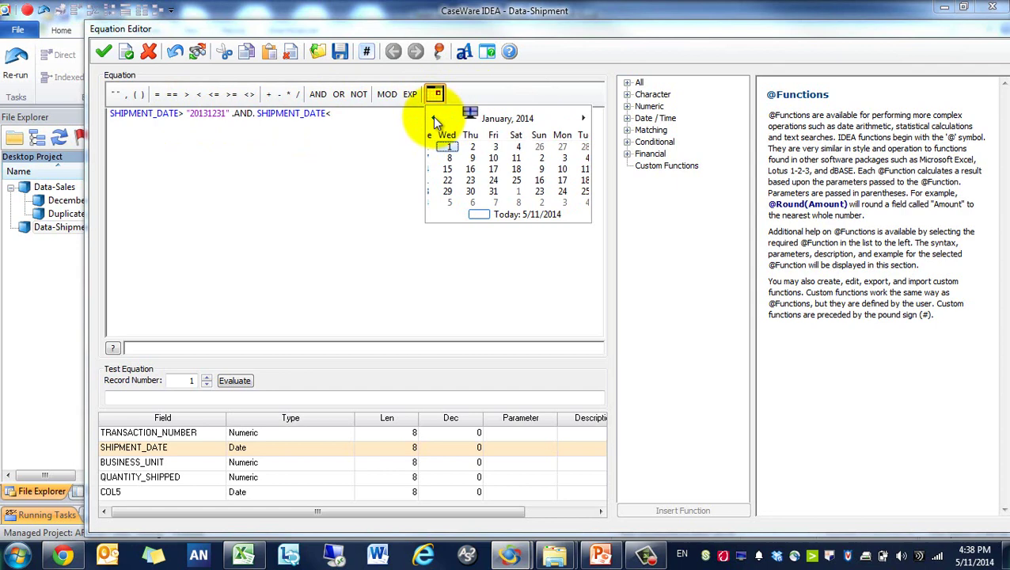
click(576, 190)
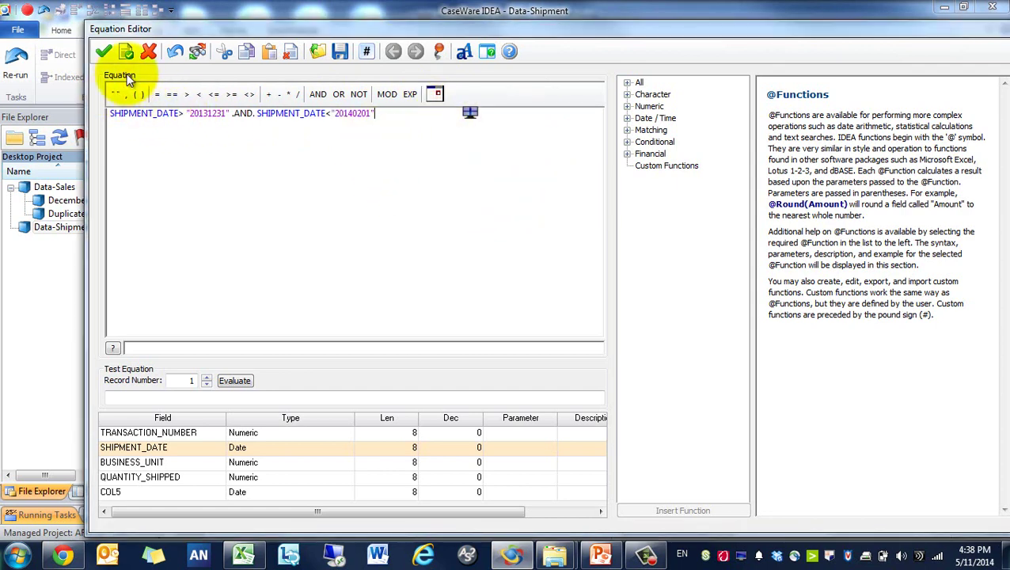
click(103, 50)
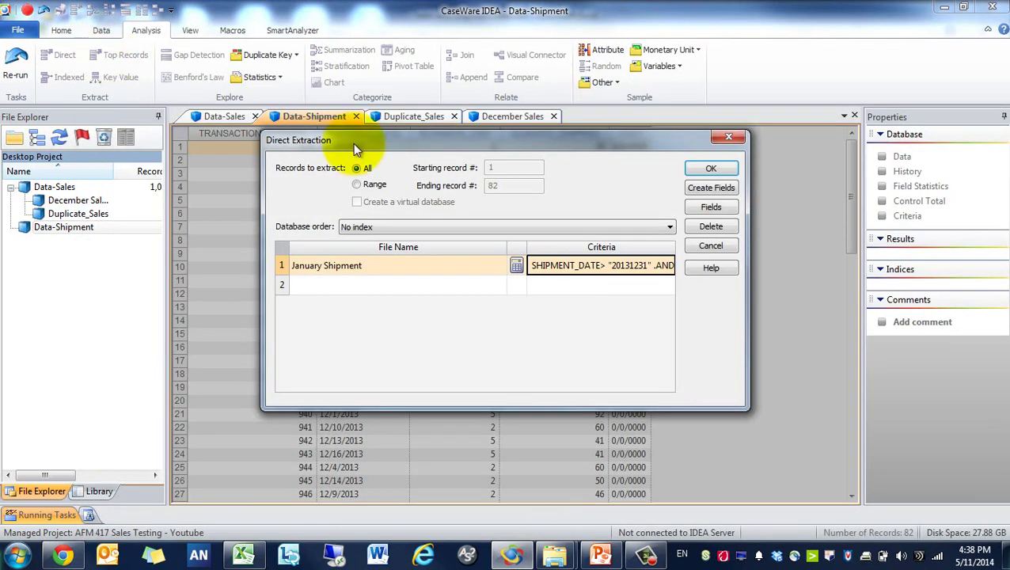
click(704, 170)
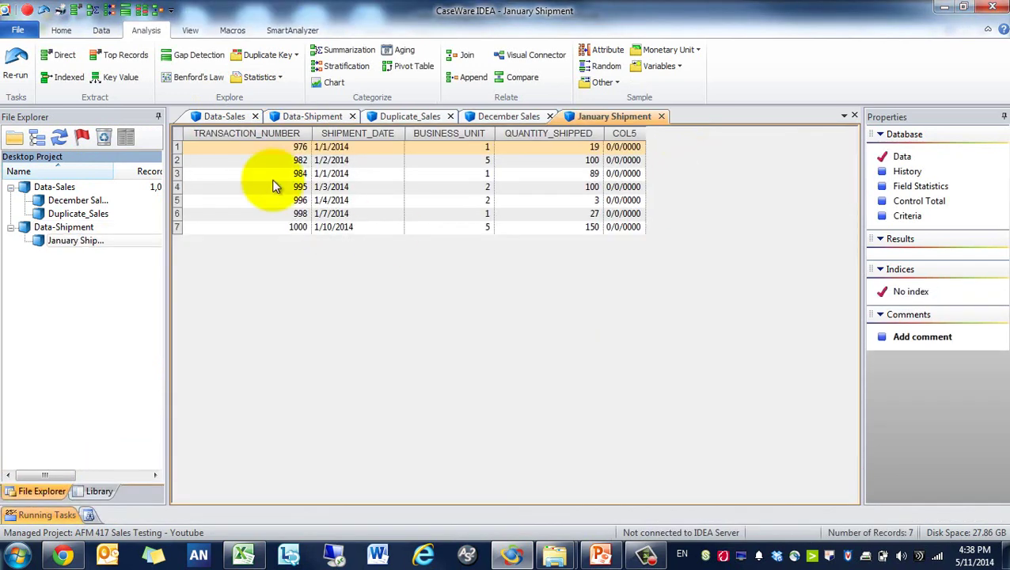
Reopen December Sales, widen the Name column, and cancel a started direct extraction.
double_click(71, 202)
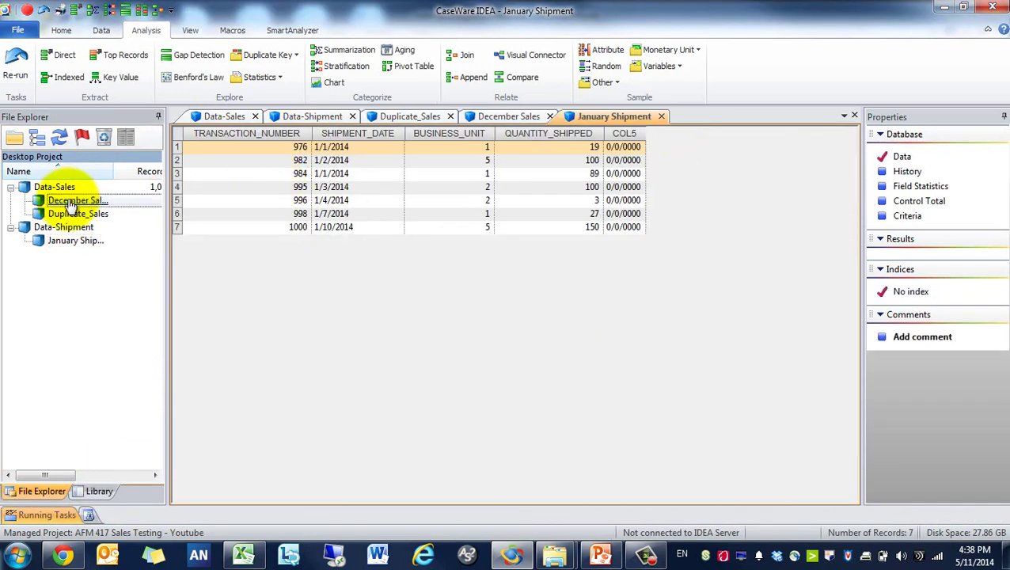
drag(111, 168, 135, 171)
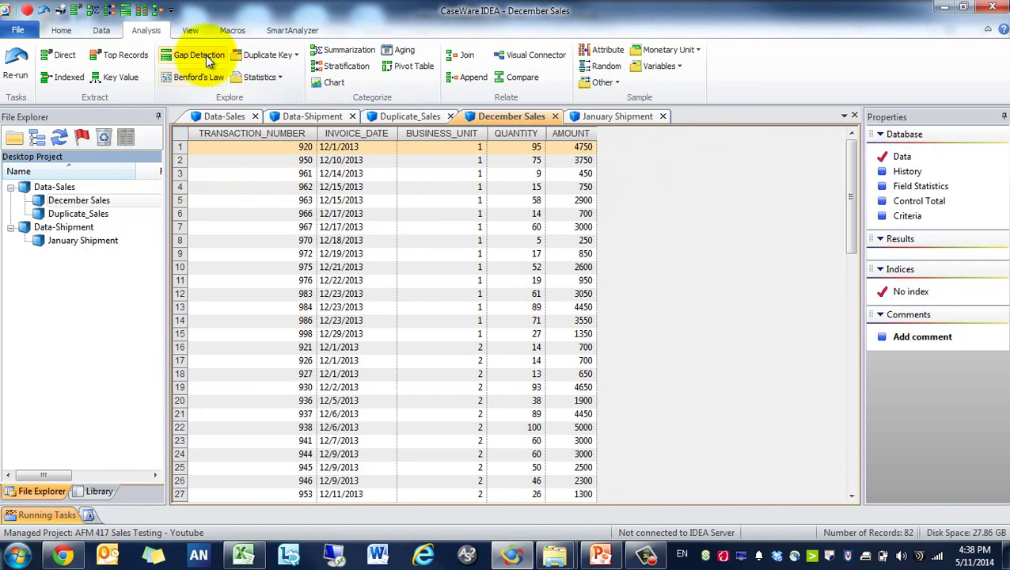
click(59, 63)
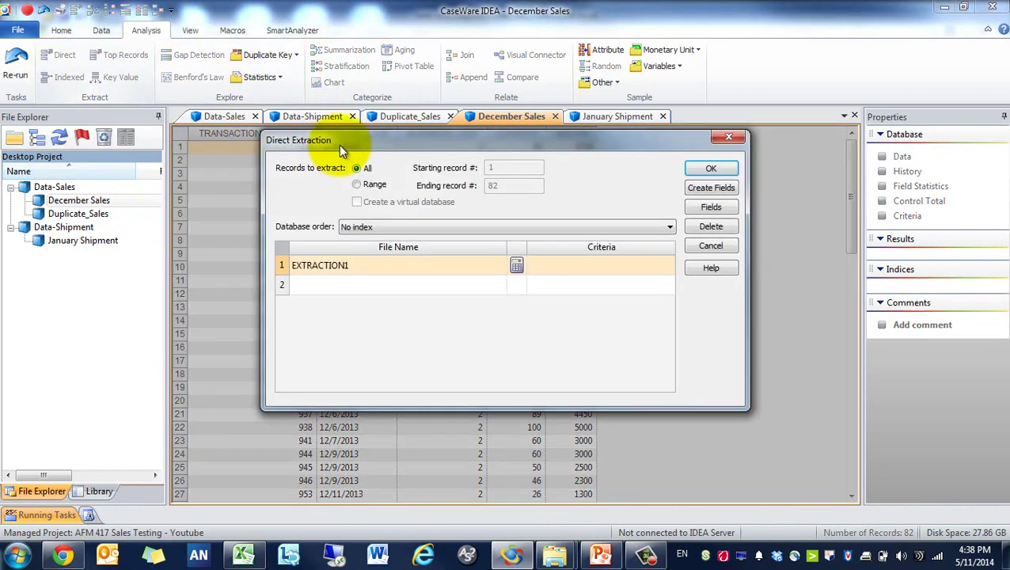
click(467, 273)
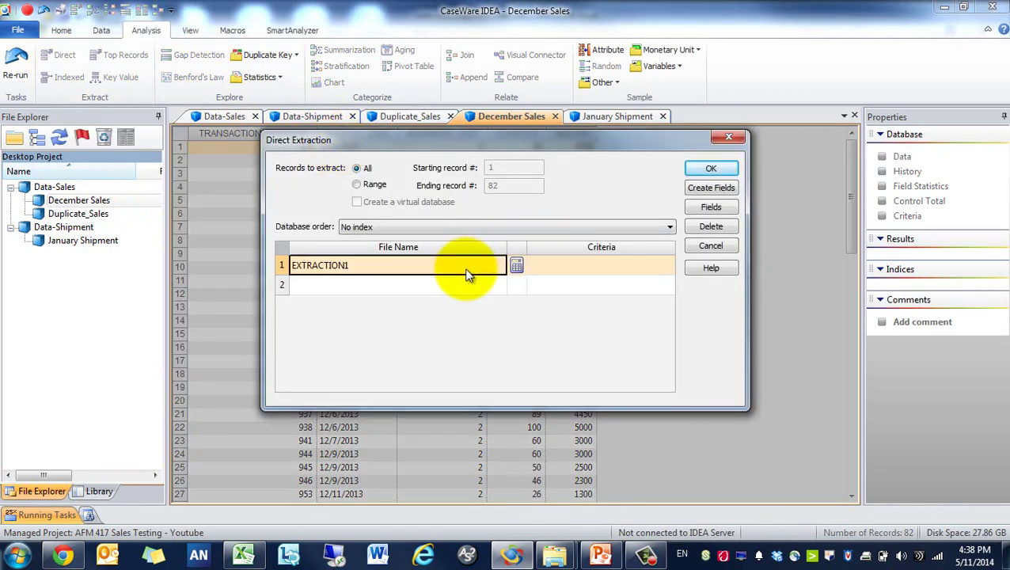
text(De)
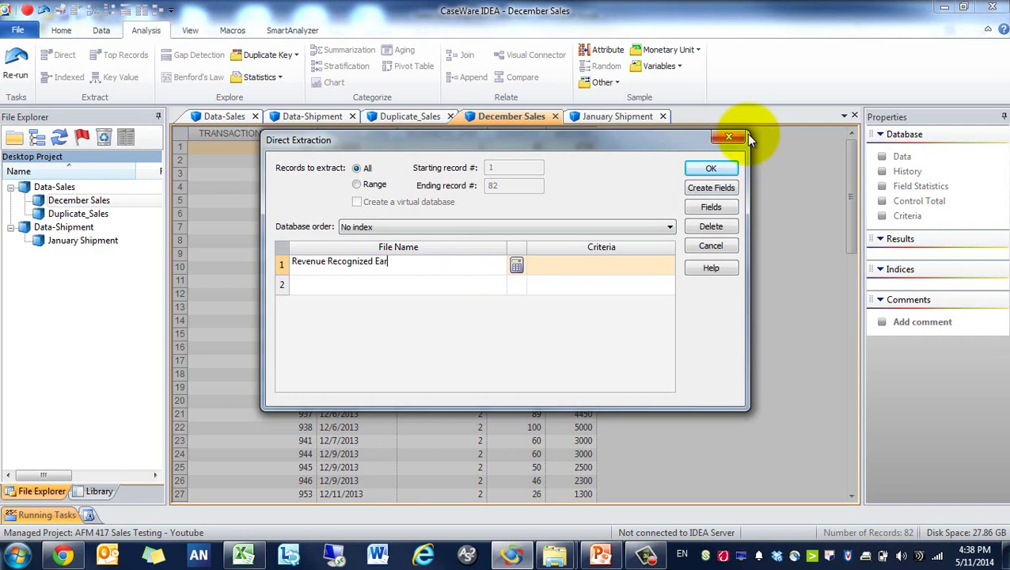
click(723, 140)
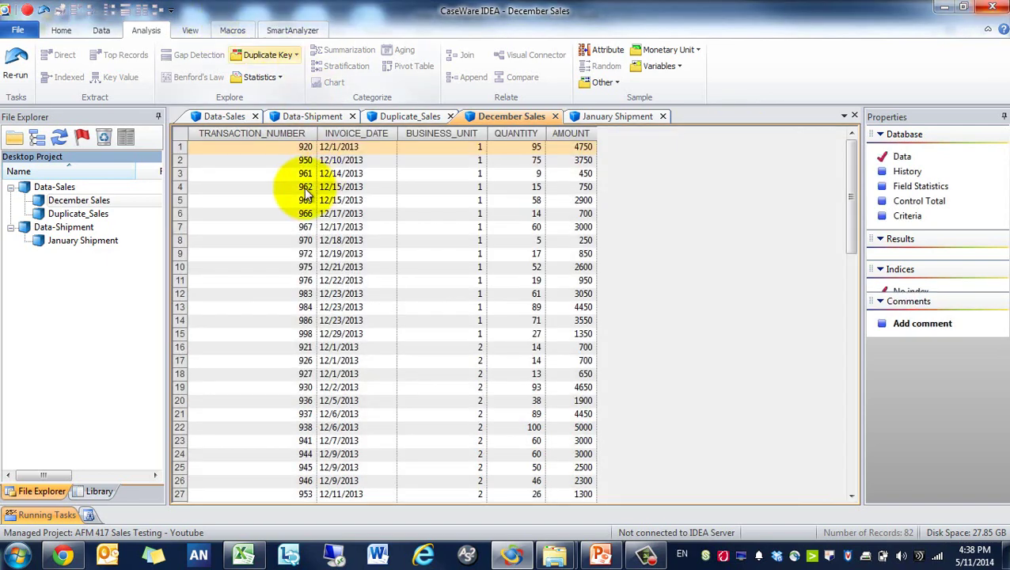
Start a join from December Sales named Revenue Recognized Early with January Shipment as secondary.
click(83, 201)
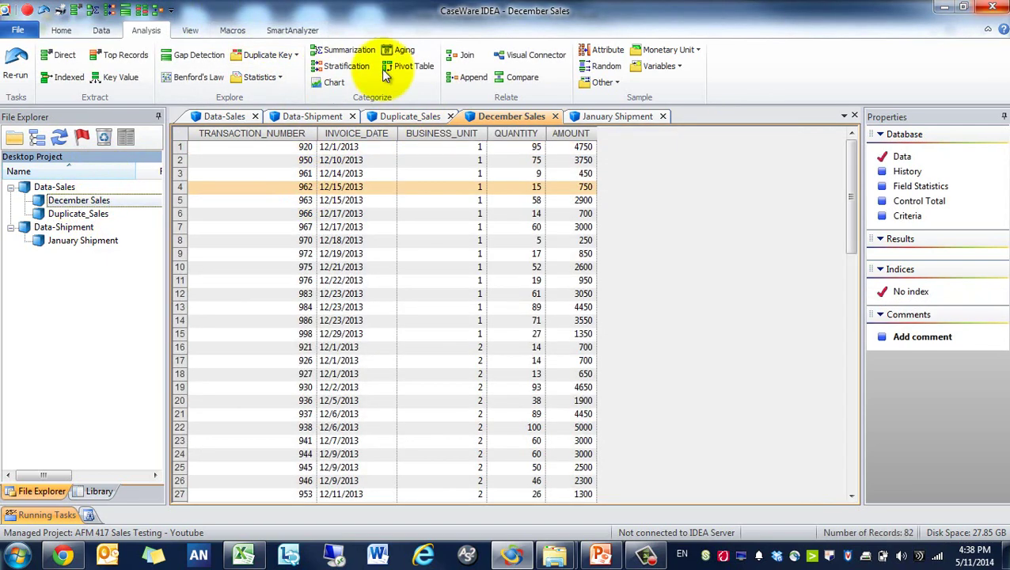
click(459, 57)
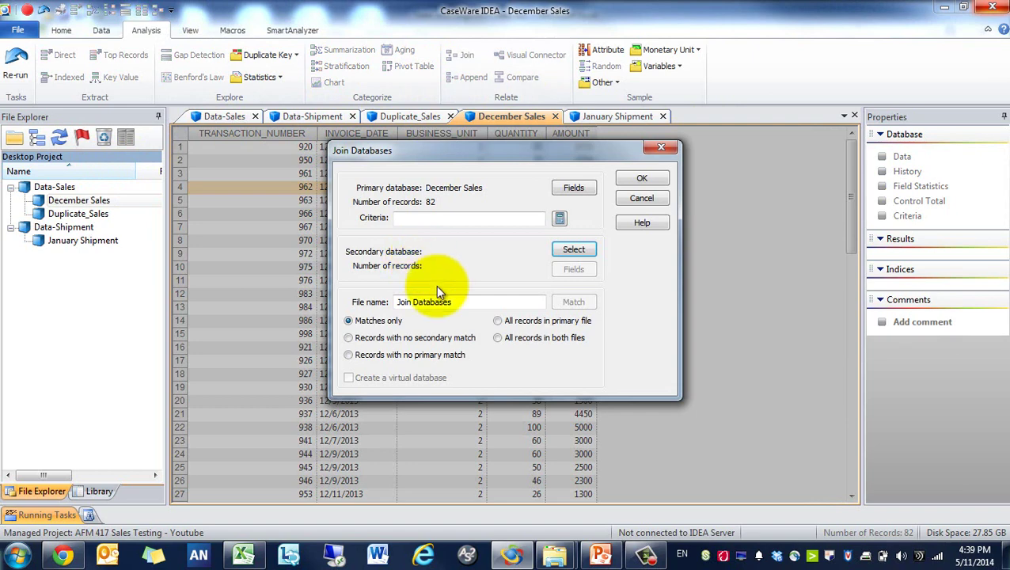
key(ctrl+a)
text(Revenue Recognized Ear)
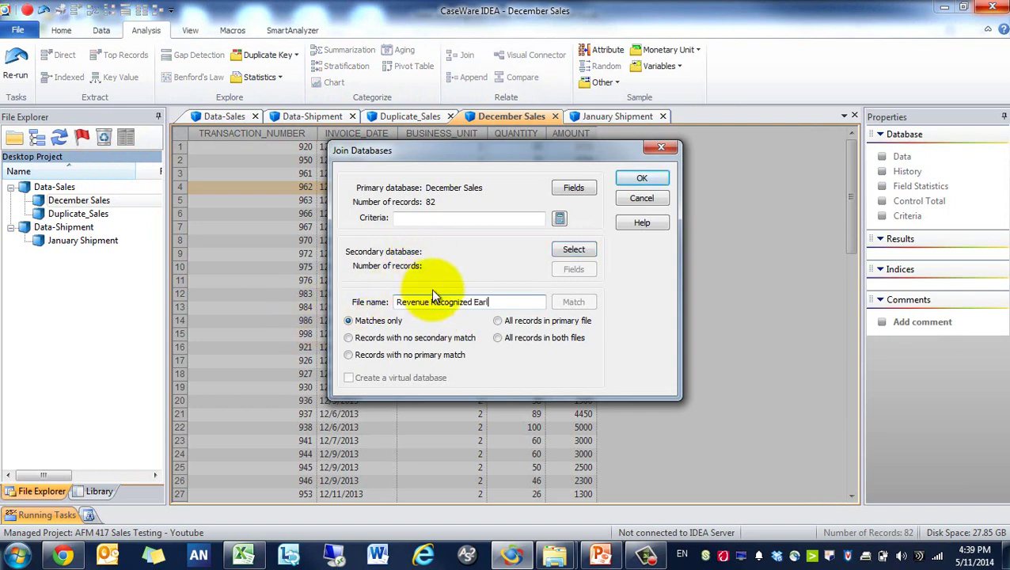
click(574, 250)
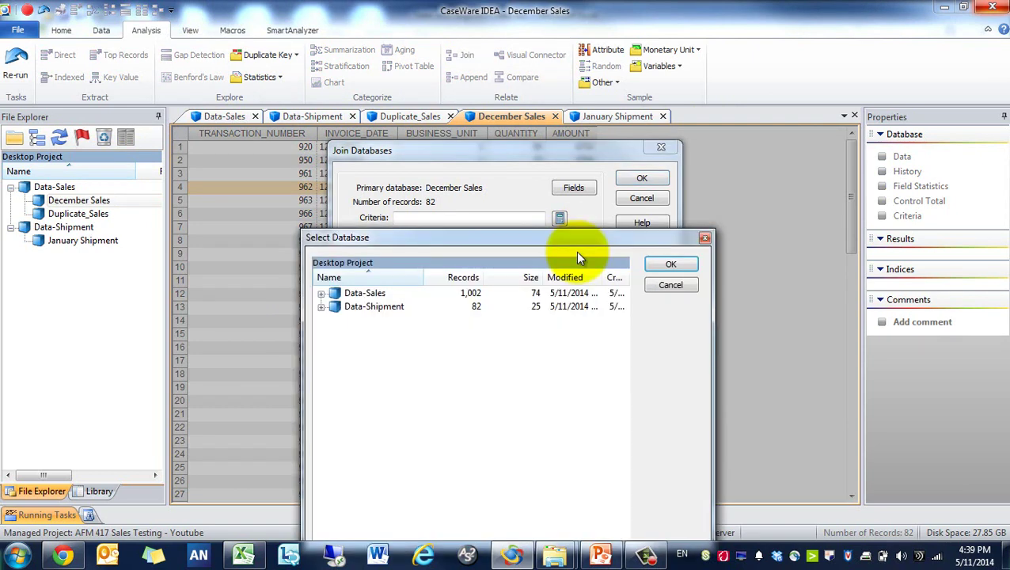
click(321, 307)
double_click(374, 320)
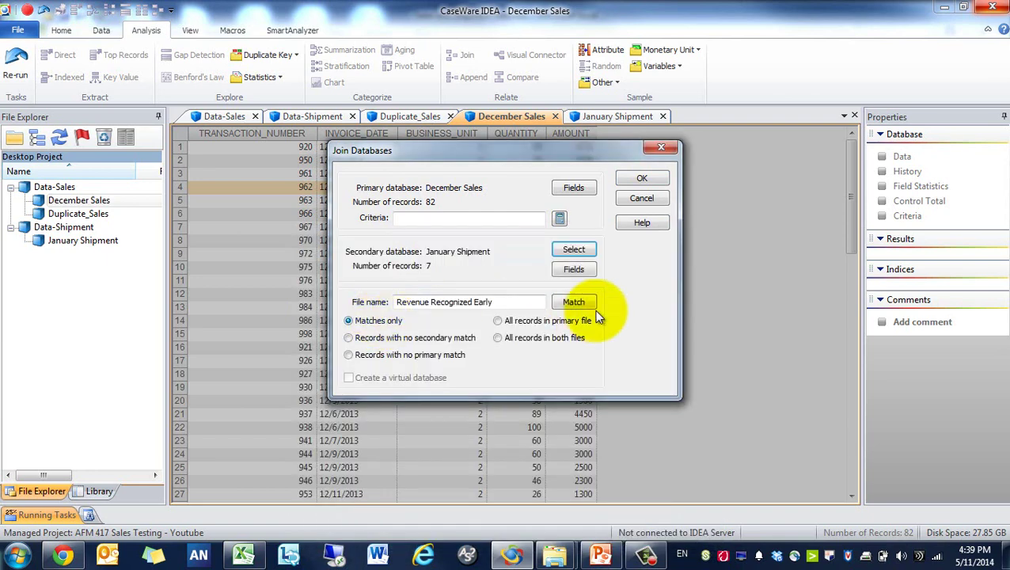
Bring in only SHIPMENT_DATE, match on TRANSACTION_NUMBER, and run the join.
click(573, 270)
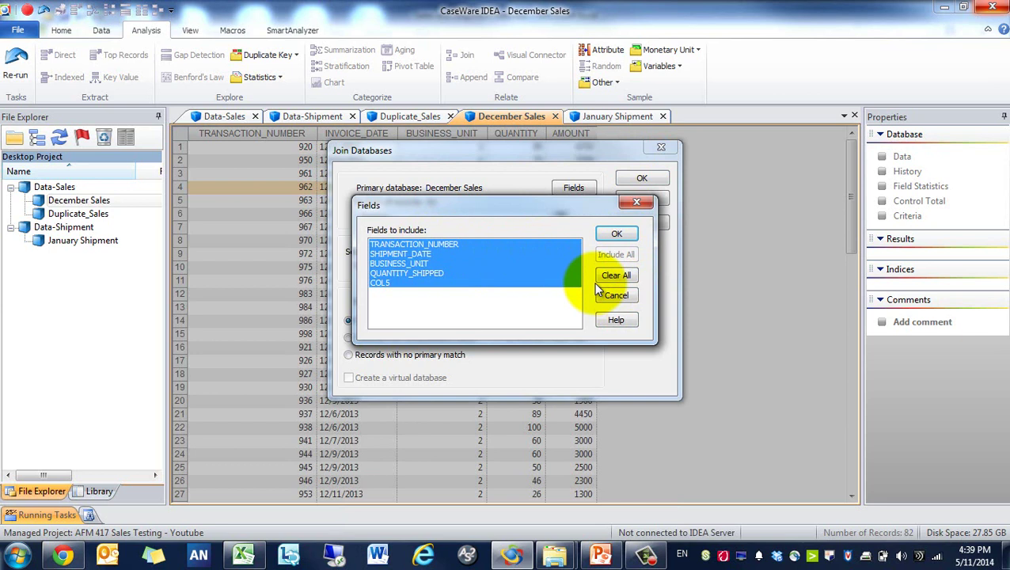
click(602, 273)
click(468, 254)
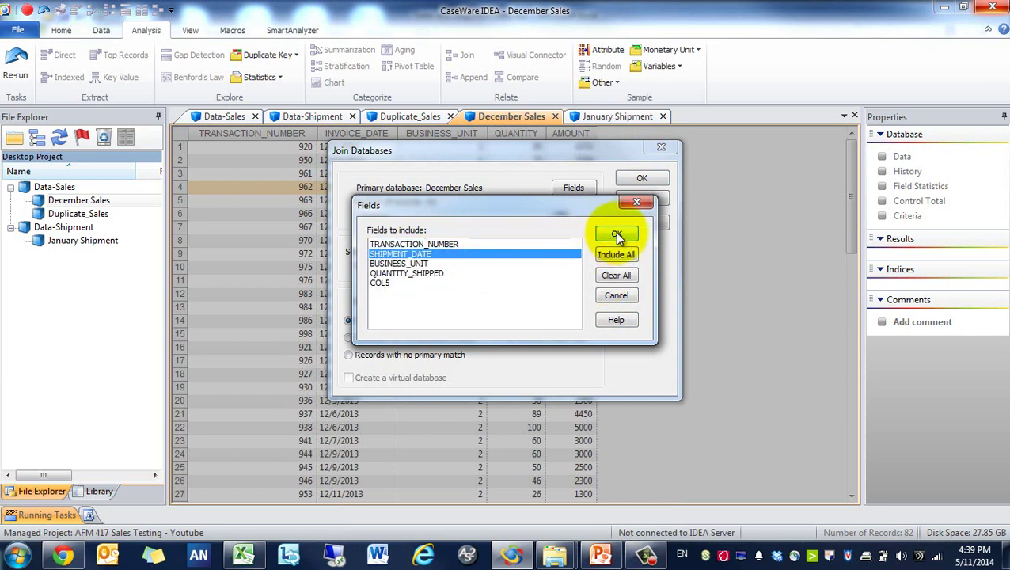
click(616, 233)
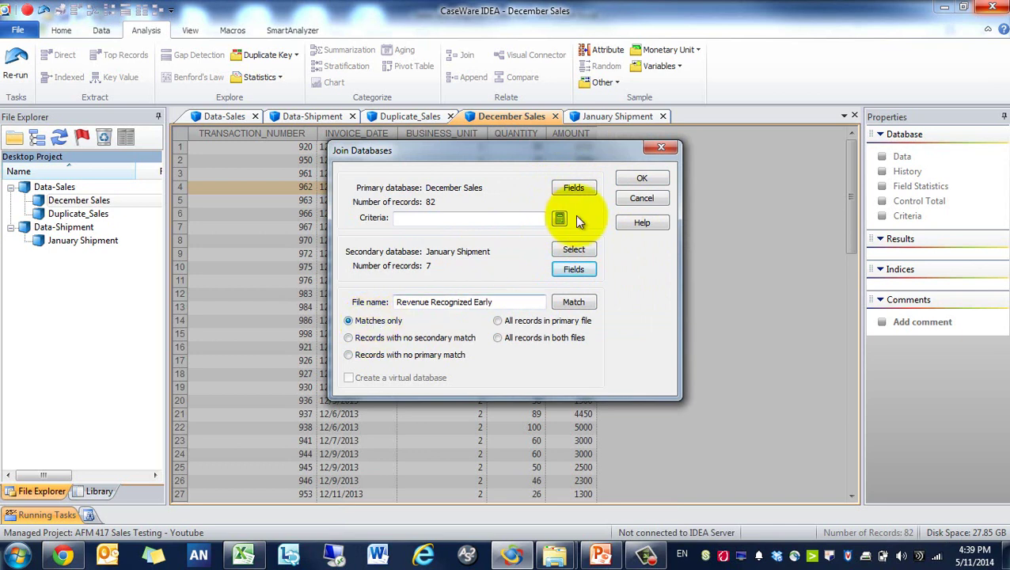
click(573, 302)
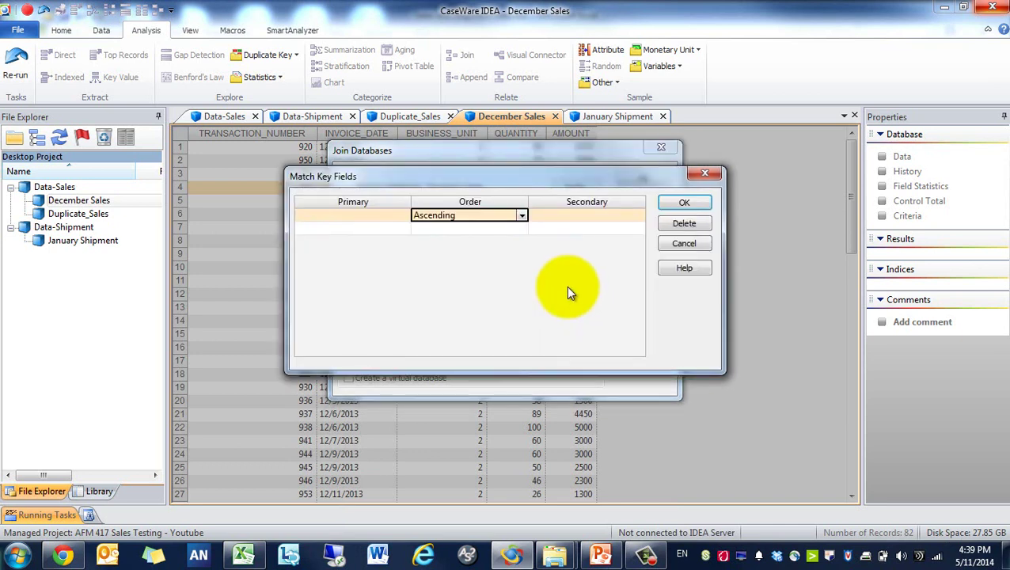
click(388, 212)
click(564, 225)
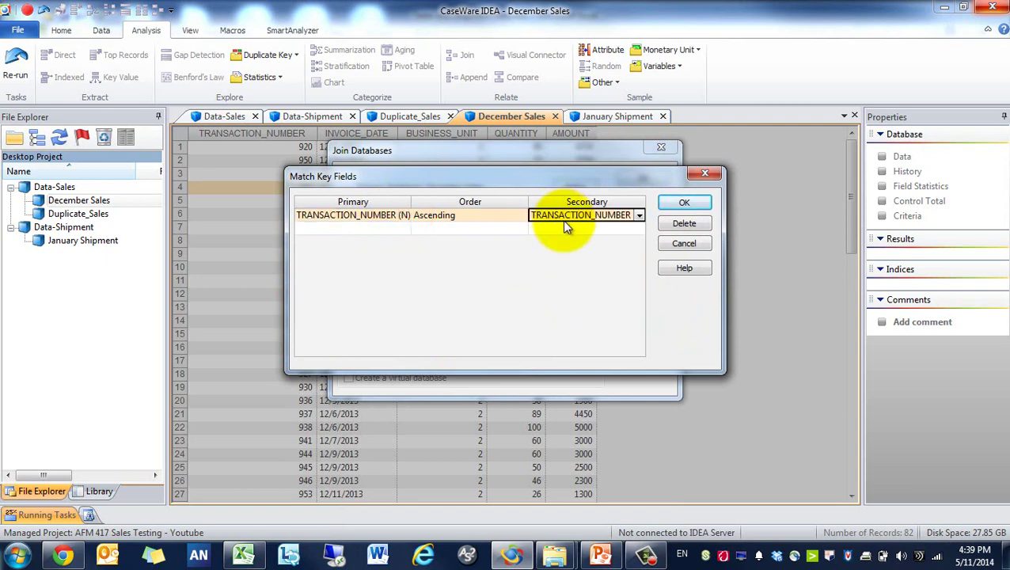
click(682, 203)
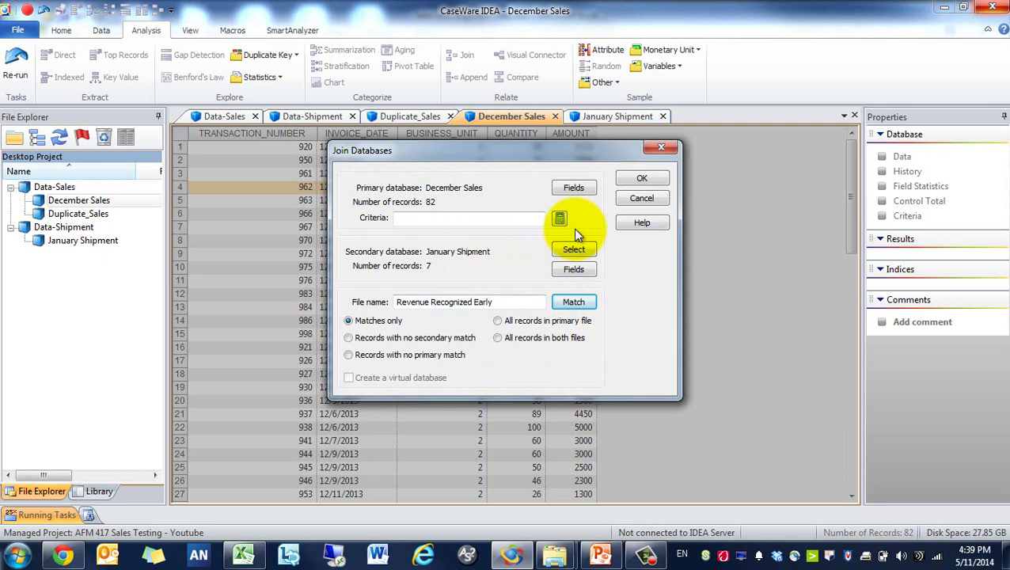
click(642, 180)
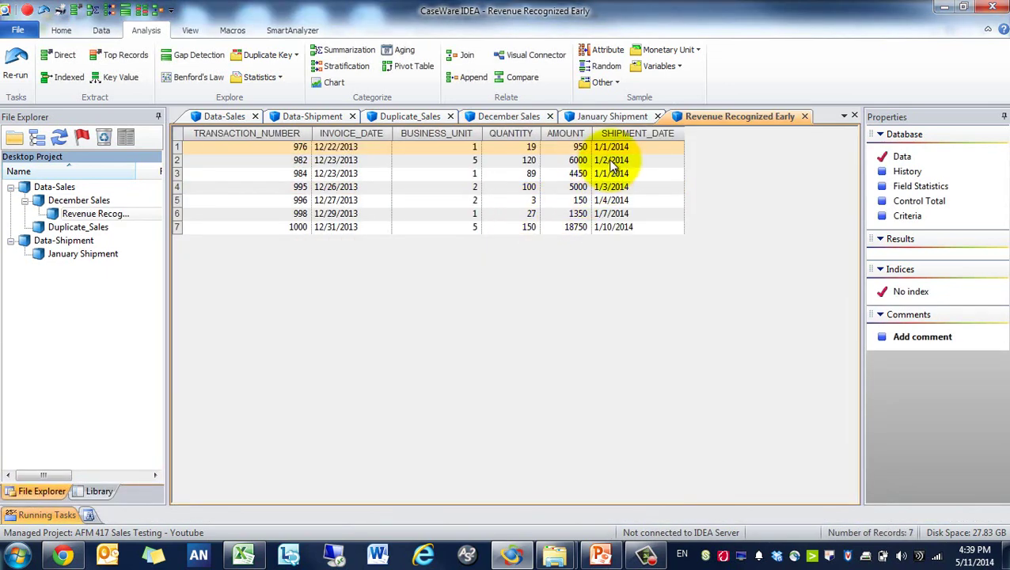
Review the invoice and shipment dates of the 7 joined records, then switch to PowerPoint.
drag(348, 148, 364, 216)
drag(624, 148, 616, 228)
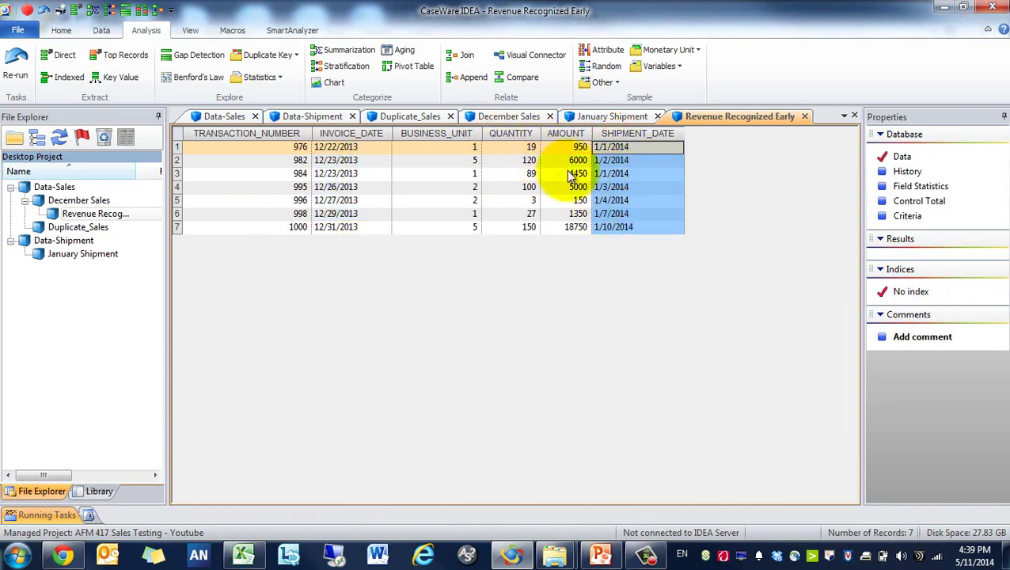
click(602, 554)
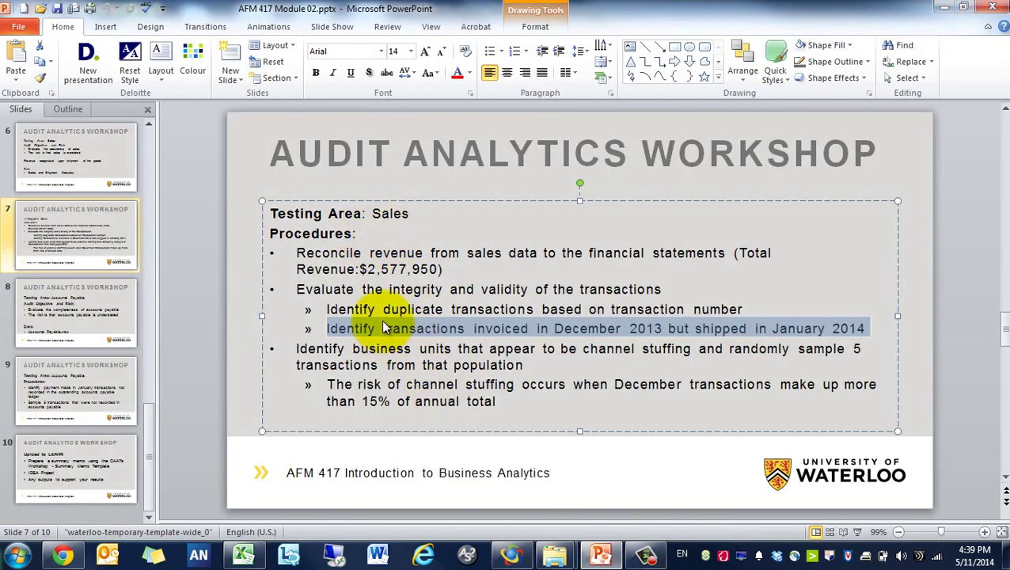
Select slide 7's 'Identify business units…' bullet in PowerPoint and return to IDEA.
triple_click(334, 349)
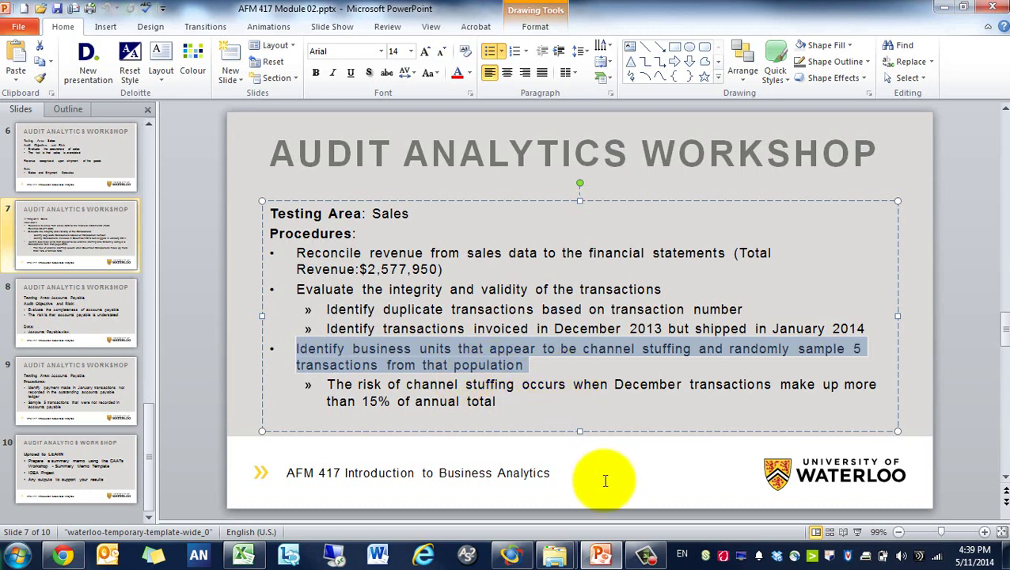
click(601, 554)
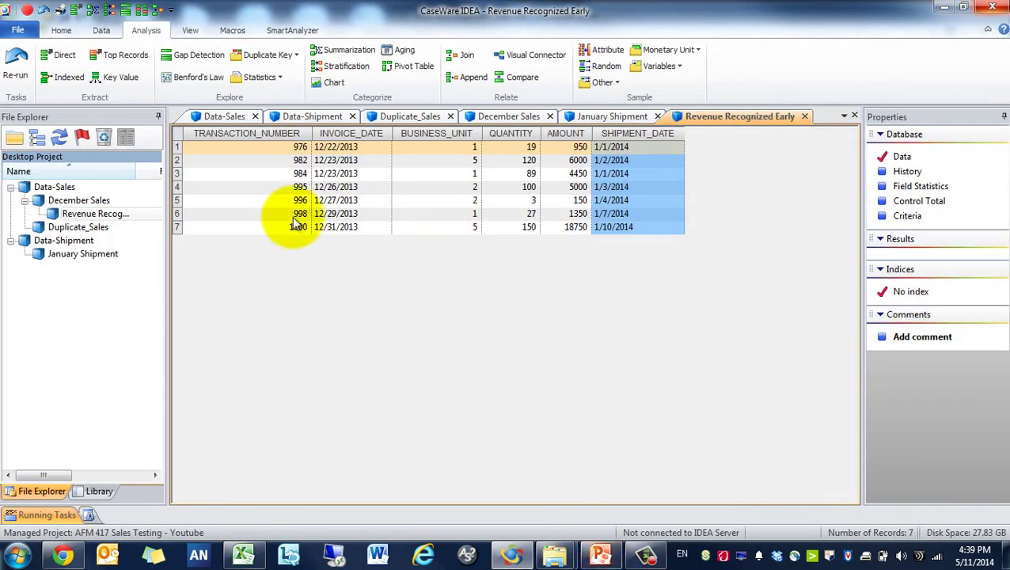
Quick-summarize Data-Sales AMOUNT by BUSINESS_UNIT into Business_Unit_Summ and review the unit totals.
double_click(55, 188)
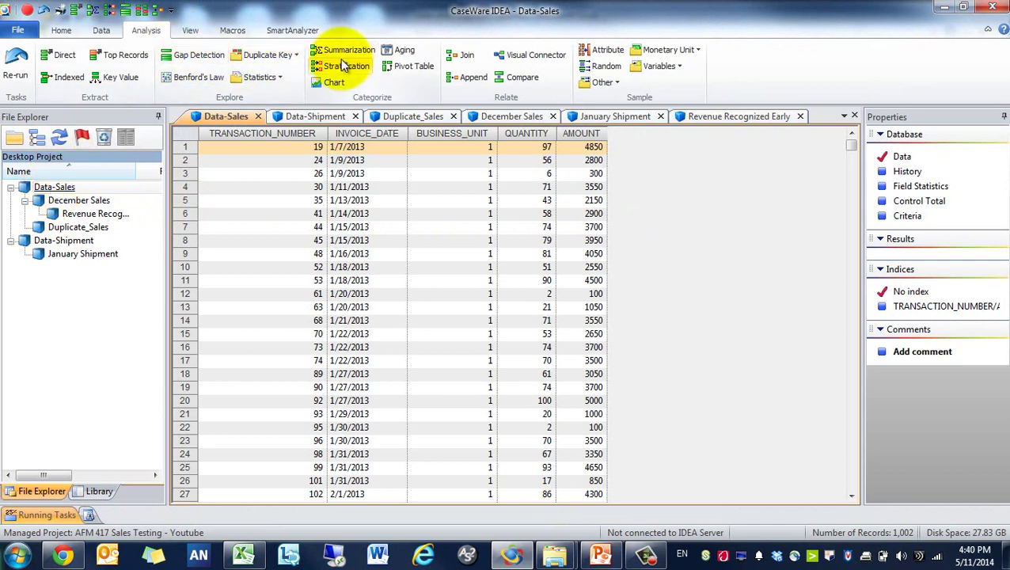
click(346, 52)
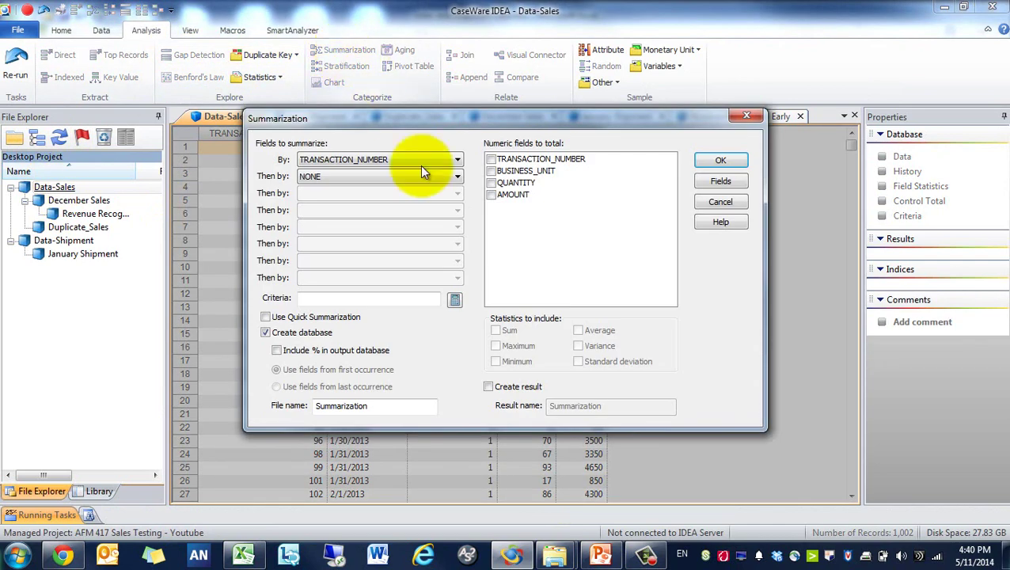
click(401, 163)
click(399, 200)
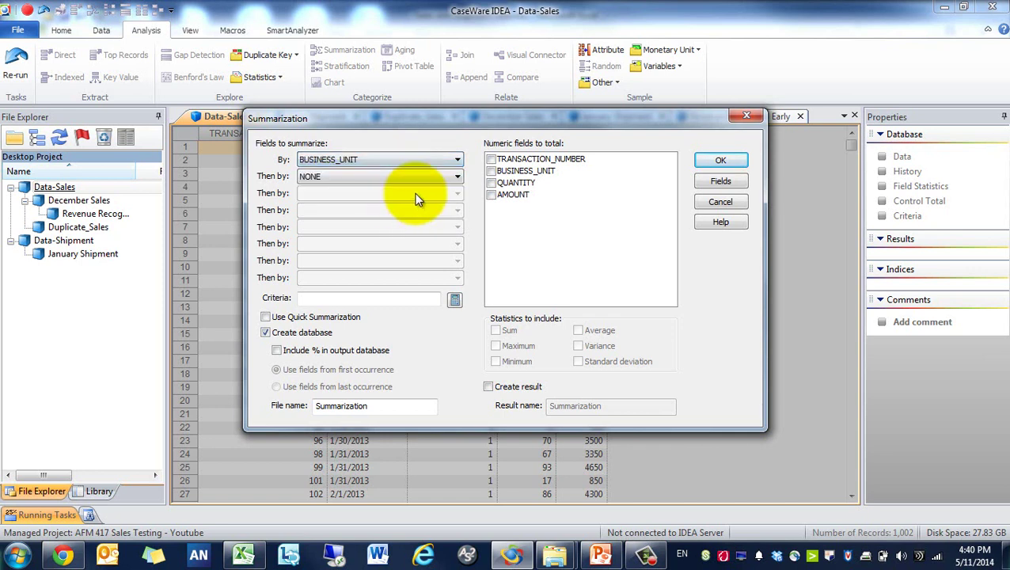
click(490, 194)
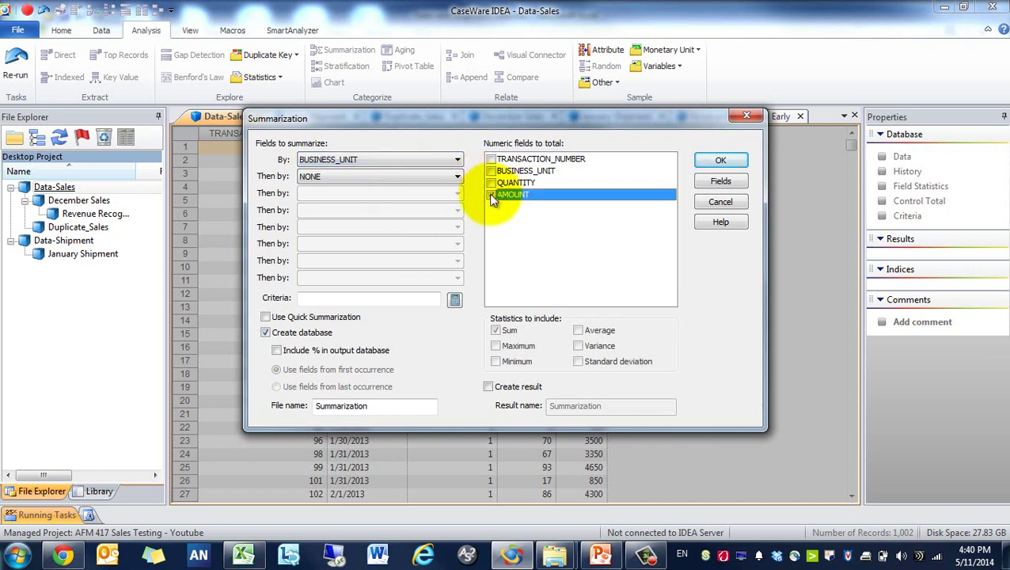
click(268, 318)
double_click(380, 405)
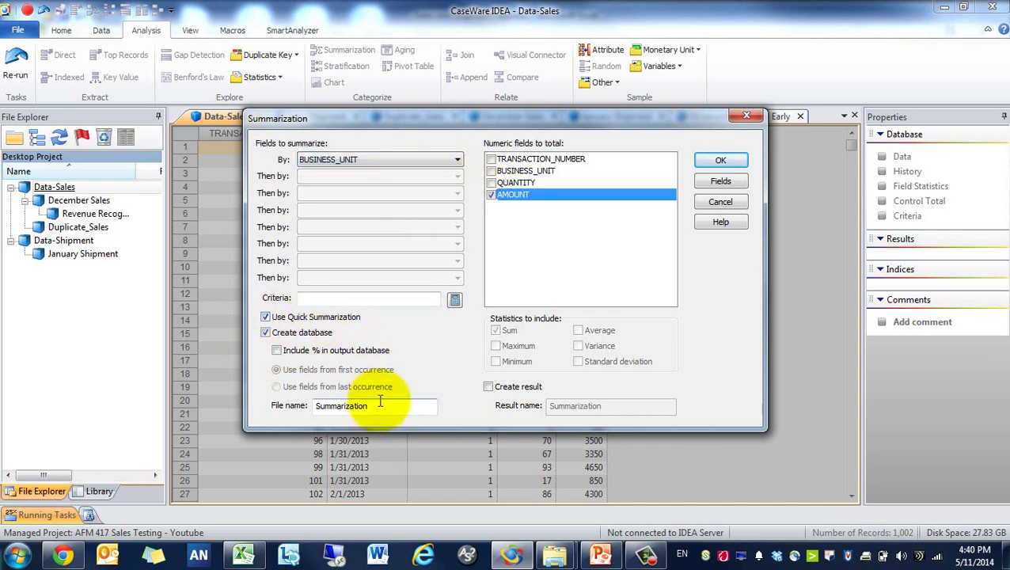
text(Business_Unit_)
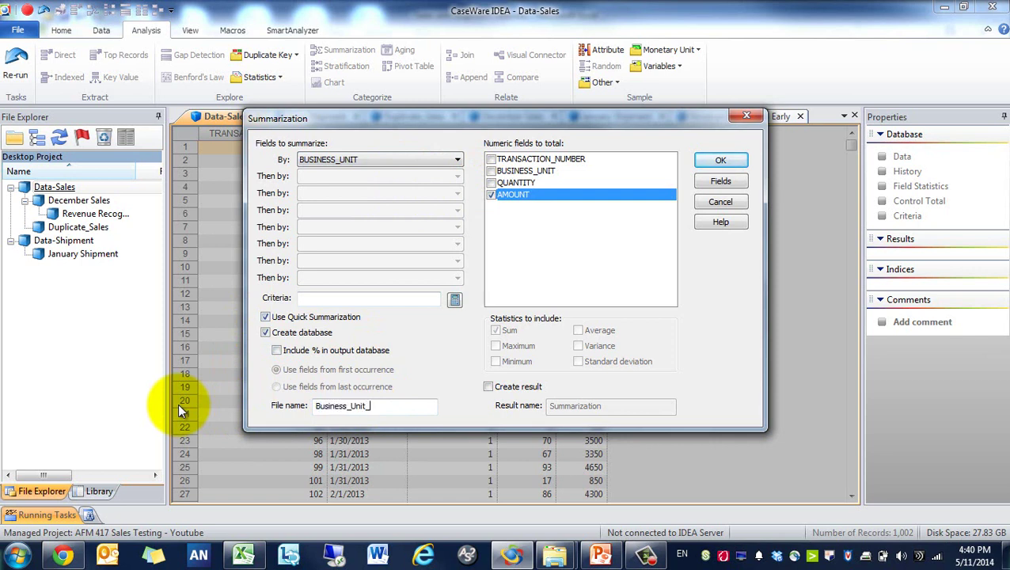
text(Summ)
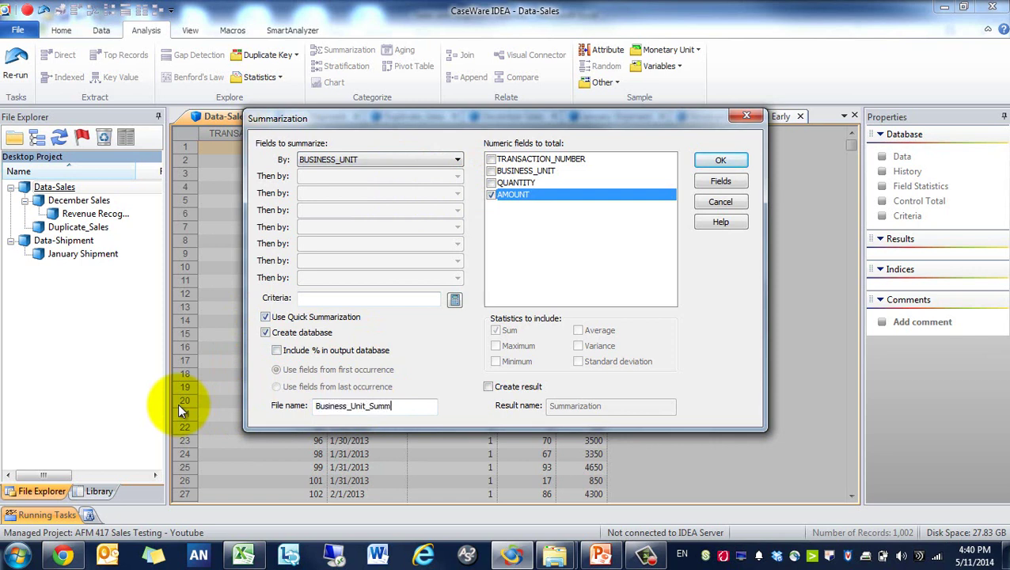
click(717, 161)
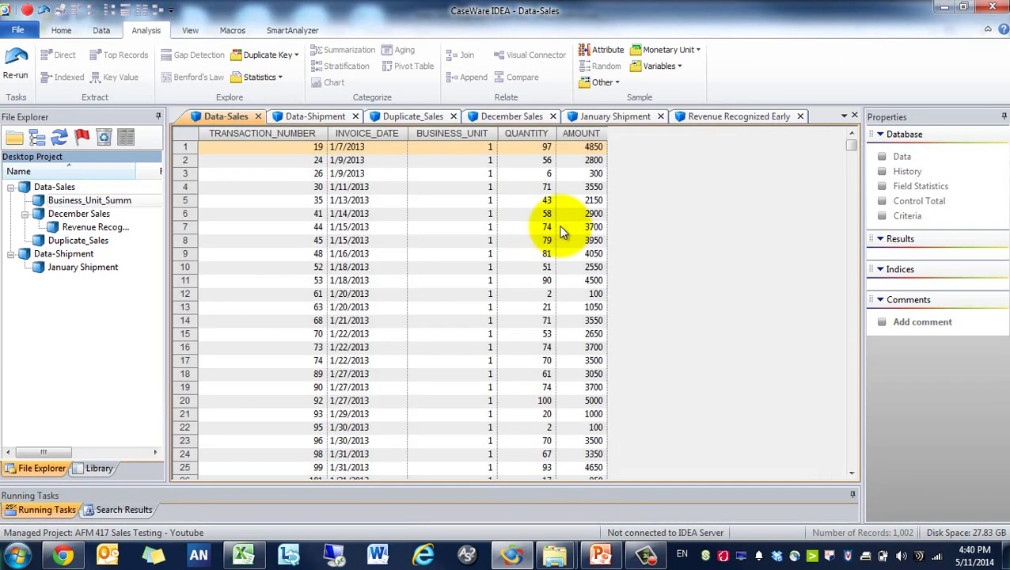
drag(372, 149, 365, 202)
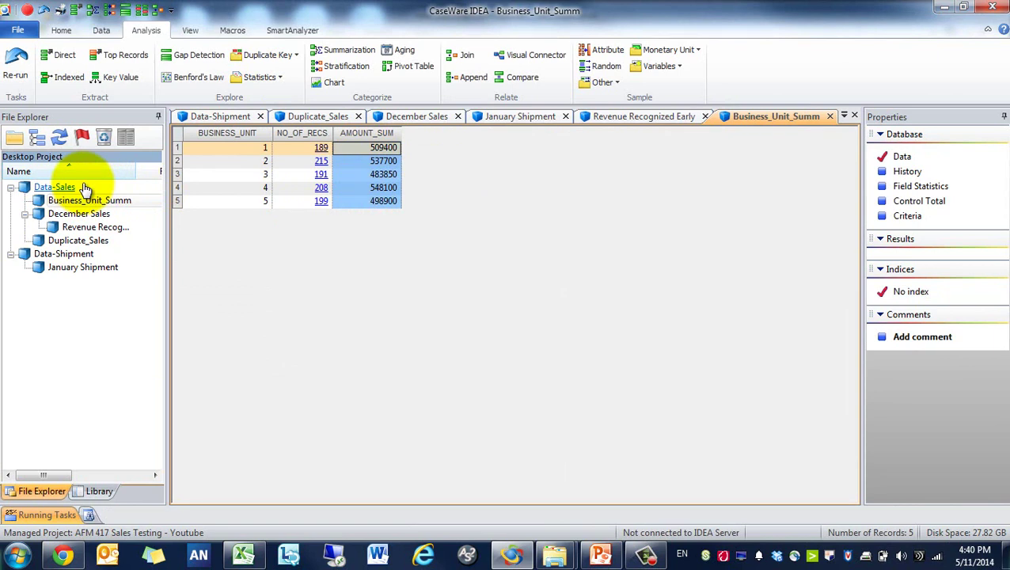
Reopen Data-Sales and start, then abandon, a summarization grouped by BUSINESS_UNIT.
double_click(57, 187)
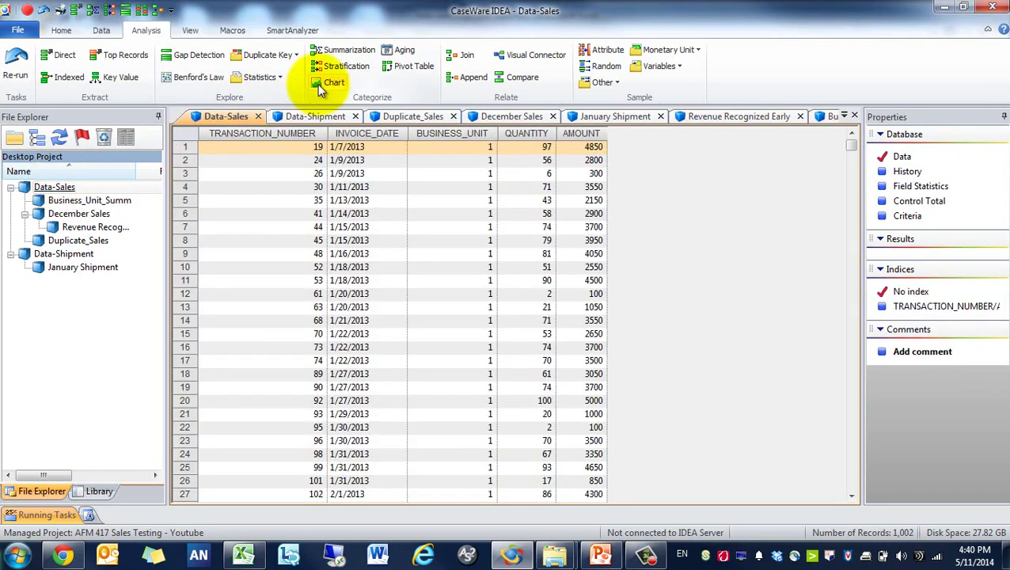
click(321, 50)
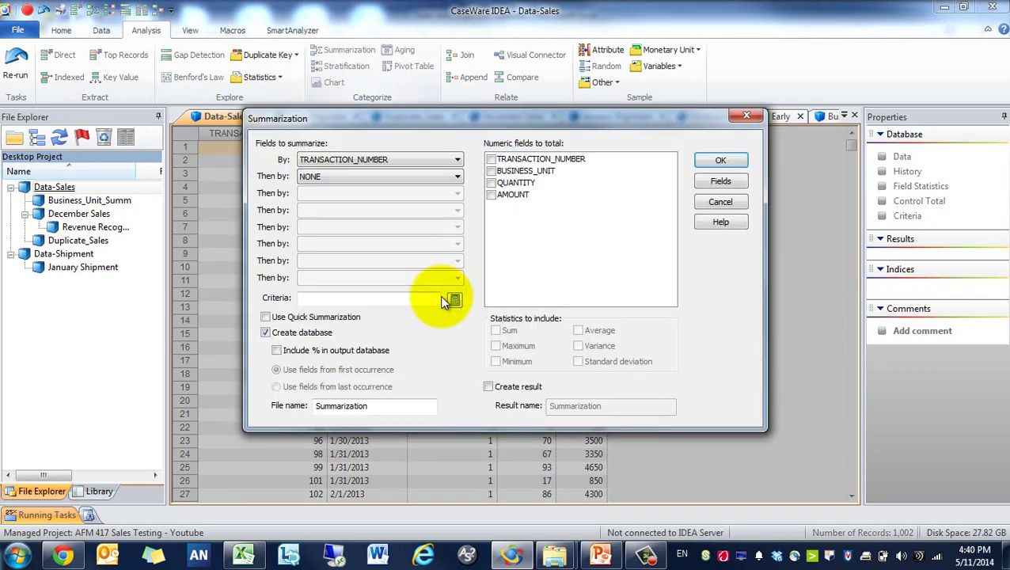
click(370, 161)
click(370, 183)
click(355, 176)
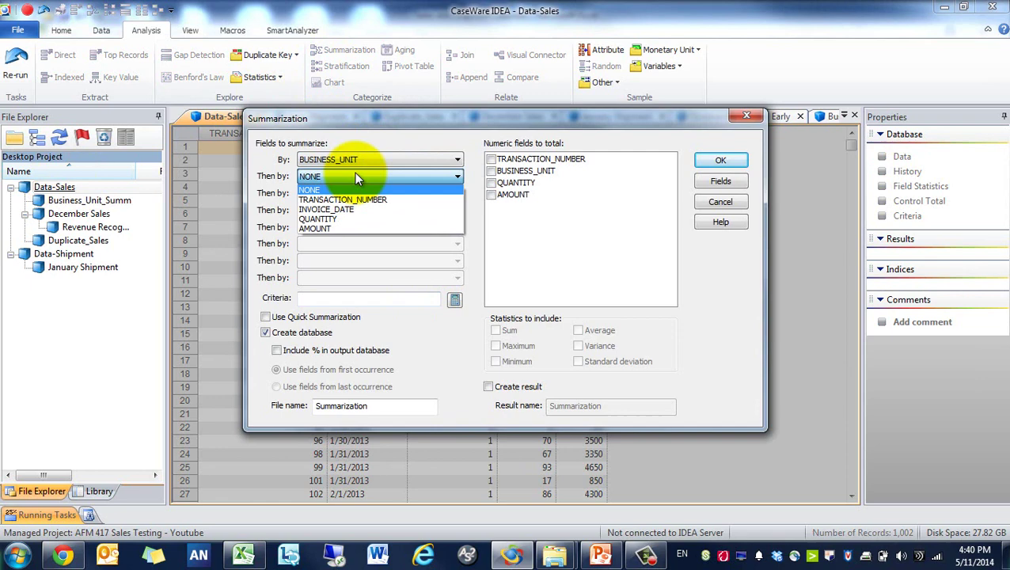
click(743, 119)
click(742, 119)
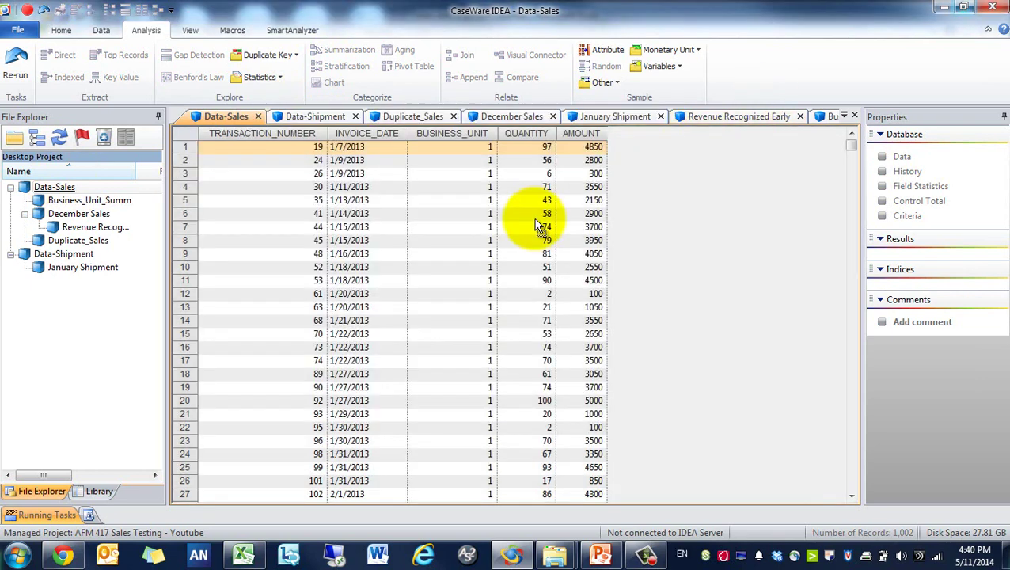
click(528, 214)
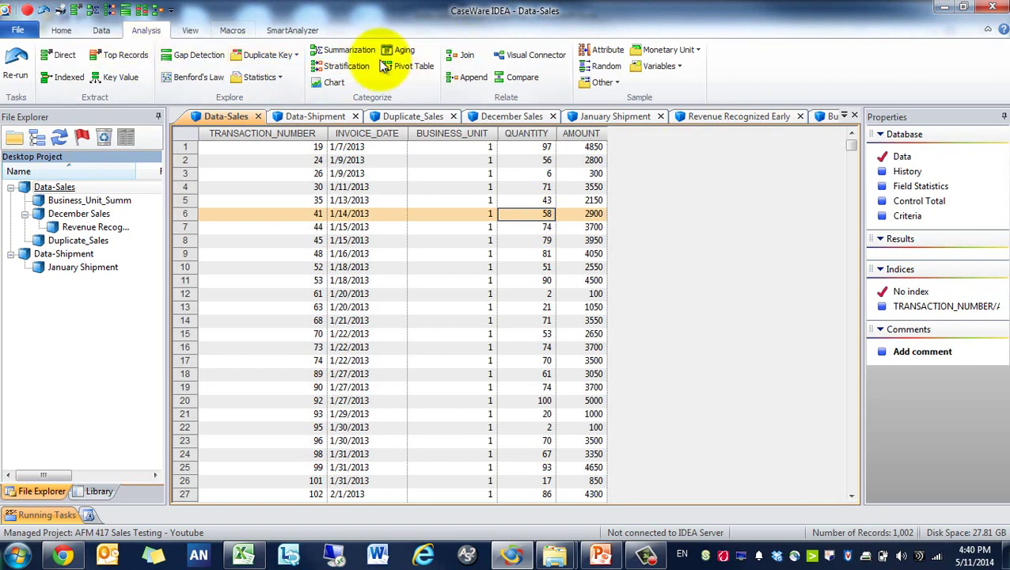
click(101, 30)
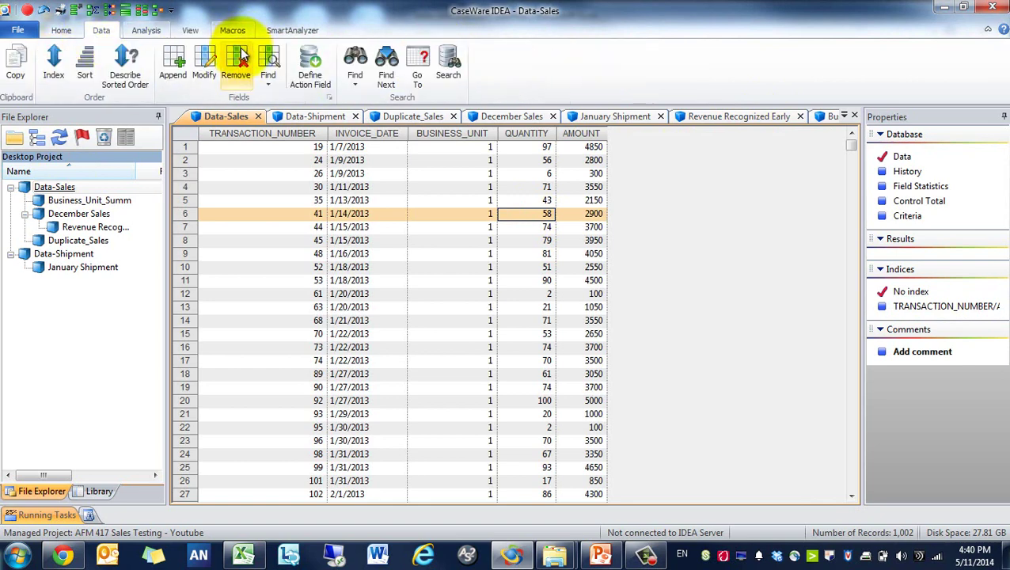
click(172, 63)
text(MONTH)
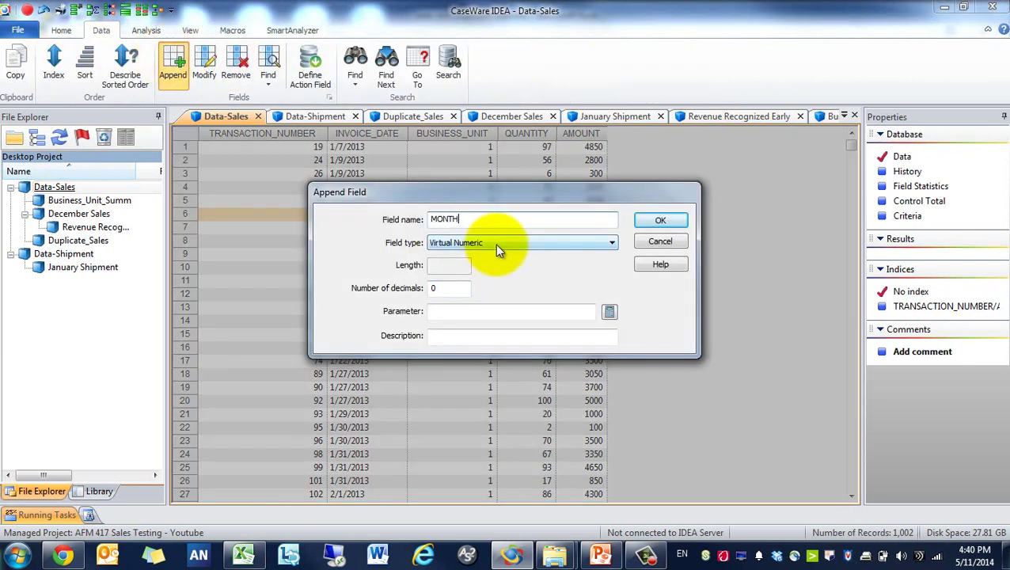
click(609, 313)
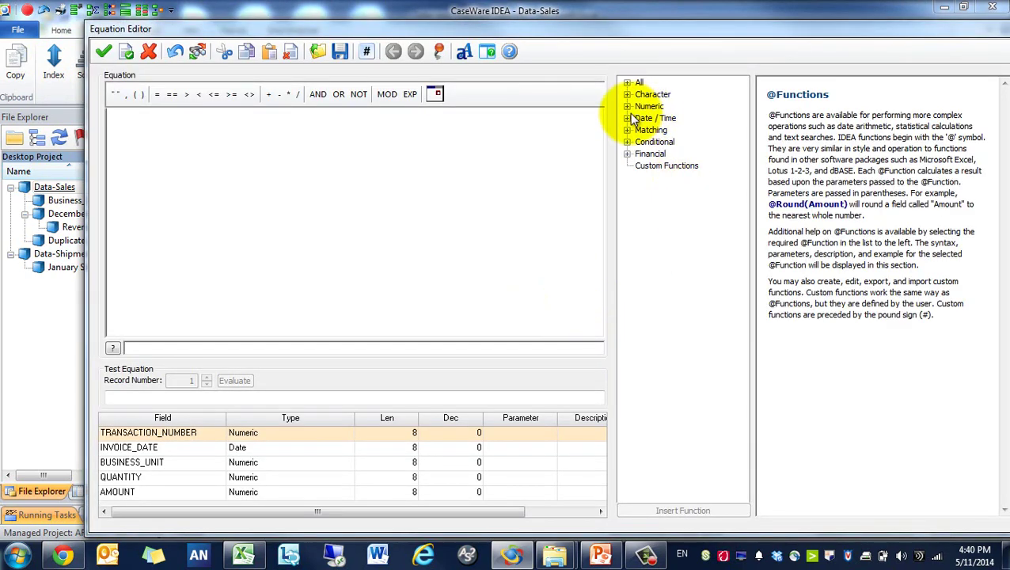
click(627, 118)
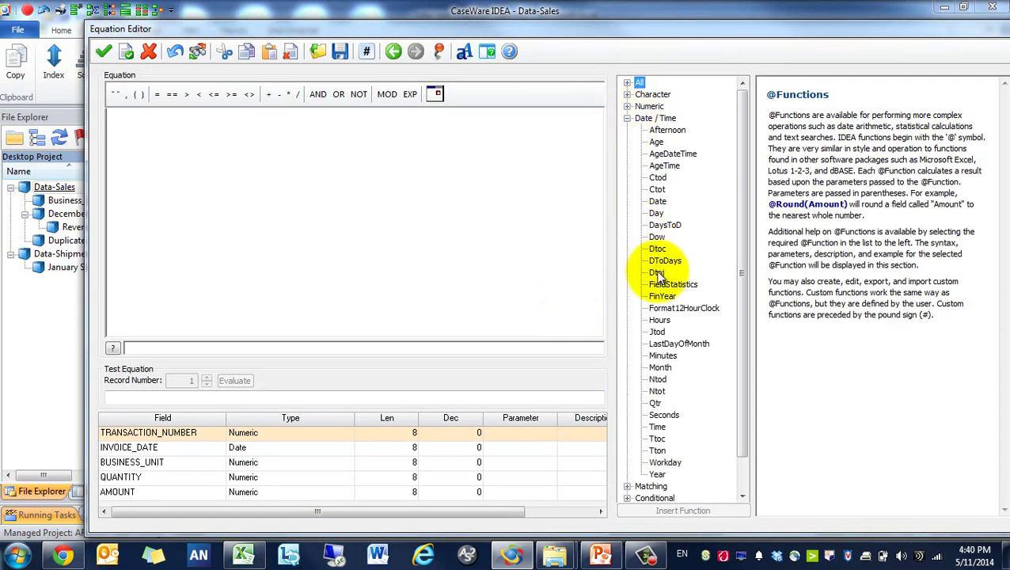
click(660, 368)
double_click(661, 367)
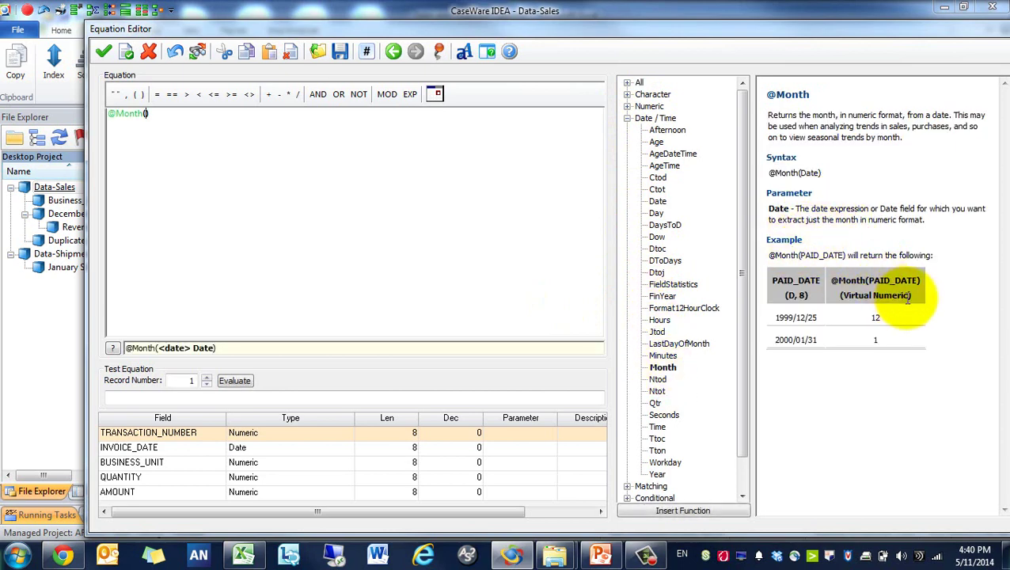
drag(917, 296, 834, 294)
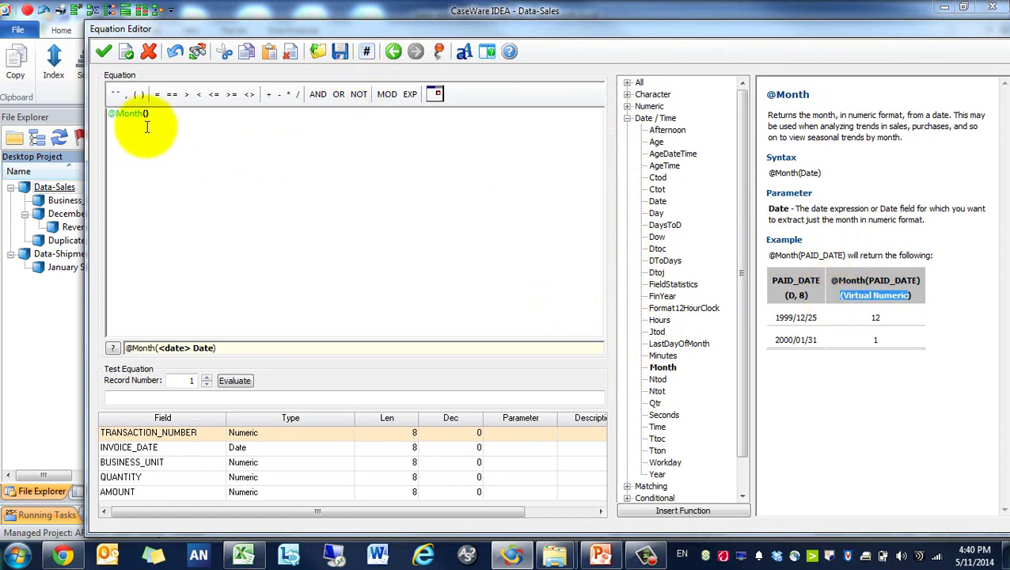
double_click(156, 446)
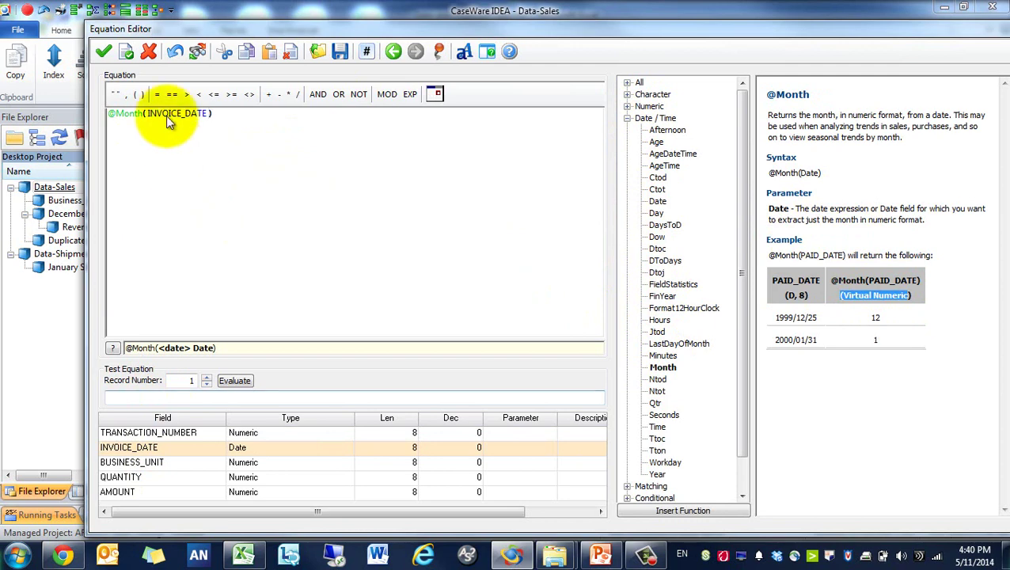
click(104, 53)
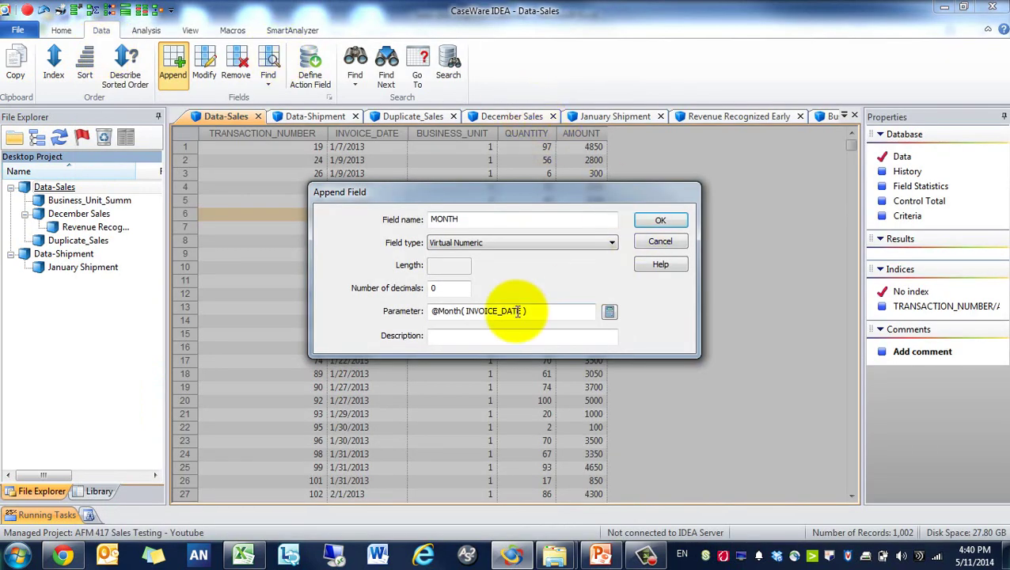
click(654, 220)
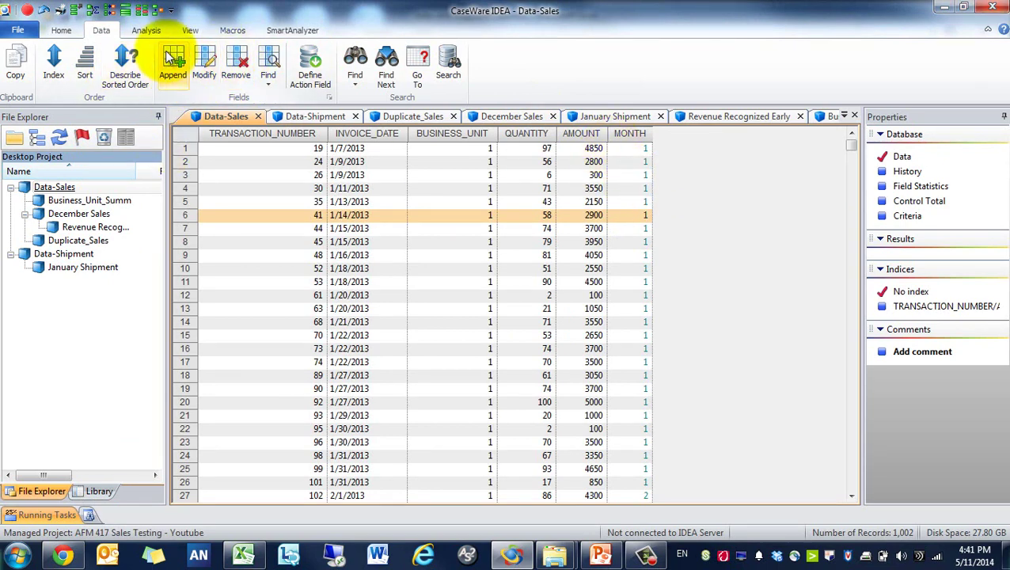
Summarize AMOUNT by BUSINESS_UNIT then MONTH into a file named BU_Month_Summ.
click(146, 30)
click(346, 52)
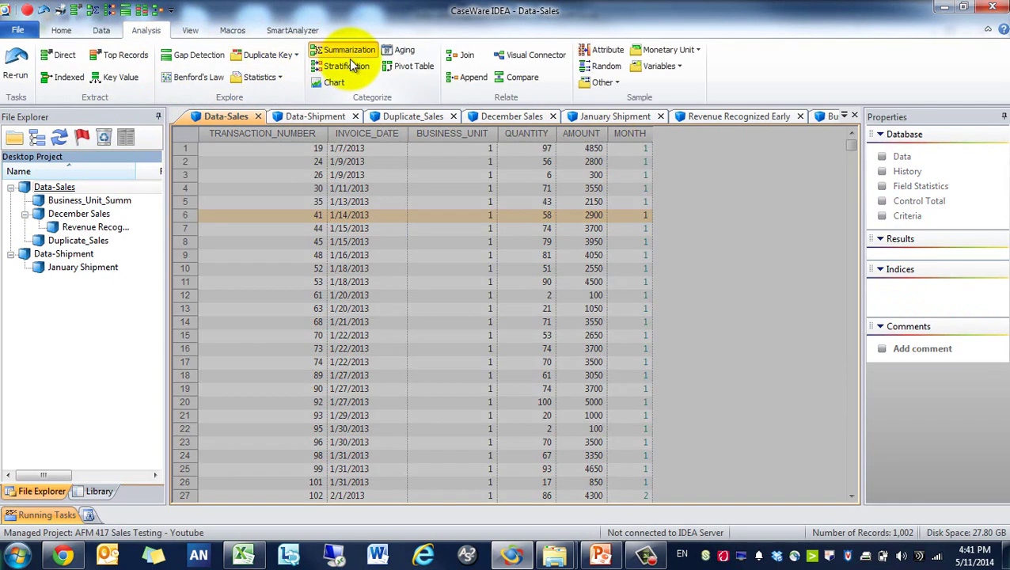
click(421, 163)
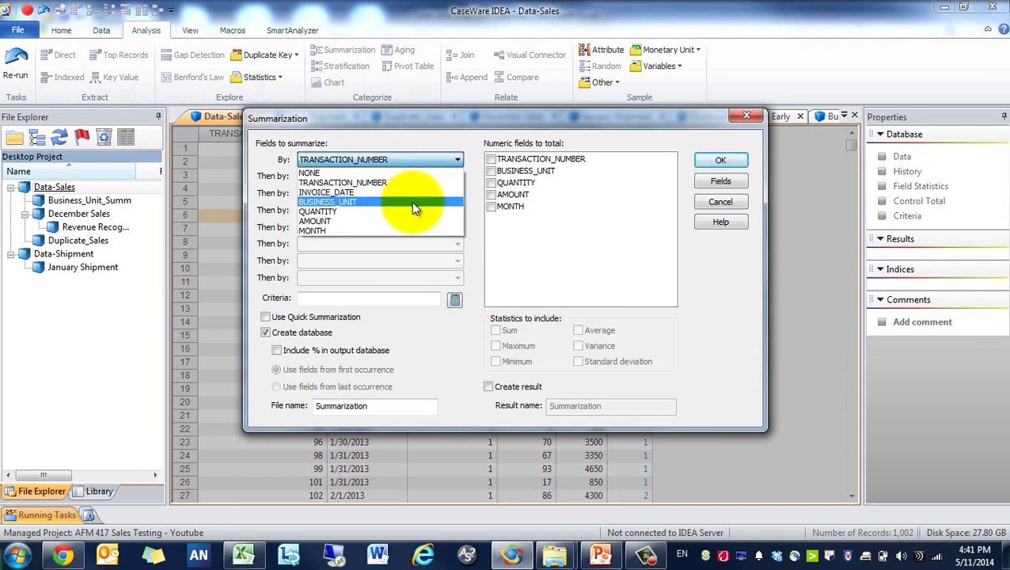
click(411, 202)
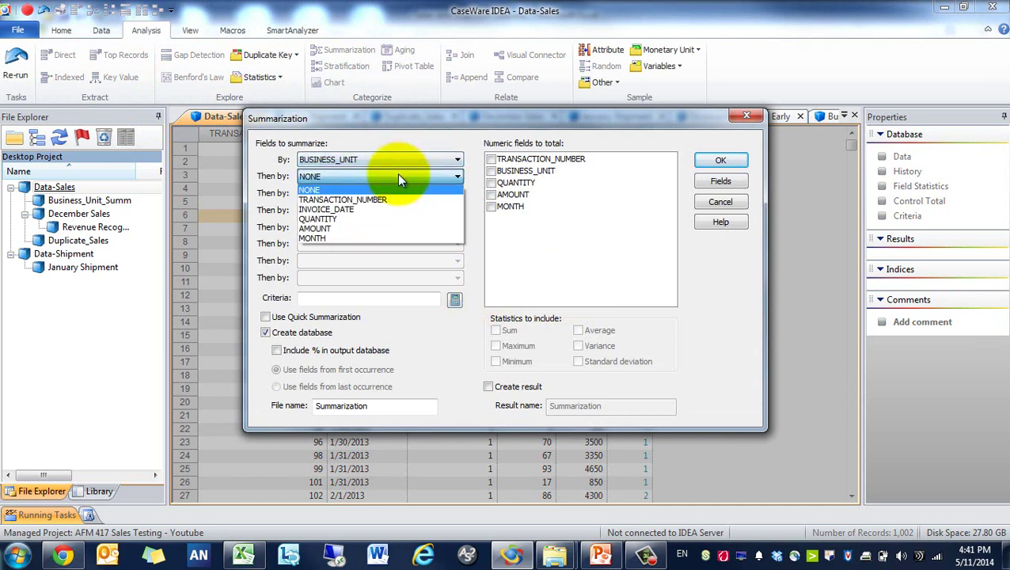
click(394, 238)
click(490, 194)
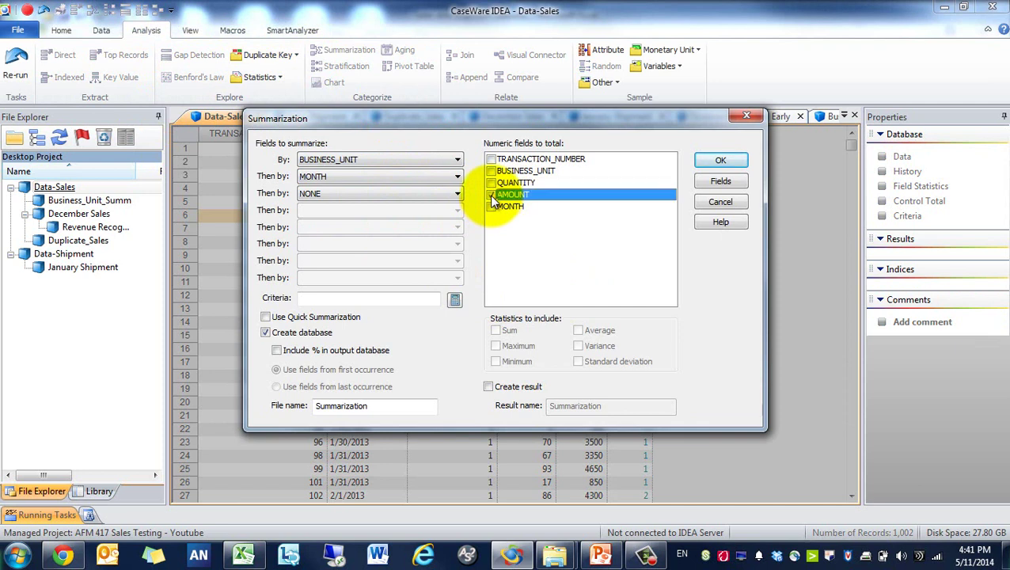
double_click(352, 406)
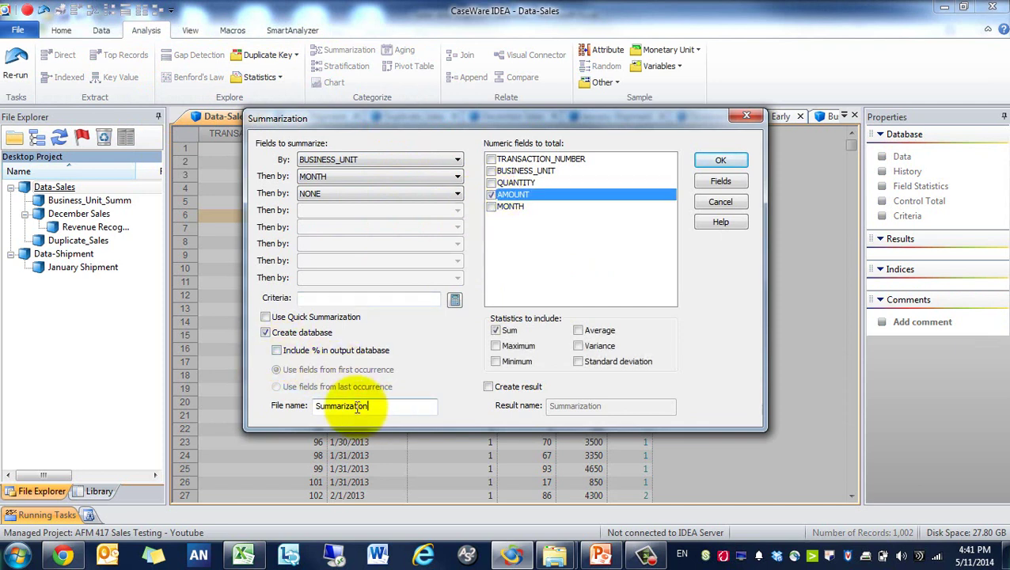
text(Bus)
key(BackSpace)
key(BackSpace)
text(U_Month_S)
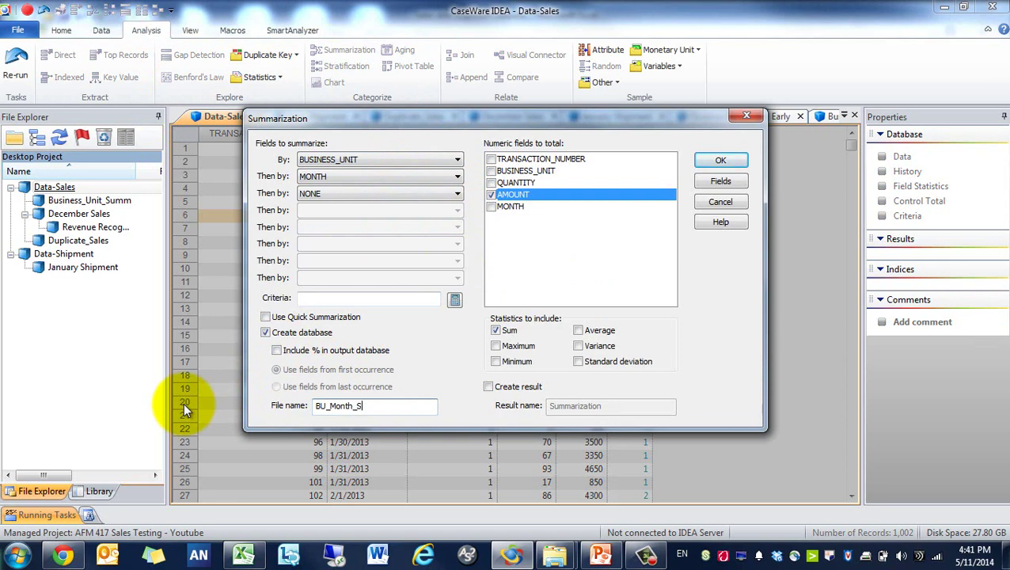
text(umm)
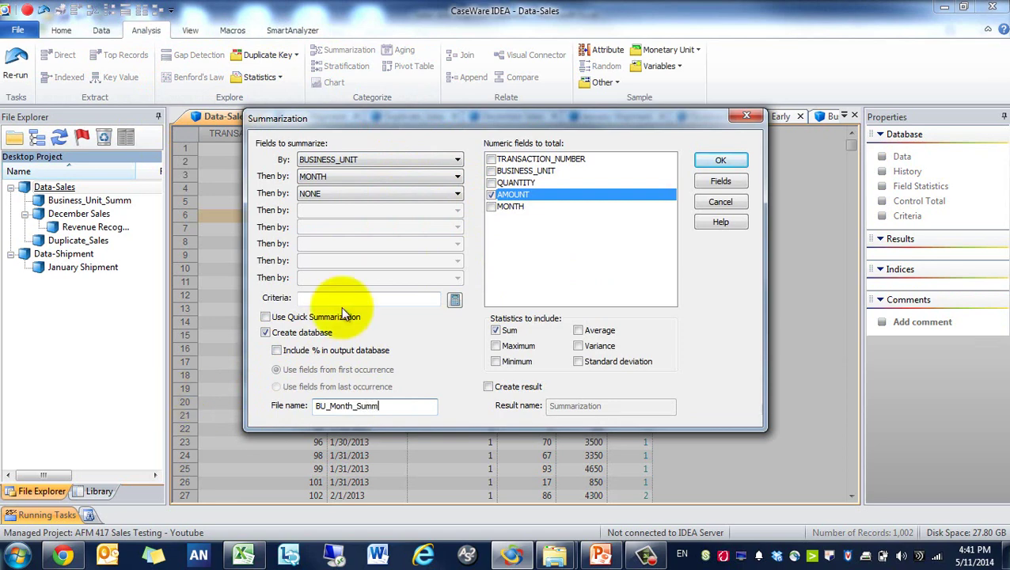
click(711, 164)
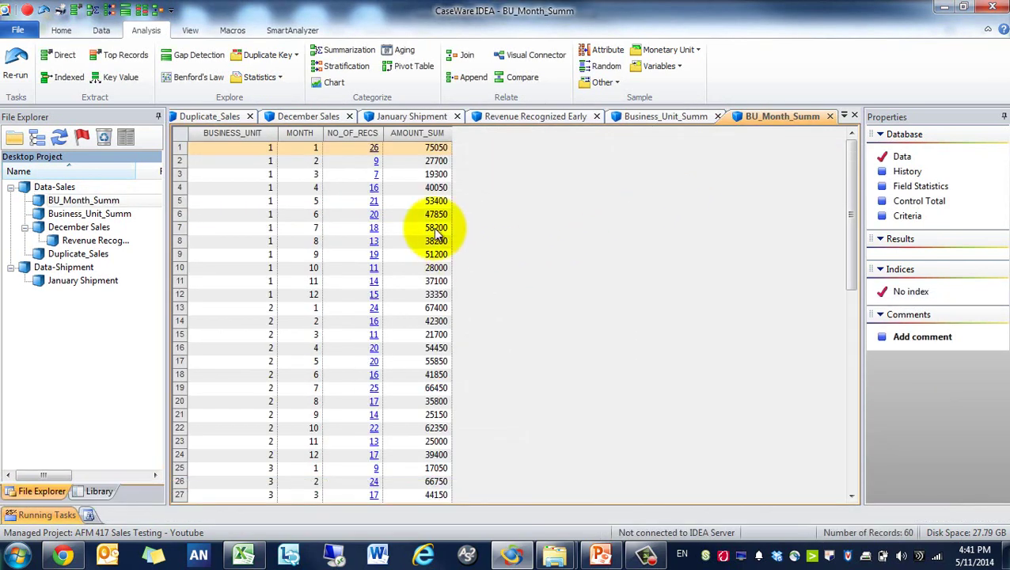
Review the BU_Month_Summ AMOUNT_SUM totals, such as month 1's 75050.
drag(261, 149, 428, 313)
click(413, 150)
click(429, 254)
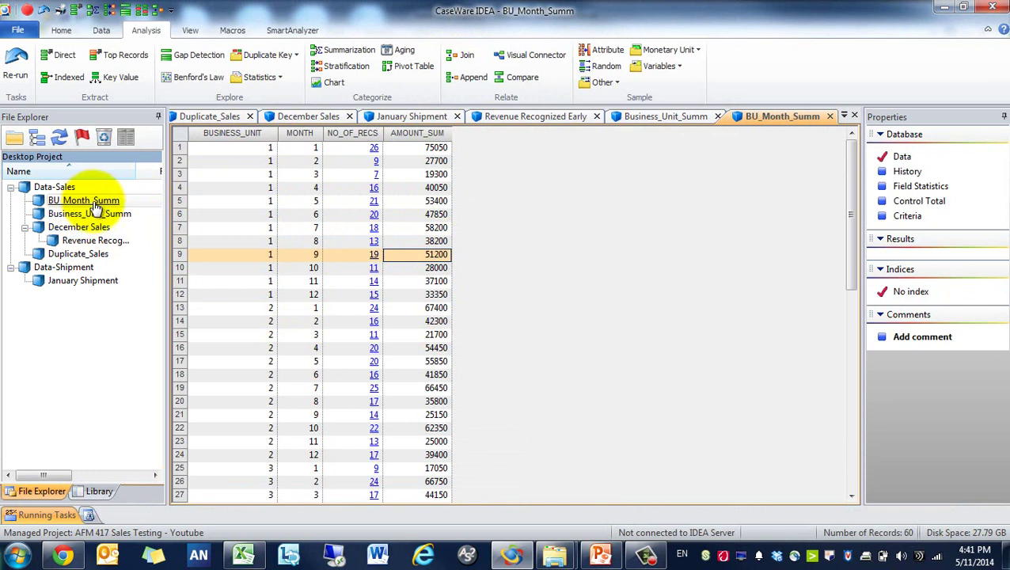
click(443, 150)
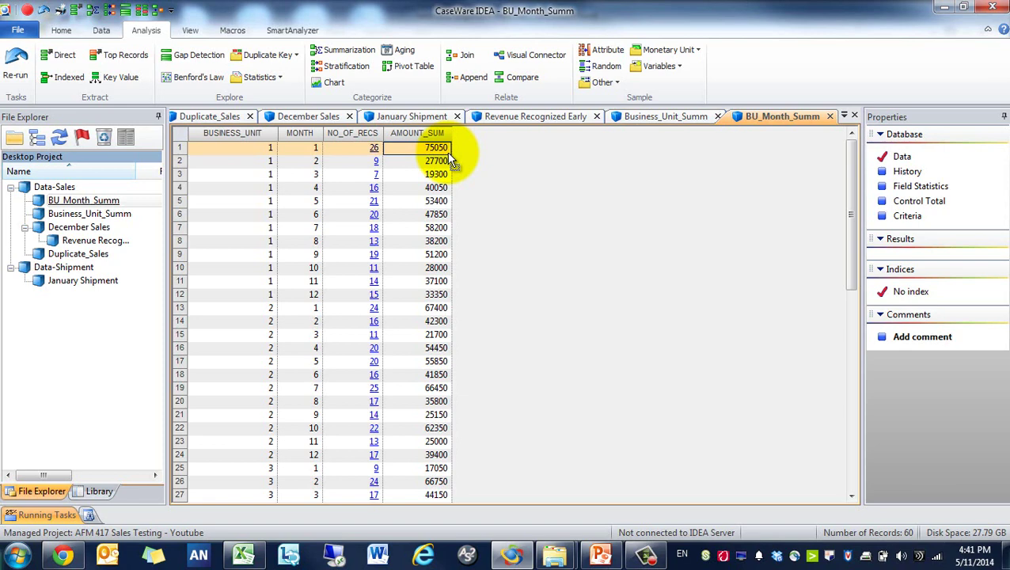
Start a join of BU_Month_Summ with Business_Unit_Summ as the secondary database.
click(464, 56)
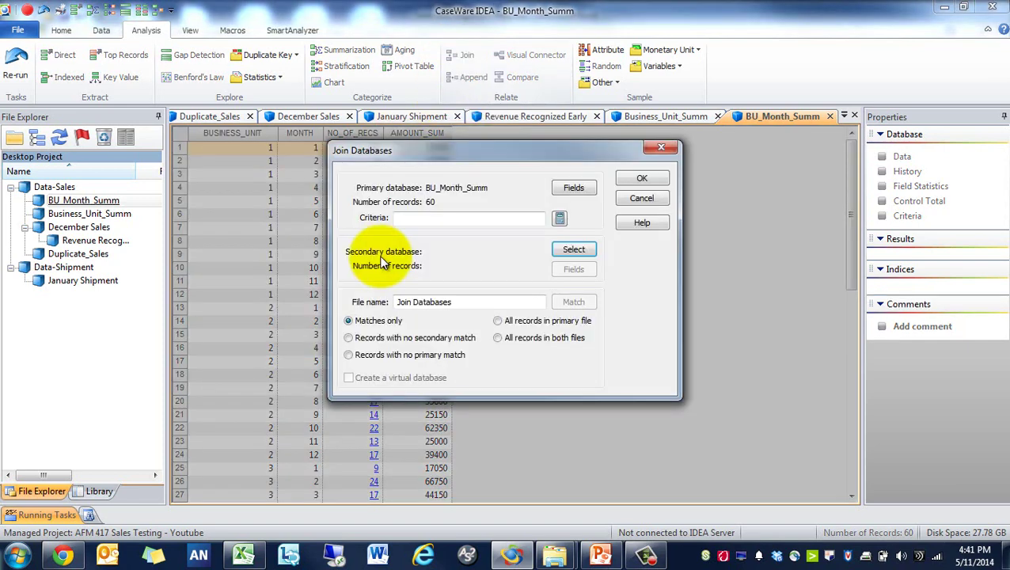
click(573, 249)
double_click(334, 293)
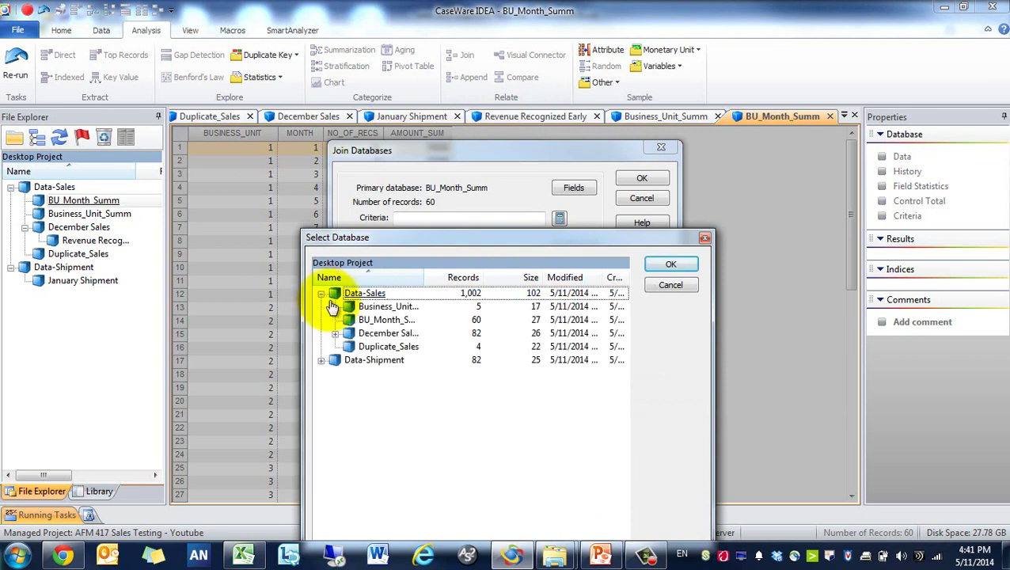
double_click(372, 321)
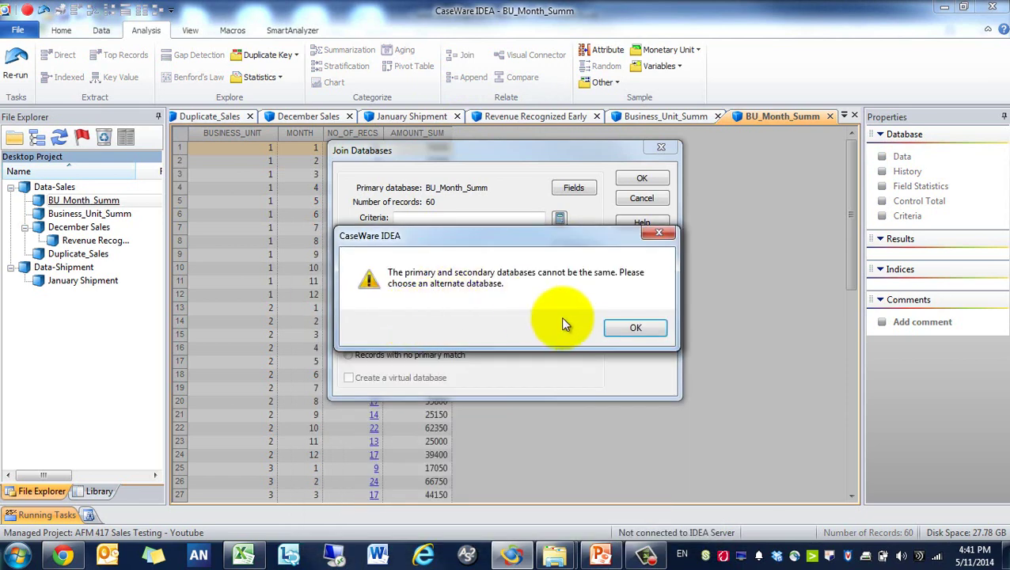
click(634, 327)
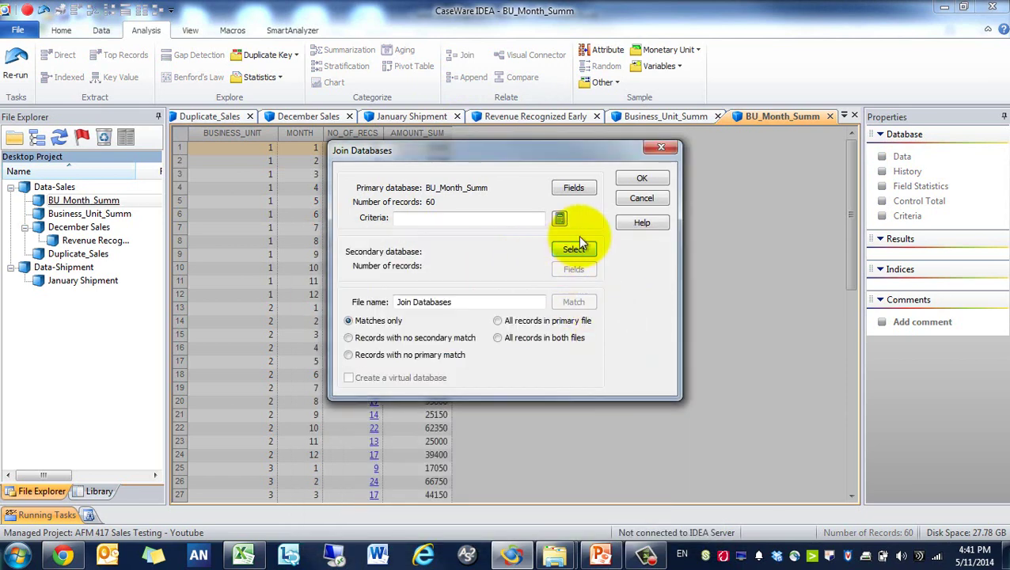
click(578, 246)
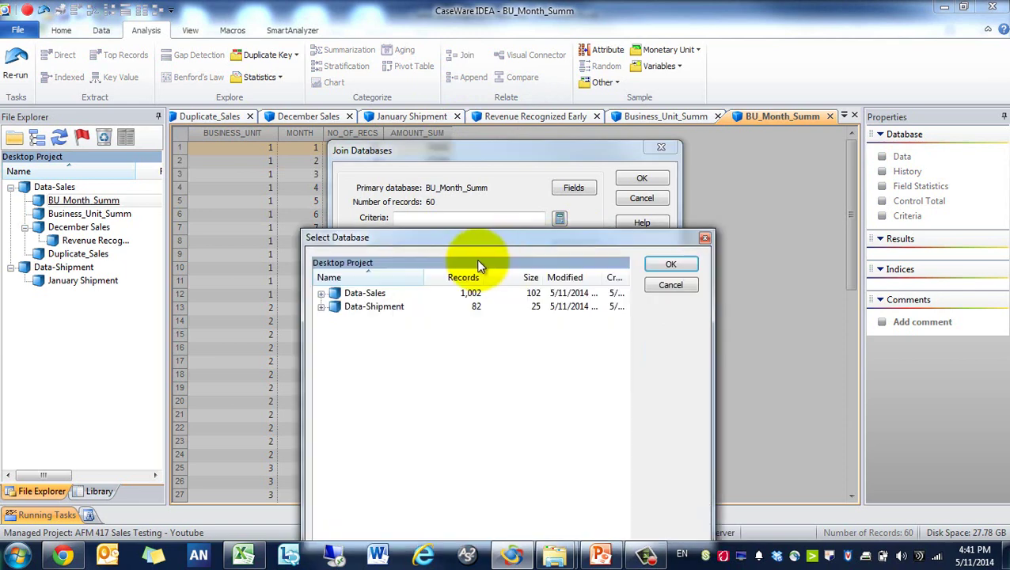
click(321, 296)
double_click(372, 307)
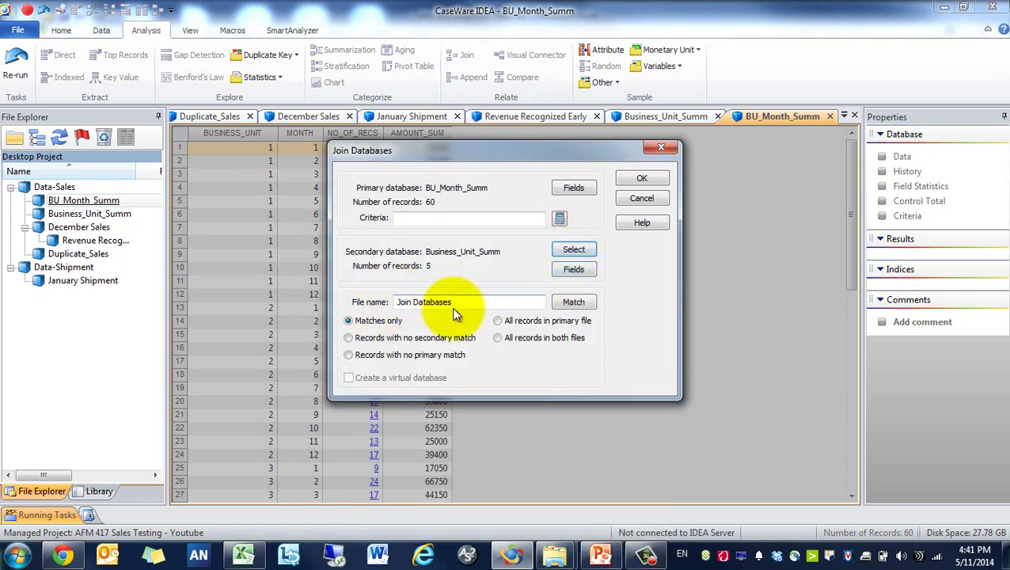
Name the output BU_Month_Total, keep all primary records, and bring in only AMOUNT_SUM.
drag(459, 302, 224, 276)
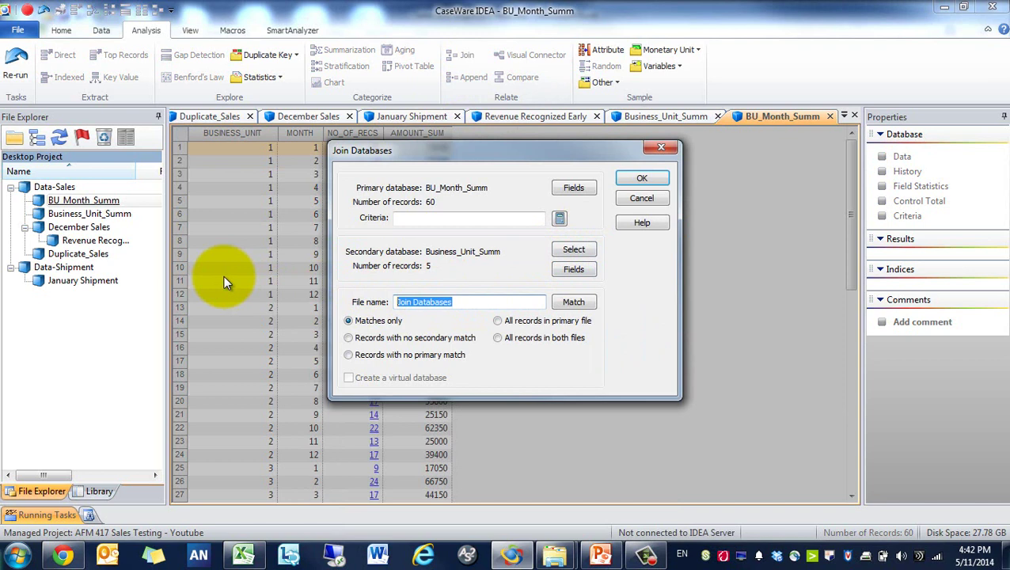
text(BU_Month)
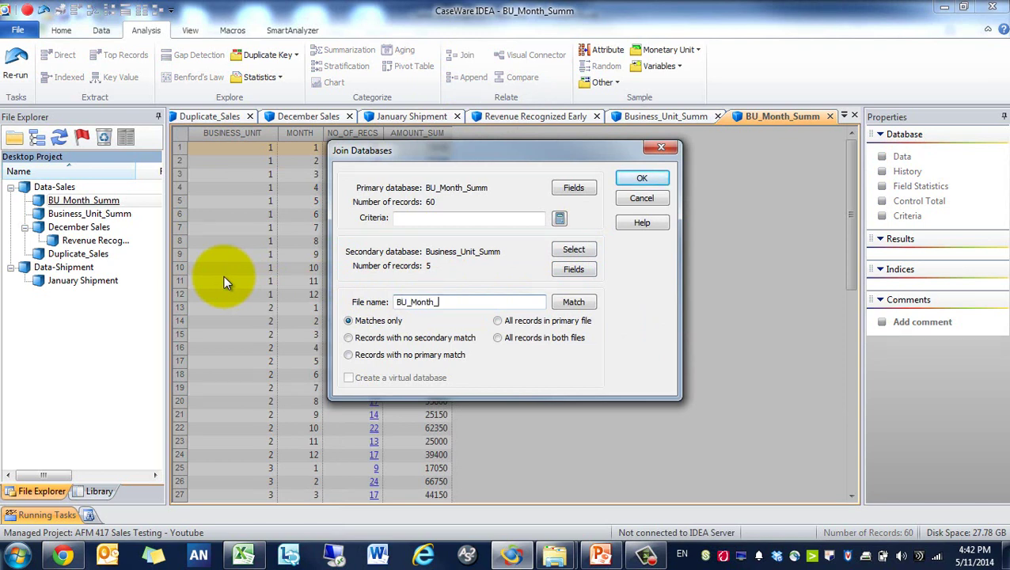
text(_Total)
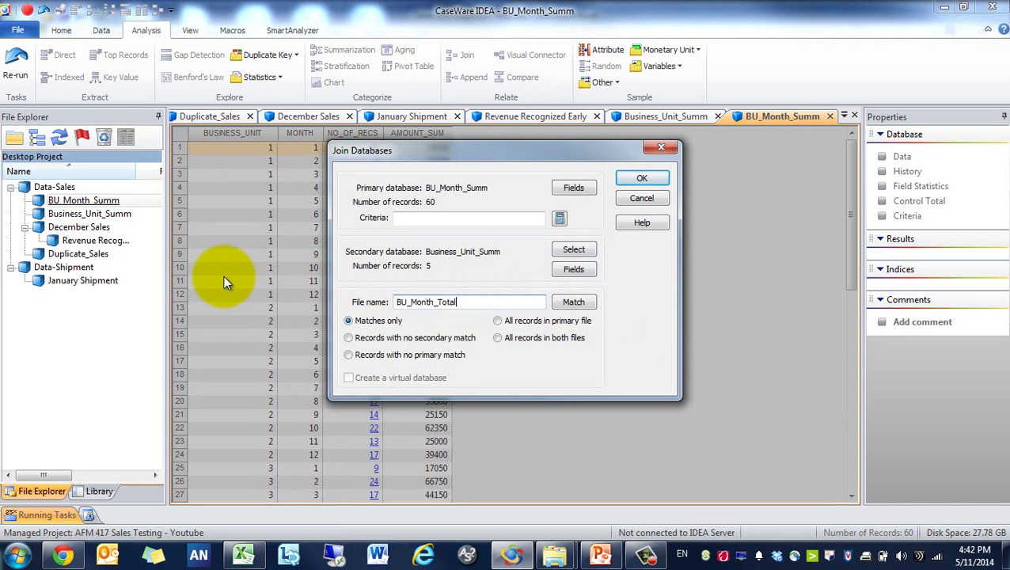
click(498, 322)
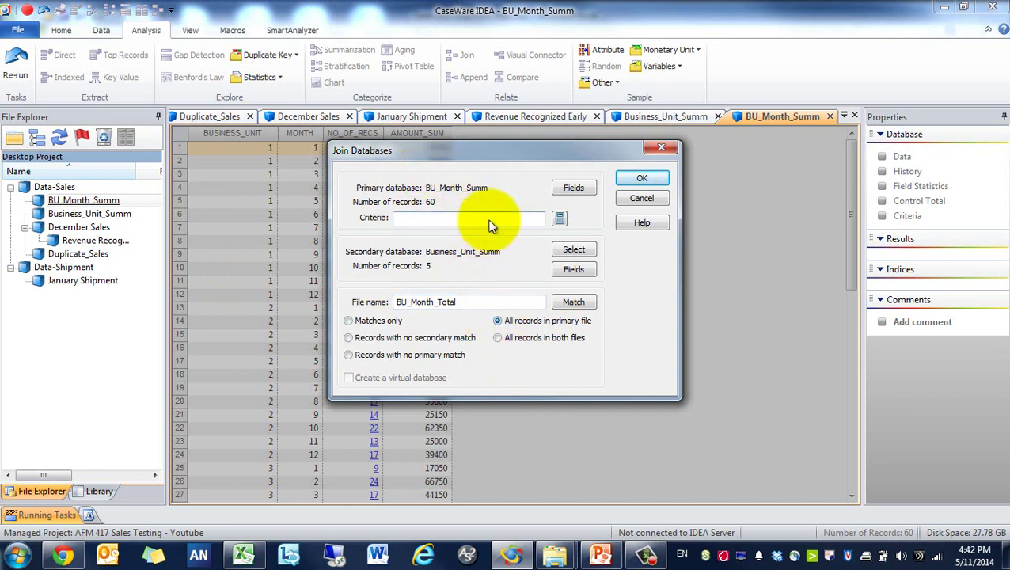
click(573, 269)
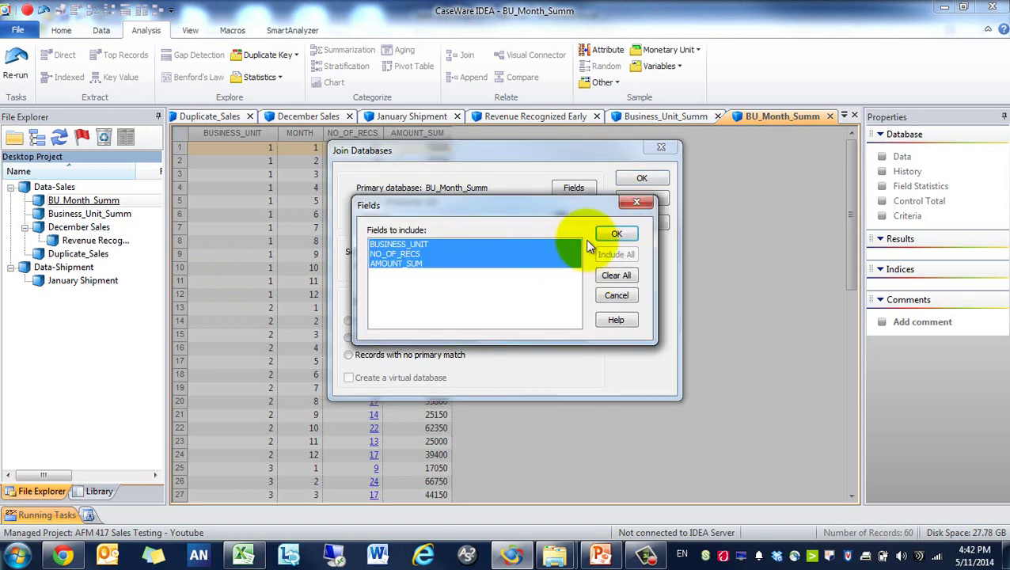
click(616, 275)
click(513, 263)
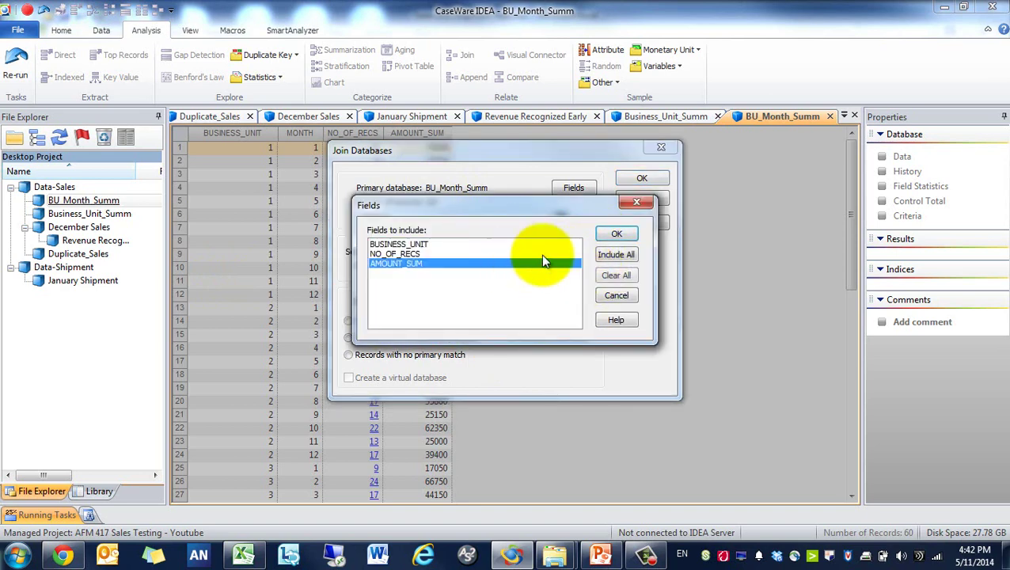
click(617, 233)
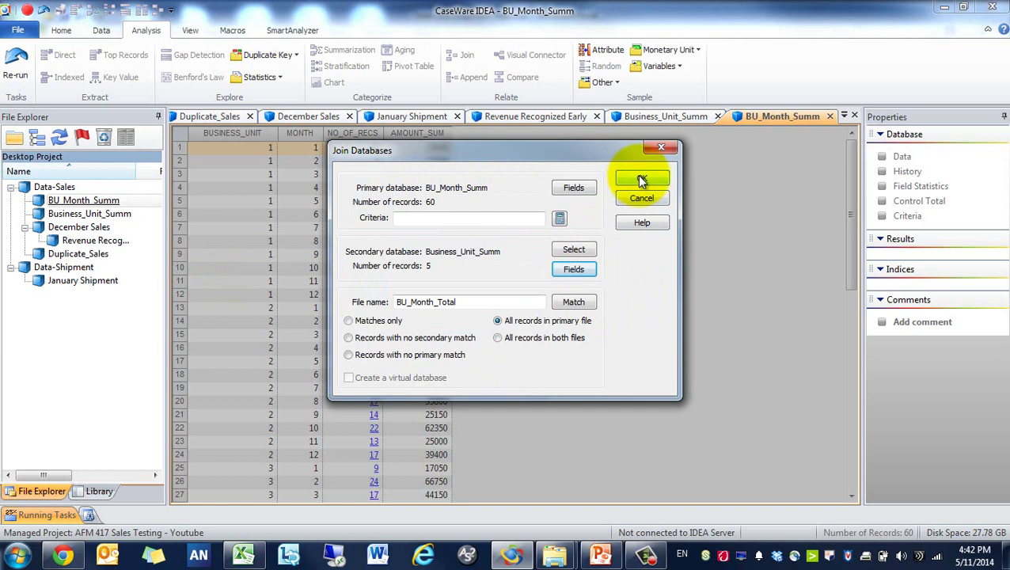
Match both databases on BUSINESS_UNIT and run the join.
click(641, 181)
click(637, 334)
click(575, 303)
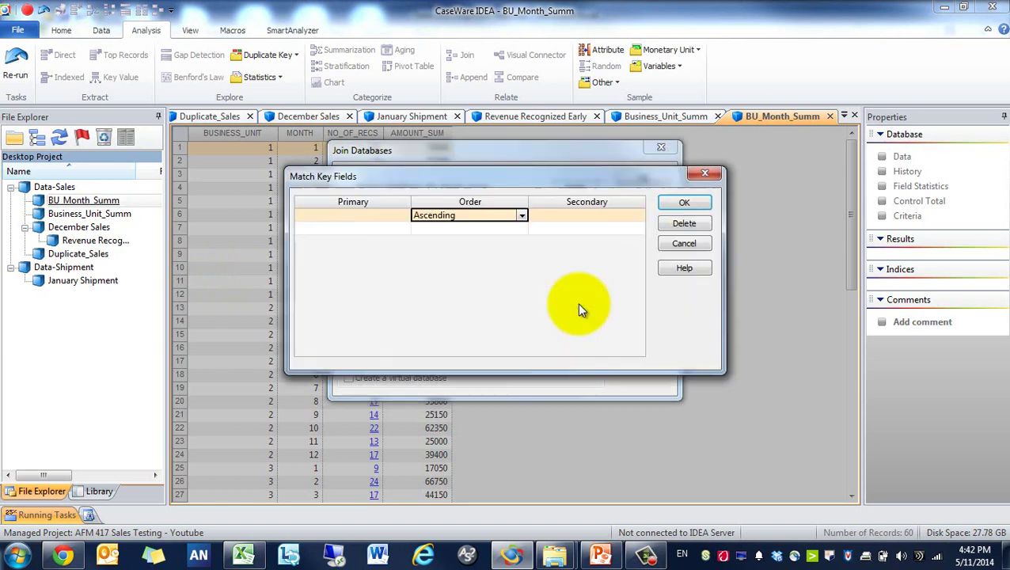
click(399, 217)
click(578, 219)
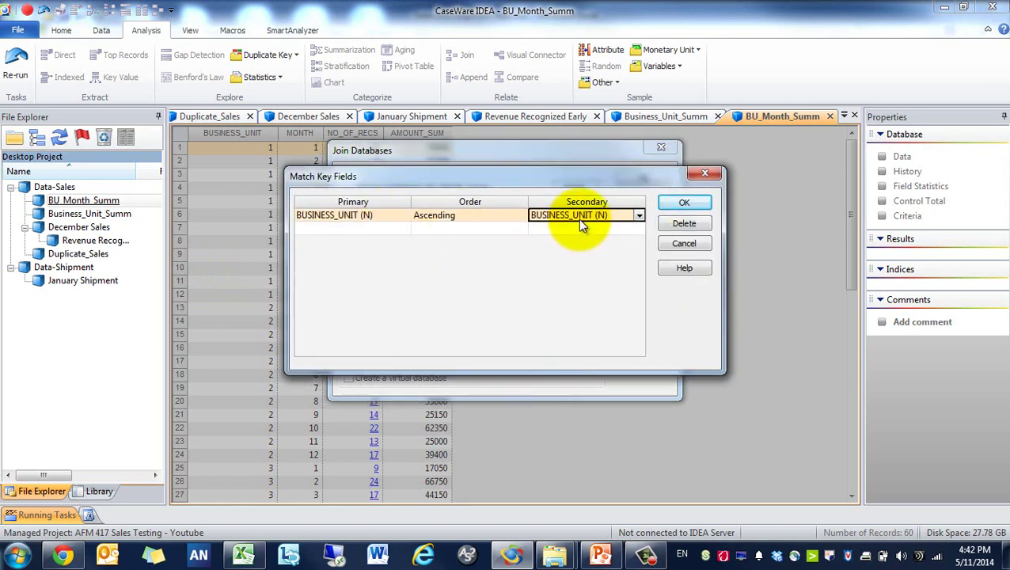
click(682, 203)
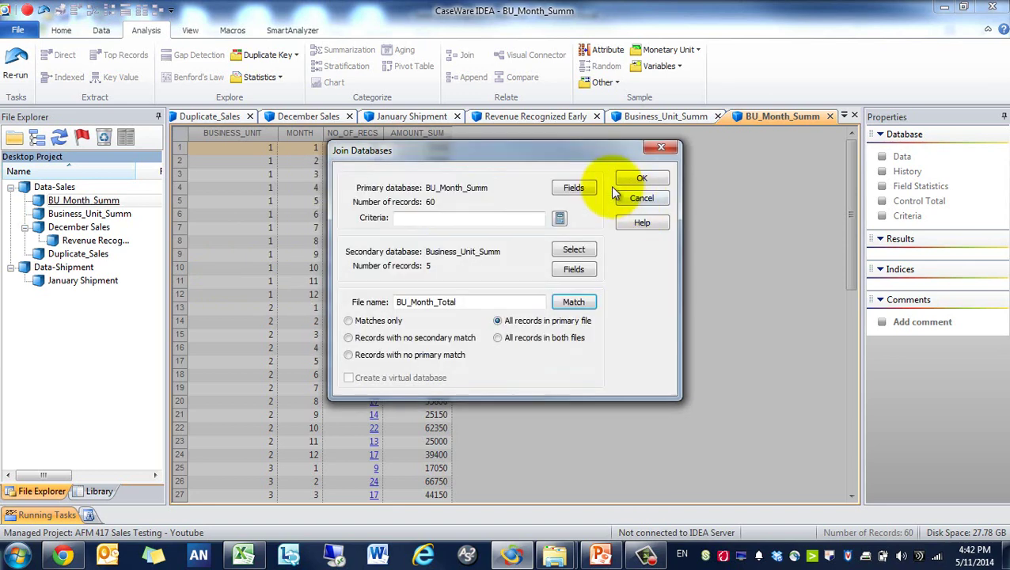
click(640, 181)
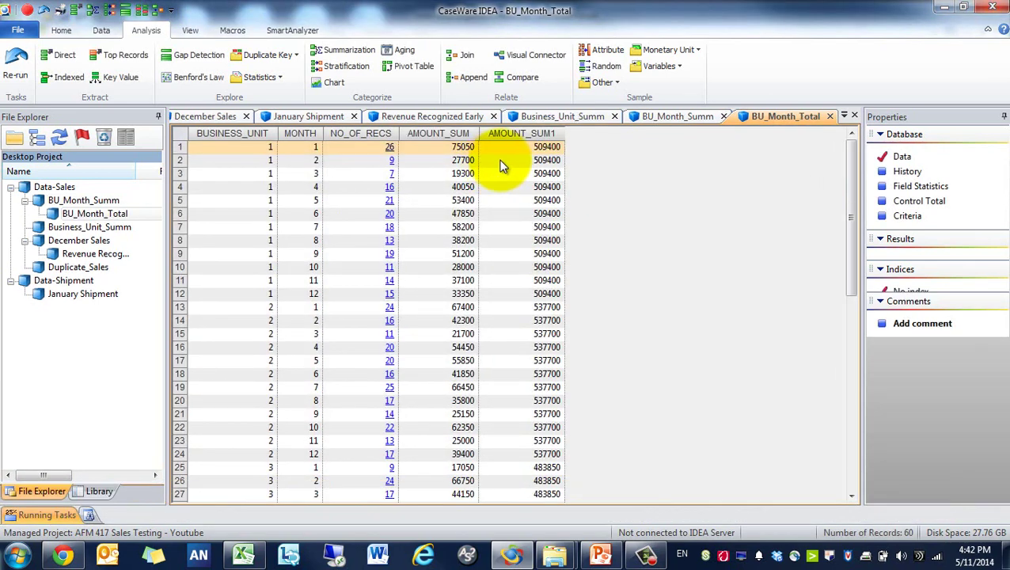
Switch the ribbon from the Home tab to the Data tab.
click(72, 29)
click(101, 30)
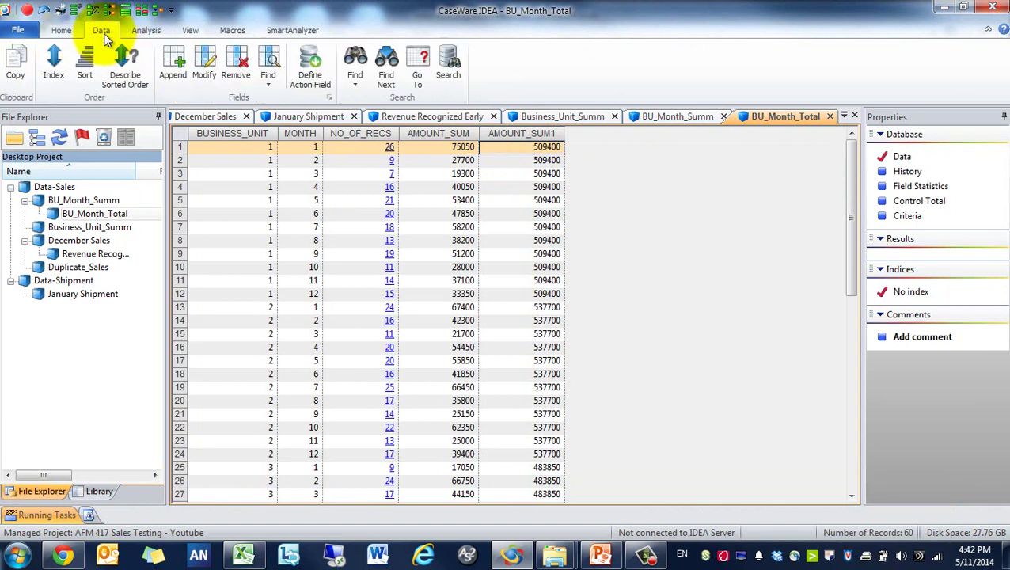
Rename the AMOUNT_SUM1 field to ANNUAL_TOTAL and accept the change warning.
click(202, 65)
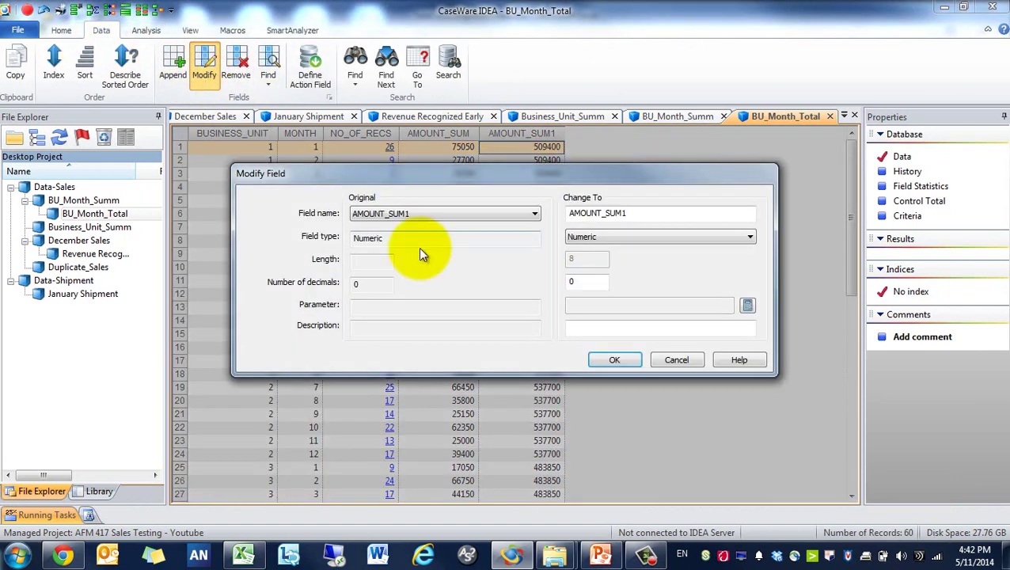
double_click(638, 212)
text(ANNUAL_TOTAL)
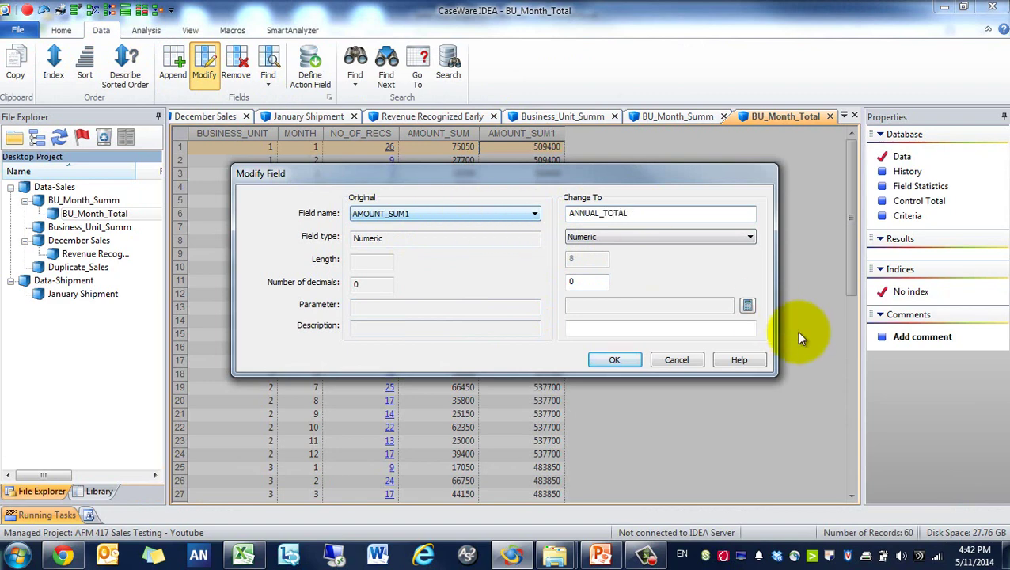
click(616, 360)
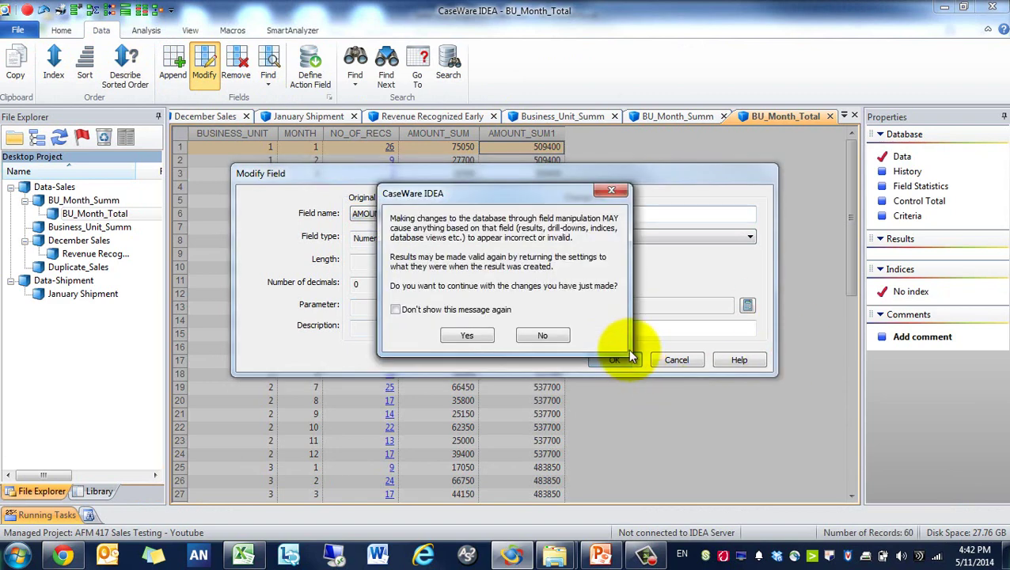
click(467, 335)
Rename the AMOUNT_SUM field to MONTHLY_TOTAL and accept the change warning.
click(447, 133)
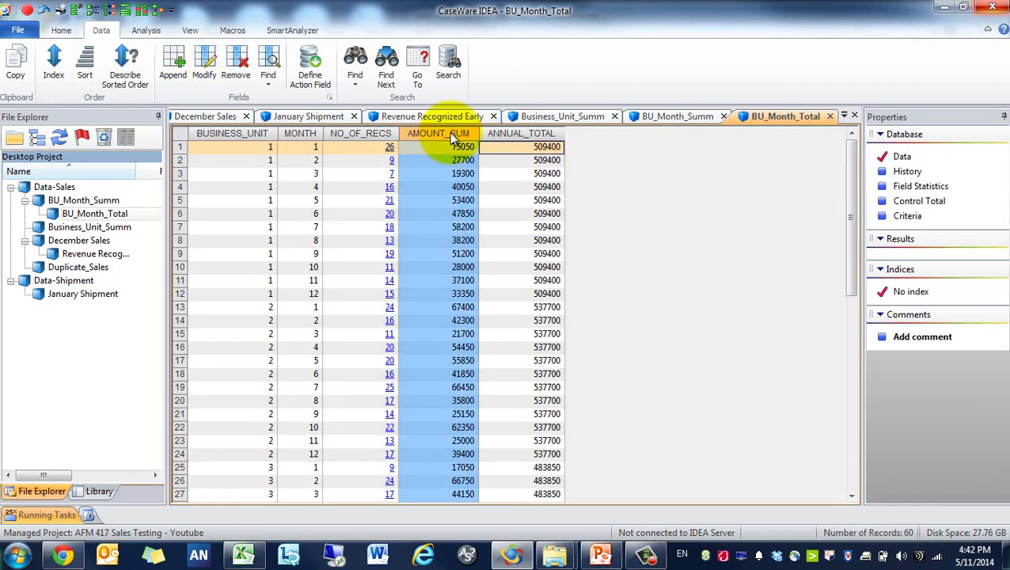
click(477, 163)
click(203, 63)
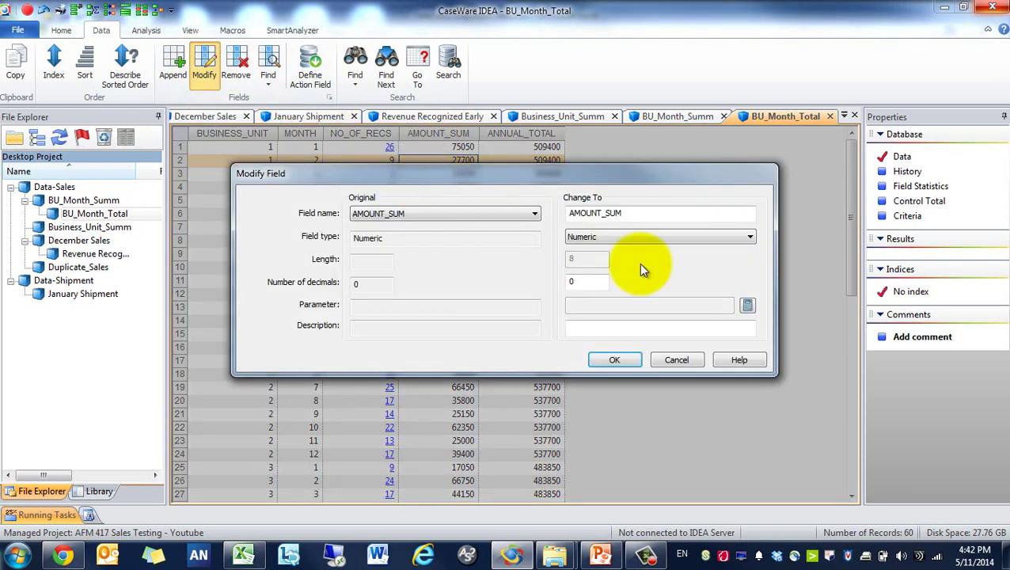
double_click(631, 214)
text(MONTHL)
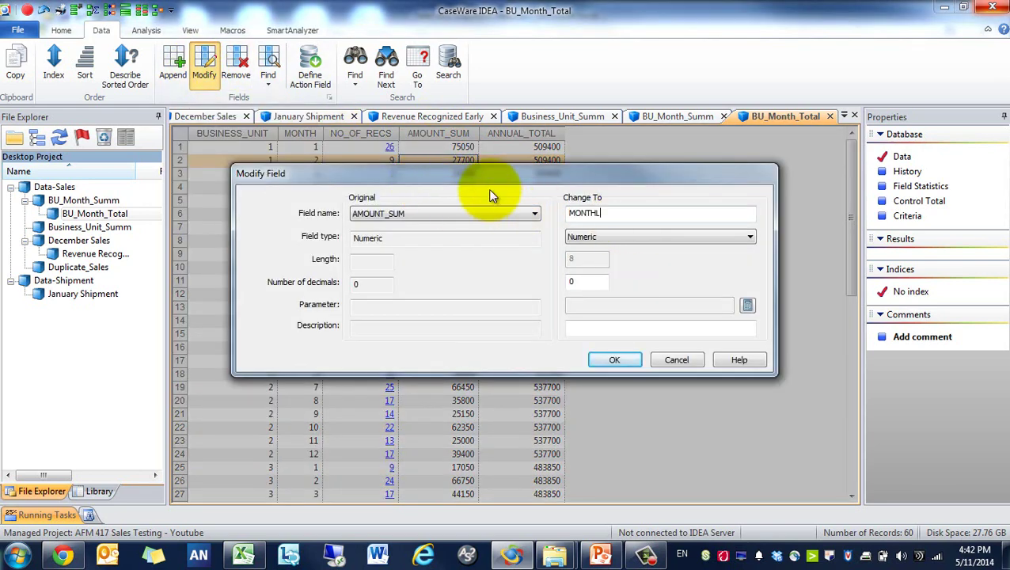
text(Y)
key(BackSpace)
key(BackSpace)
text(LY_TOTAL)
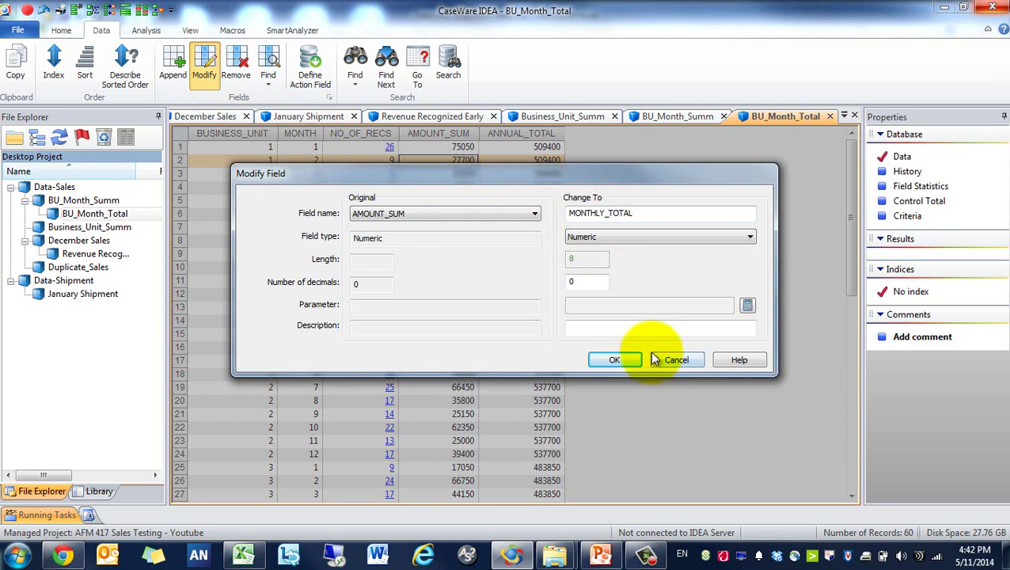
click(620, 358)
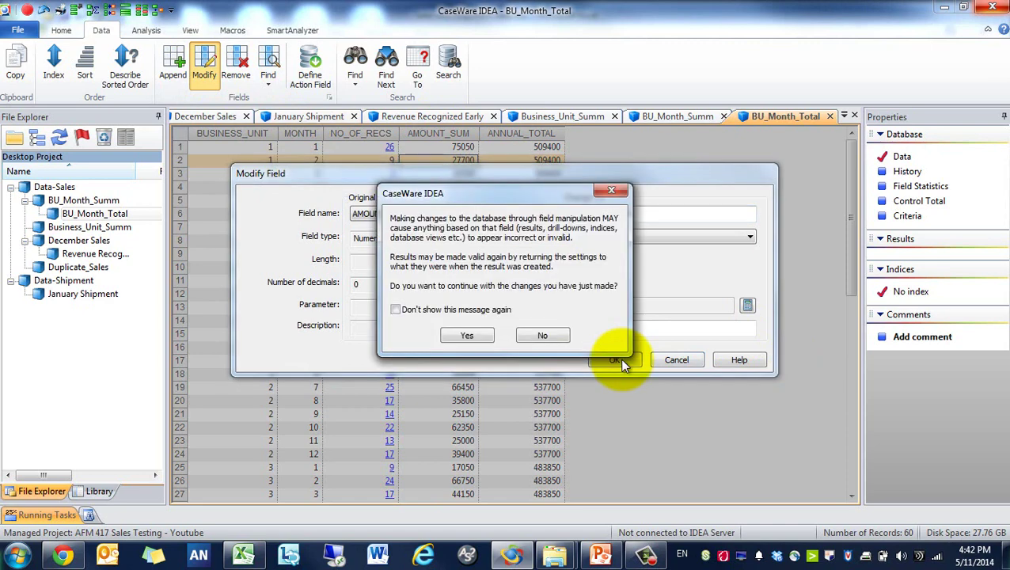
click(478, 339)
click(546, 148)
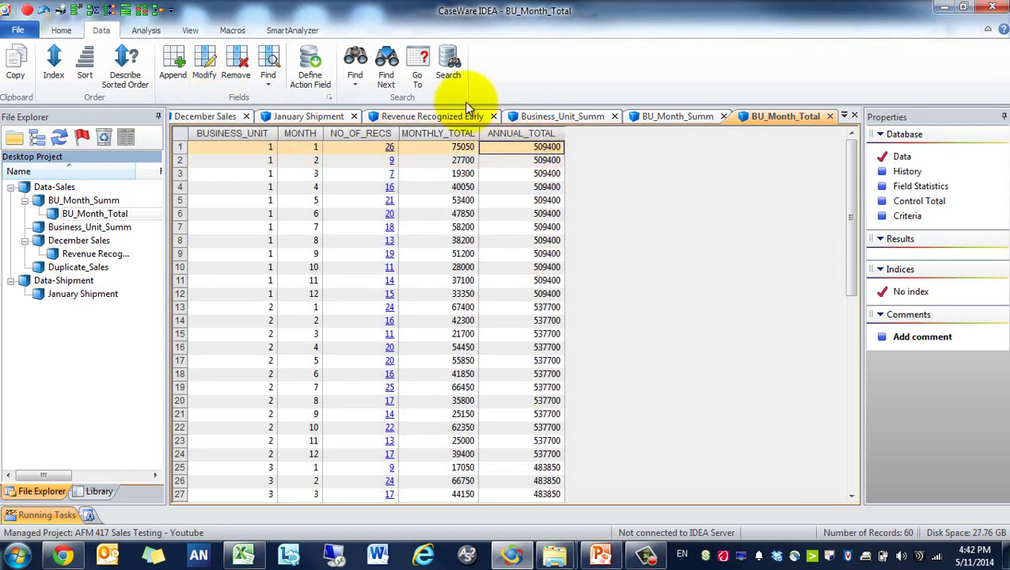
Append a Numeric field PERCENTAGE_TOTAL with 2 decimals.
click(173, 63)
text(PER)
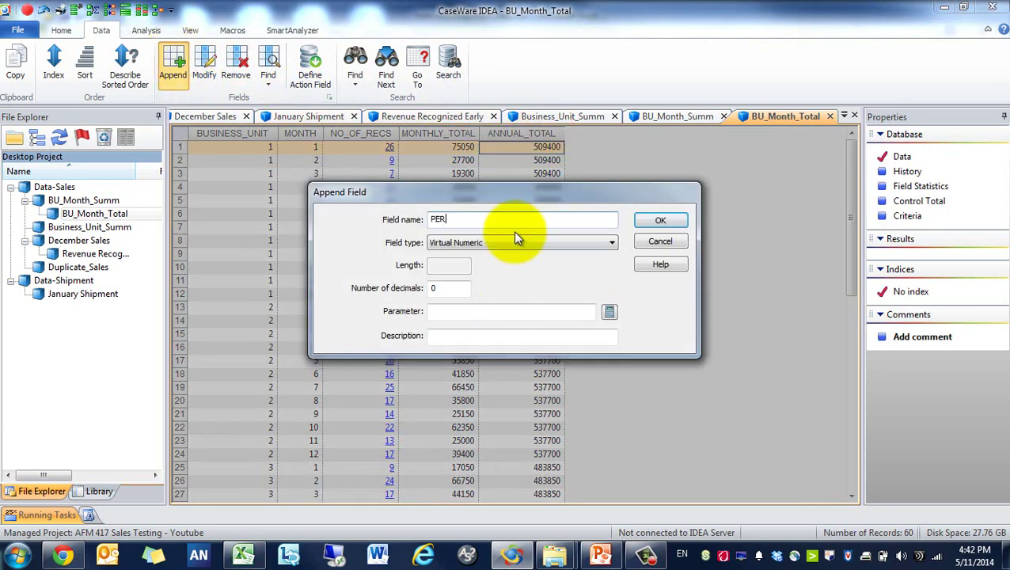
text(CENTAGE_TOTAL)
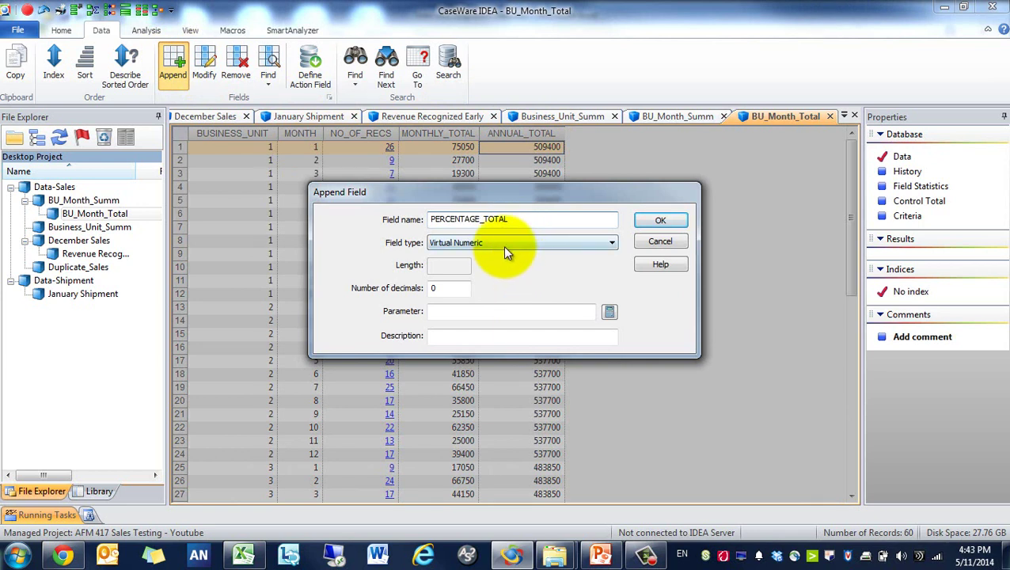
click(503, 246)
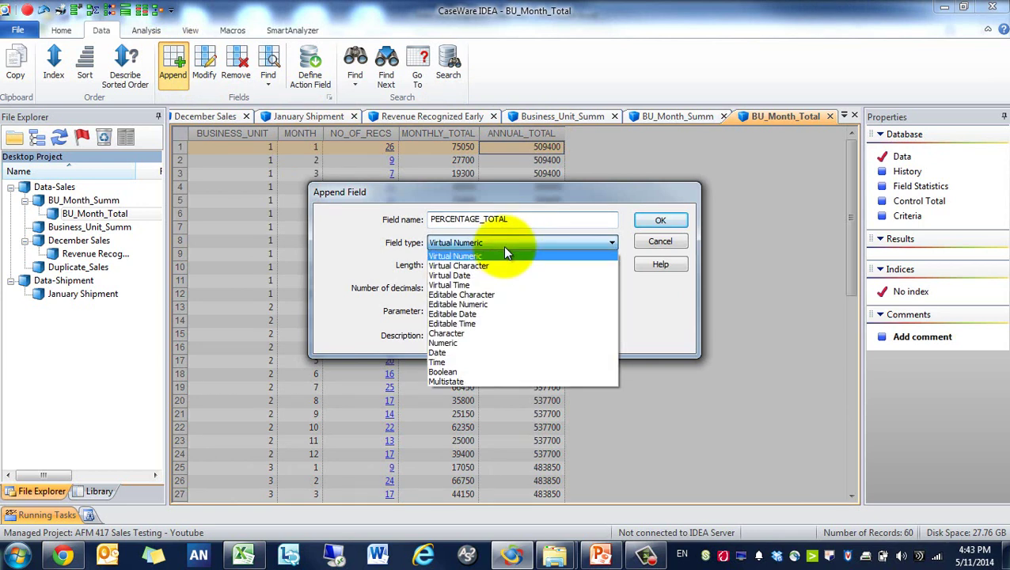
click(486, 343)
double_click(444, 288)
text(2)
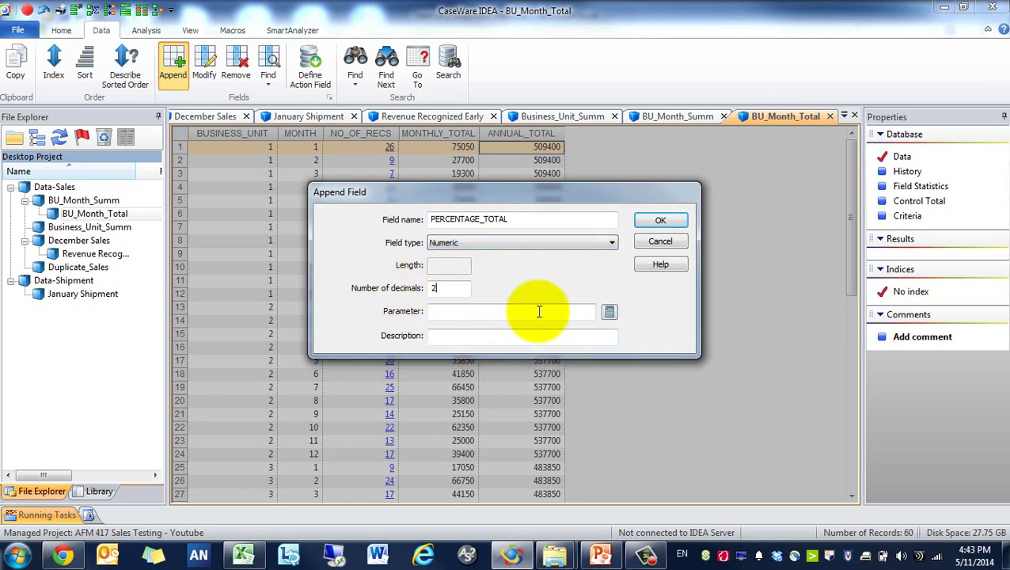
Set its equation to (MONTHLY_TOTAL / ANNUAL_TOTAL)*100 and create the field.
click(609, 314)
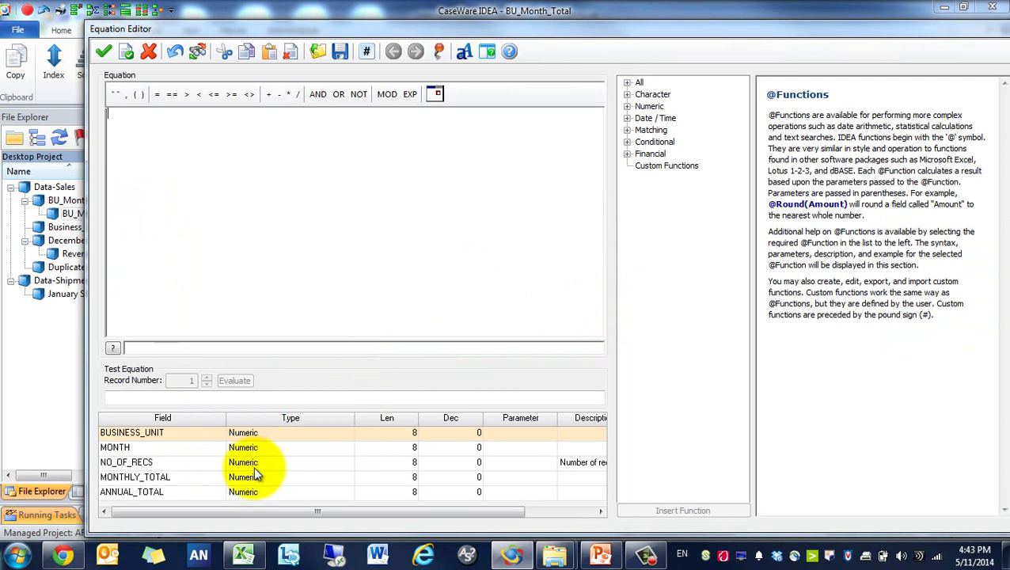
double_click(251, 477)
text(/)
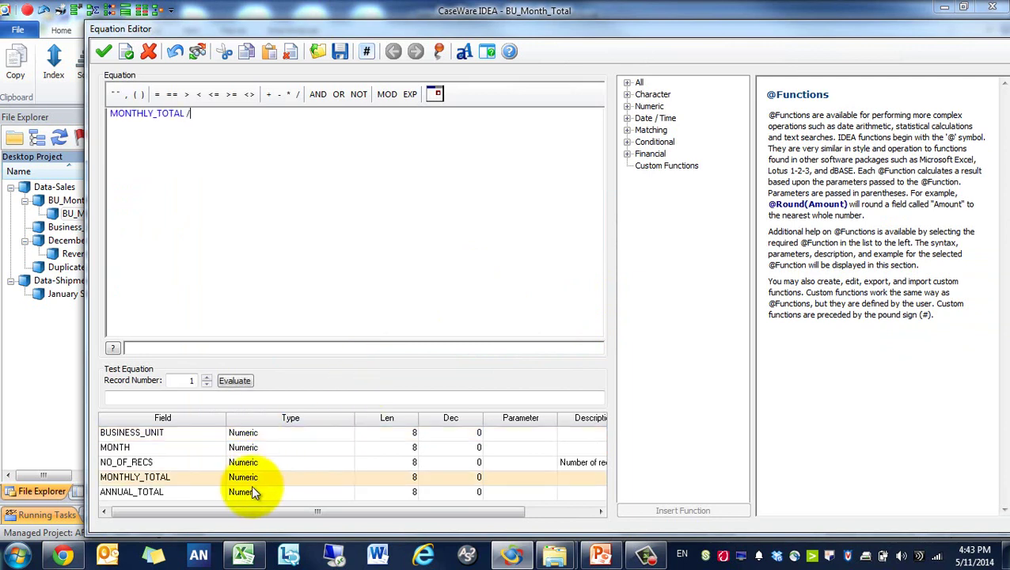
double_click(251, 491)
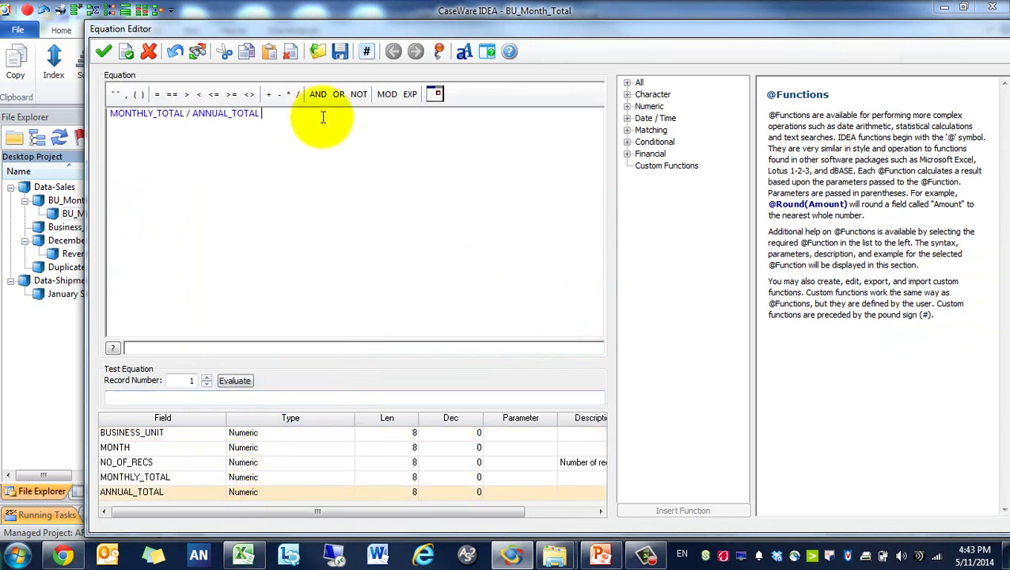
text(()
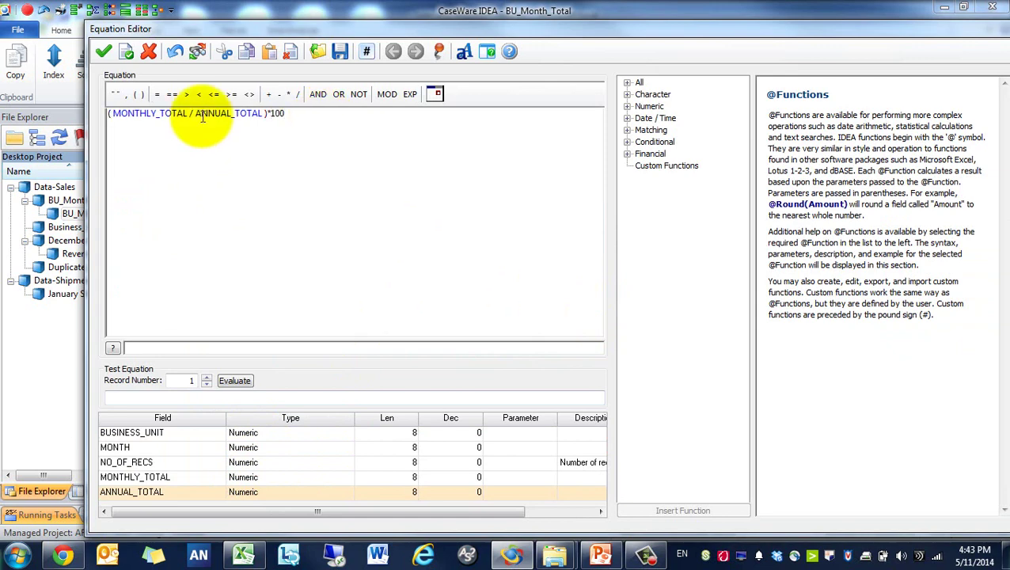
click(103, 52)
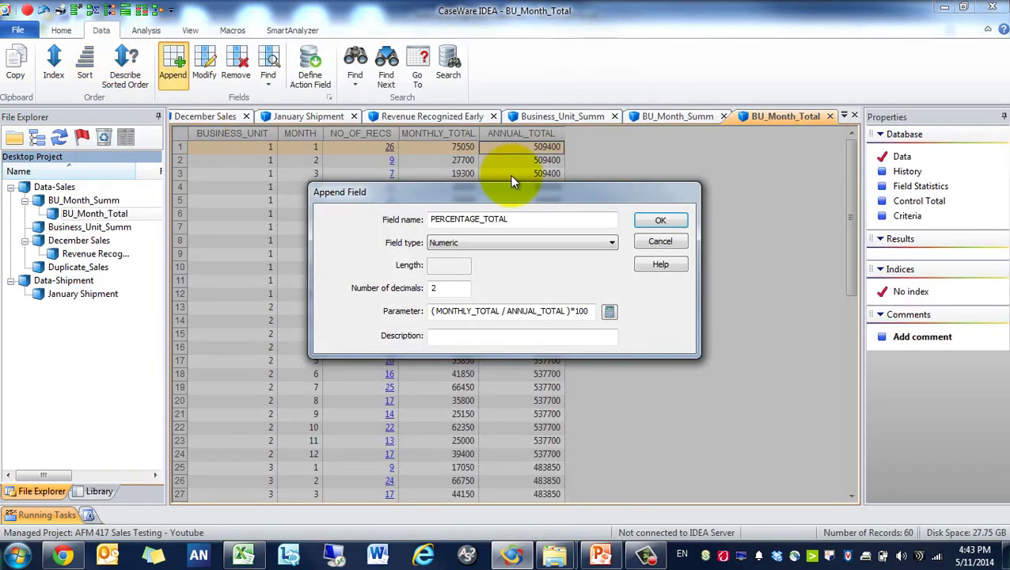
click(648, 224)
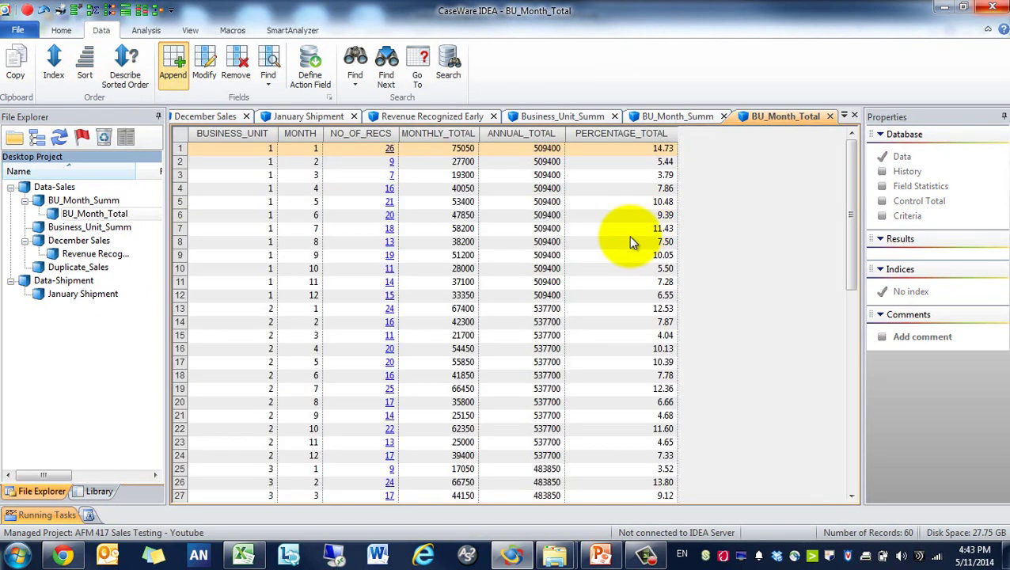
Sort BU_Month_Total by PERCENTAGE_TOTAL, largest first, and inspect the top-share records.
click(648, 135)
double_click(648, 135)
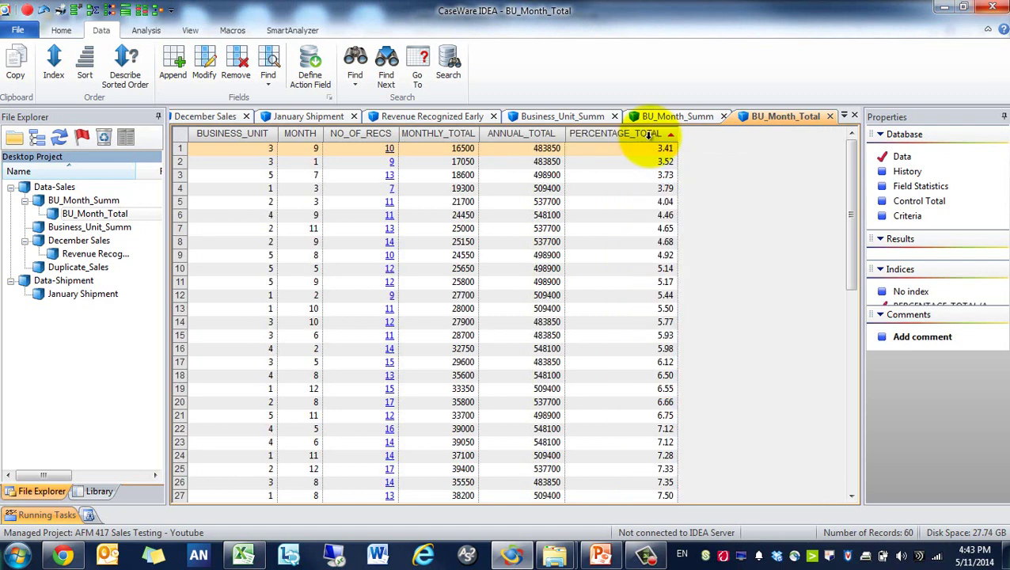
double_click(649, 134)
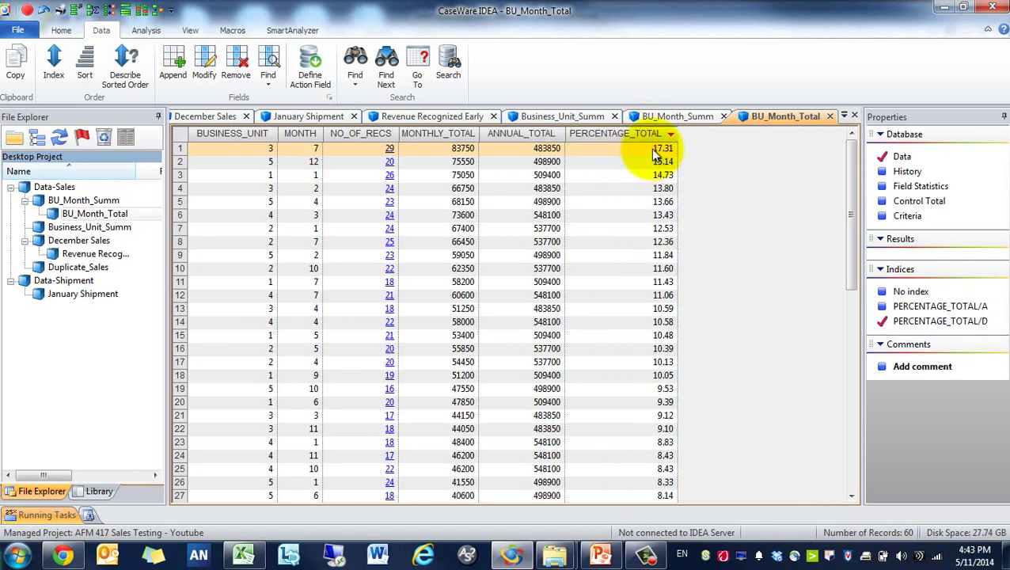
drag(654, 161, 211, 178)
click(630, 151)
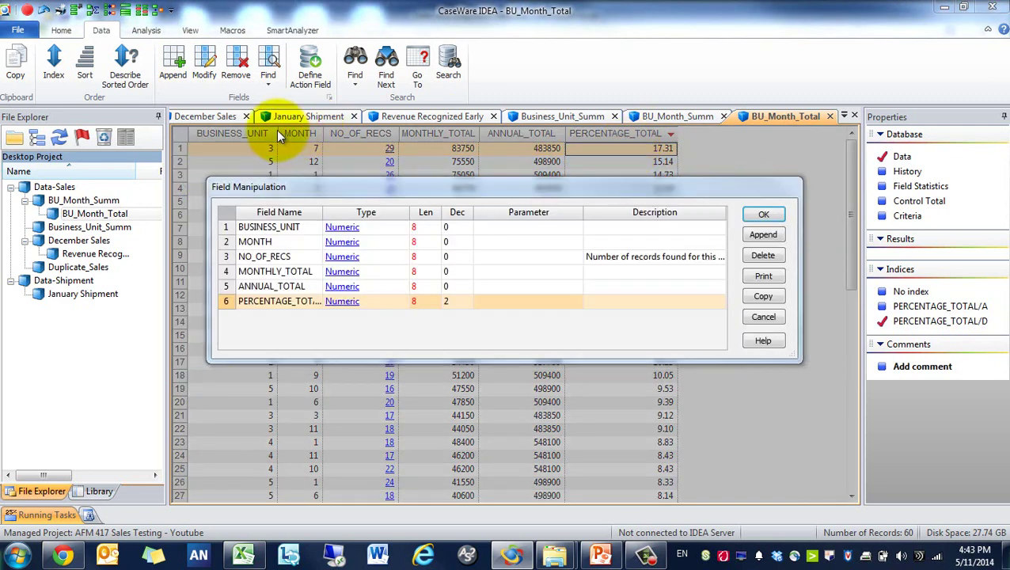
click(735, 214)
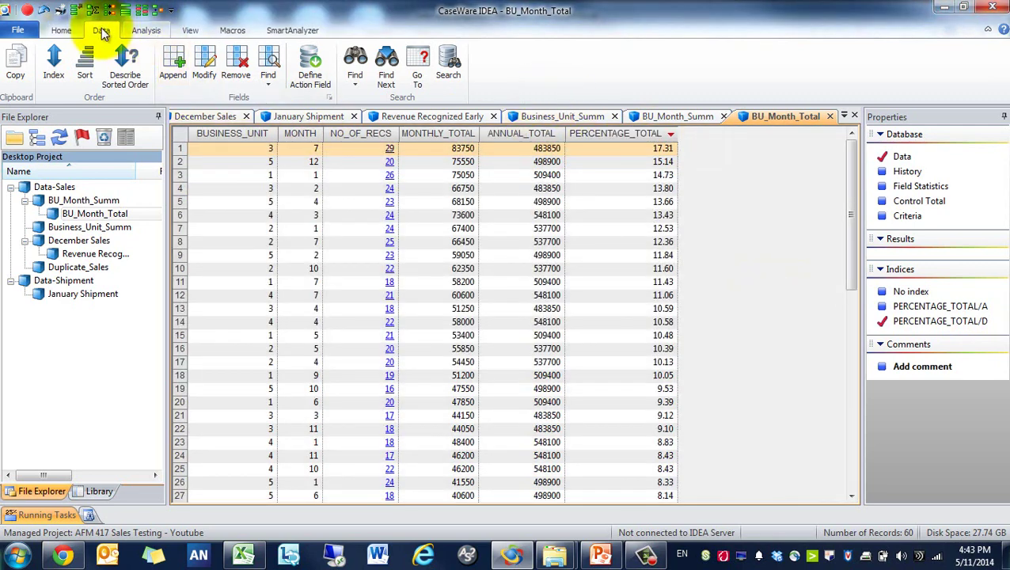
Start a direct extraction into a file named December_Channel_Stuffing.
click(63, 30)
click(148, 30)
click(65, 56)
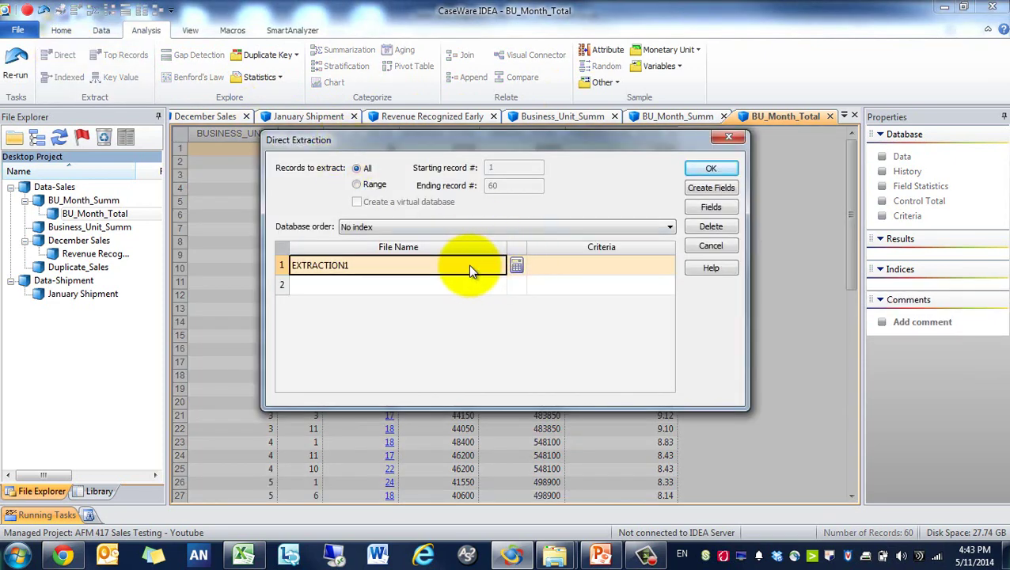
text(de)
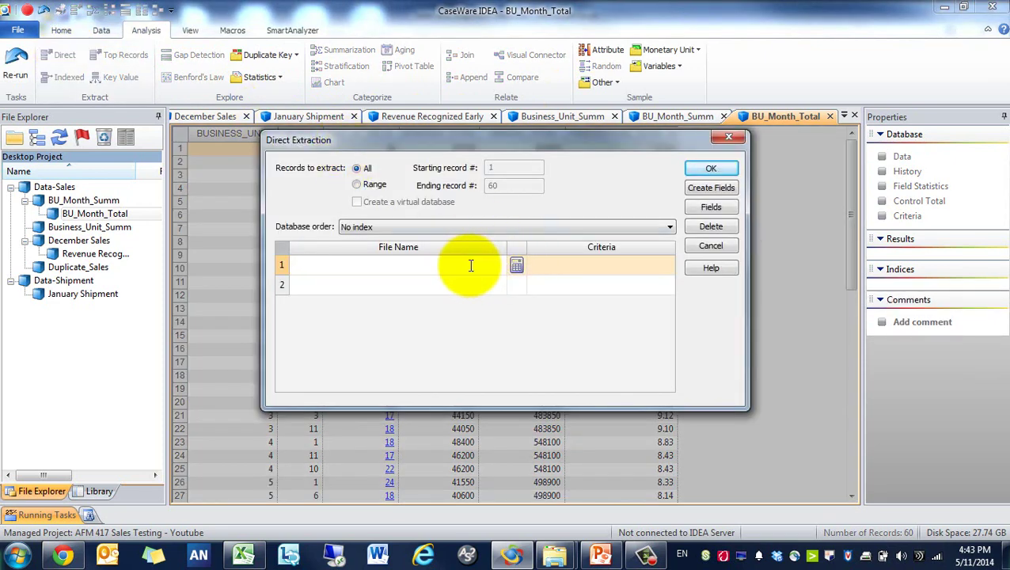
key(BackSpace)
text(ecember_Channel_STuf)
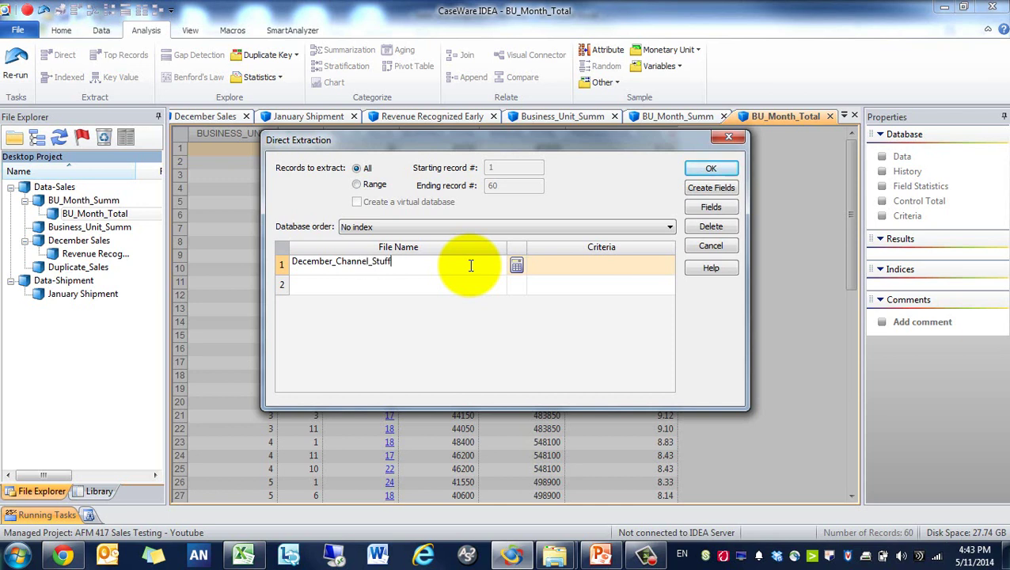
Extract records matching MONTH = 12 .AND. PERCENTAGE_TOTAL > 15.
click(517, 266)
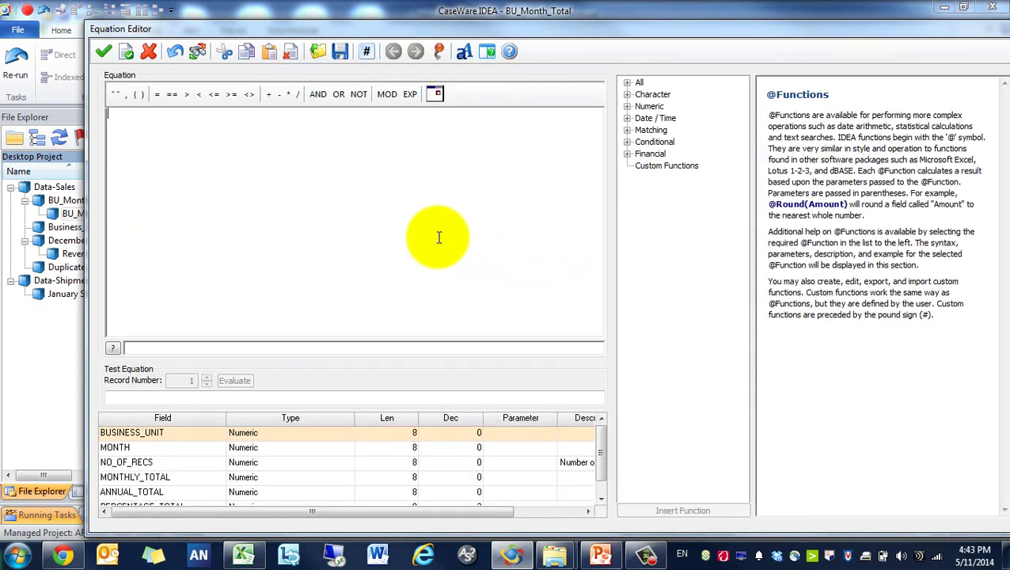
click(228, 452)
double_click(227, 452)
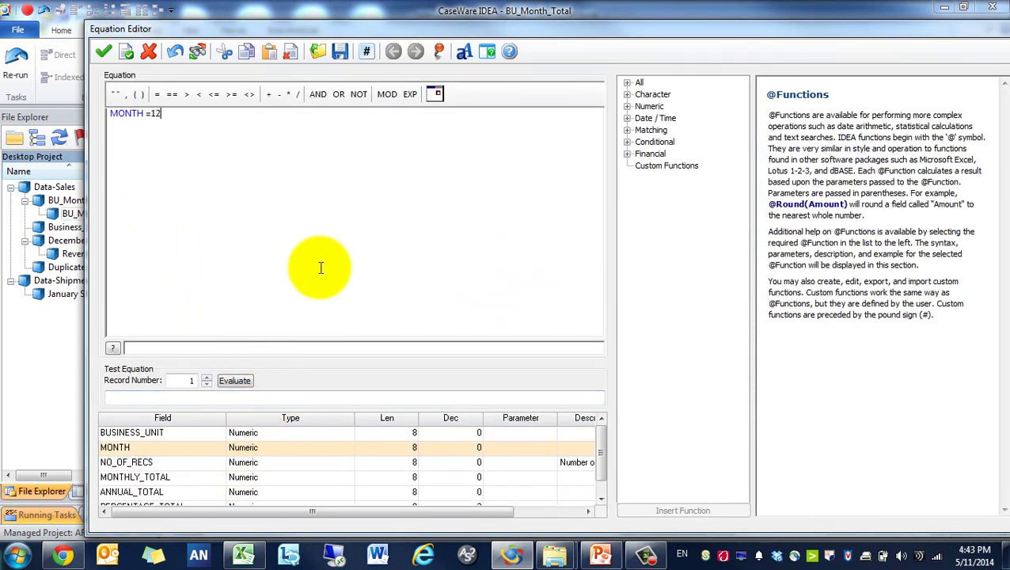
click(317, 94)
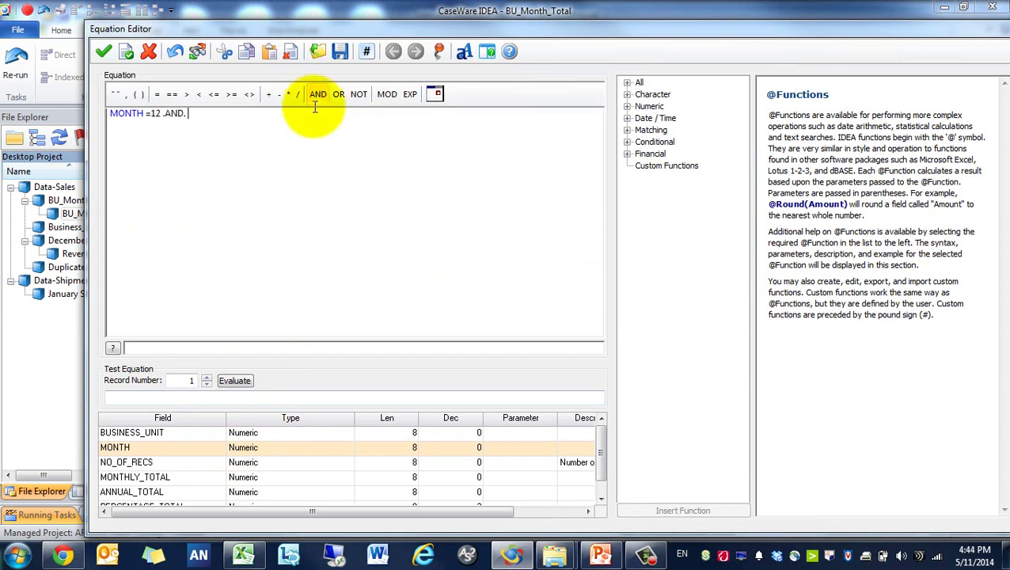
click(599, 485)
double_click(274, 495)
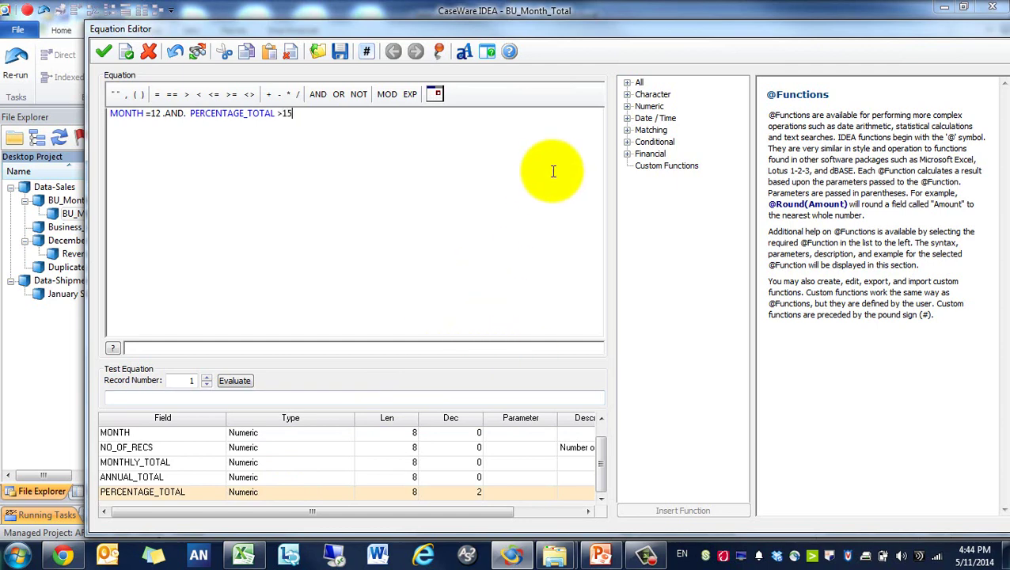
click(103, 52)
click(699, 168)
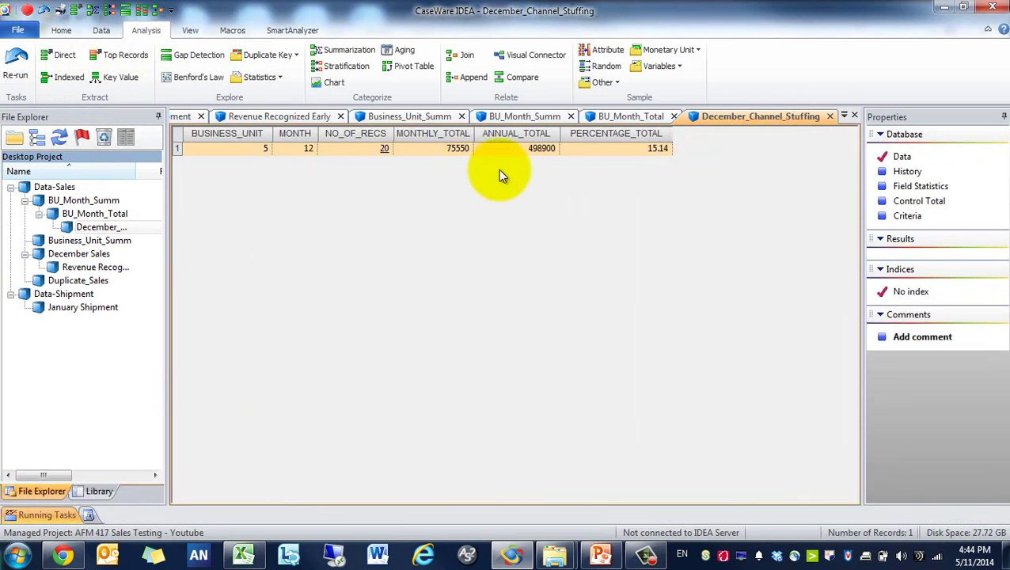
Check the flagged row (unit 5, month 12, 15.14), then reopen Data-Sales.
click(578, 149)
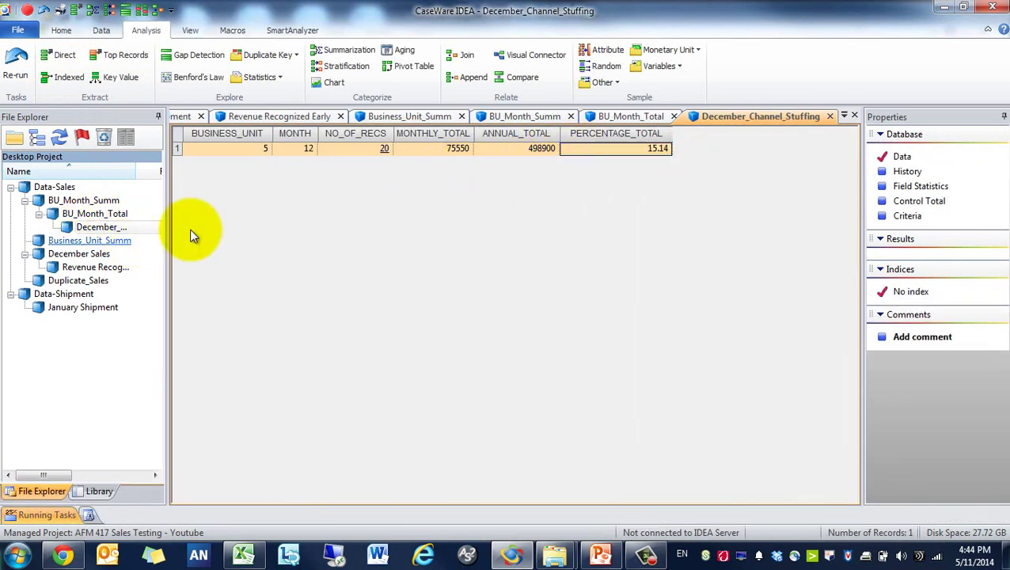
click(226, 156)
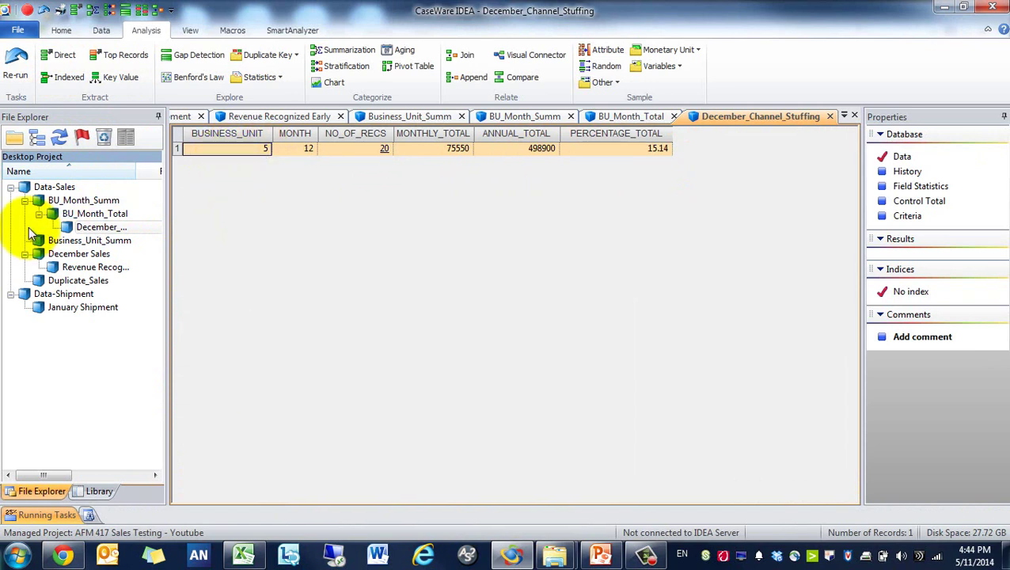
click(288, 152)
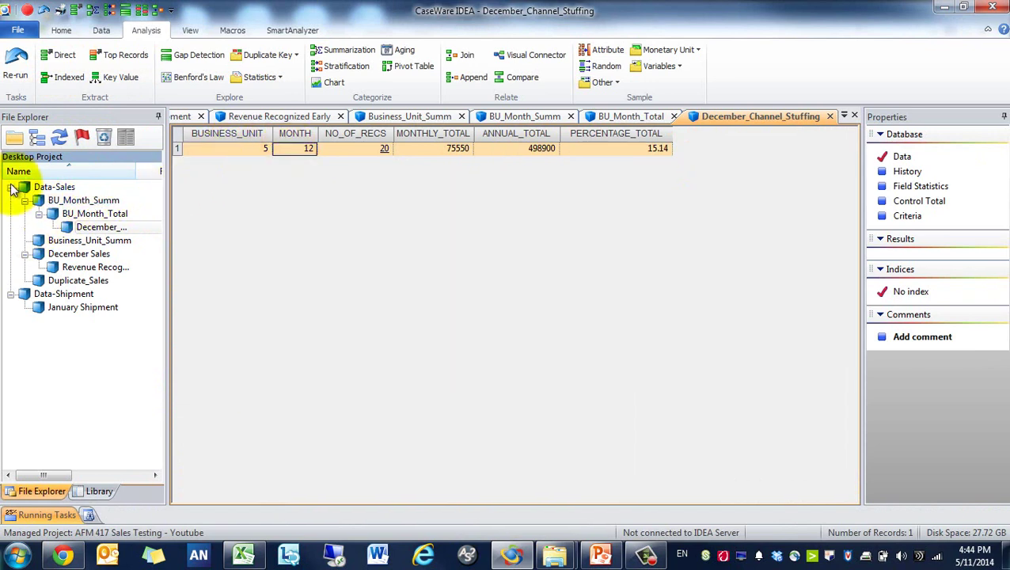
click(45, 188)
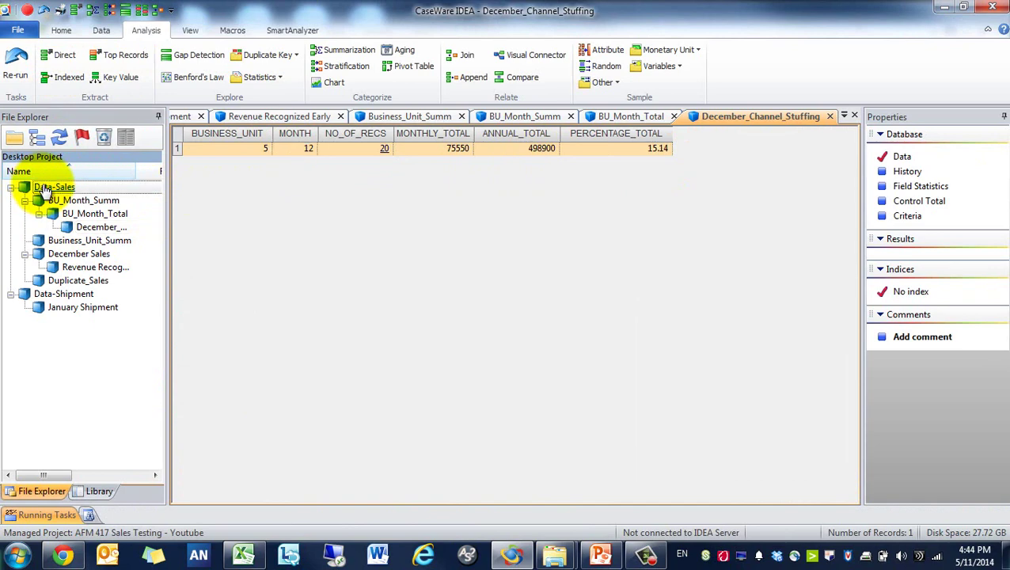
double_click(45, 188)
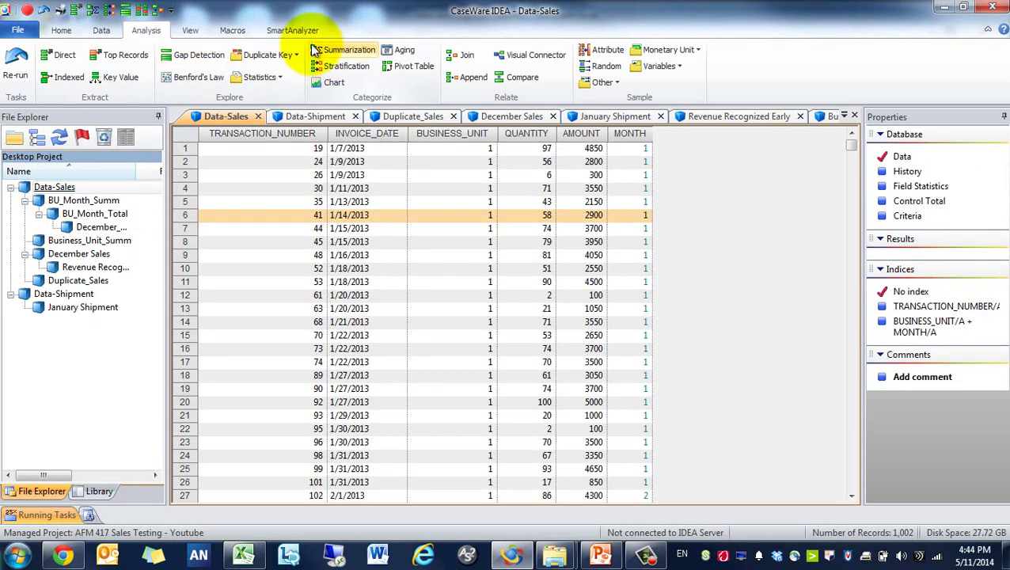
Start a join of Data-Sales with December_Channel_Stuffing as the secondary database, without criteria.
click(462, 55)
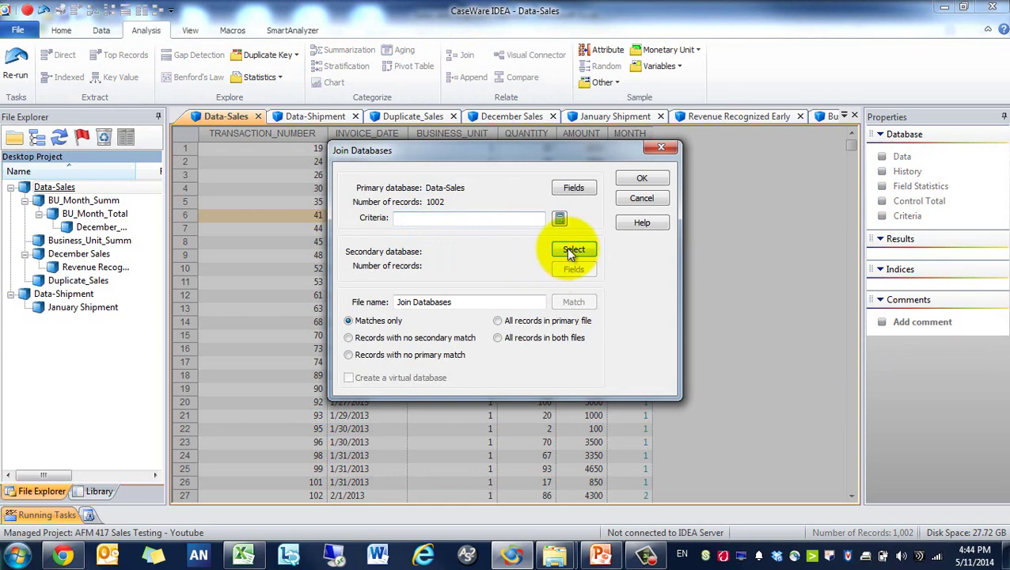
click(566, 247)
click(322, 295)
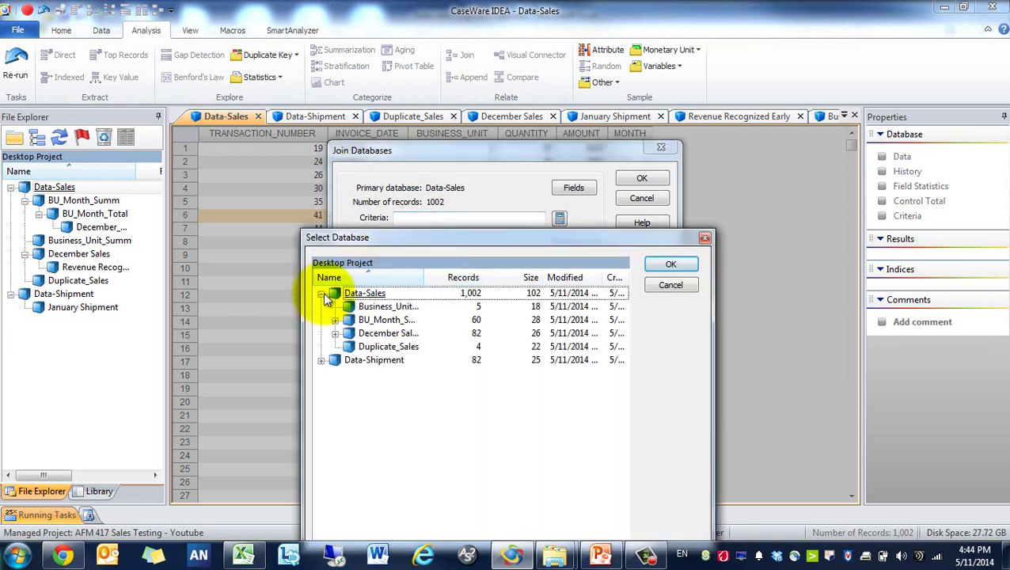
click(335, 333)
click(335, 334)
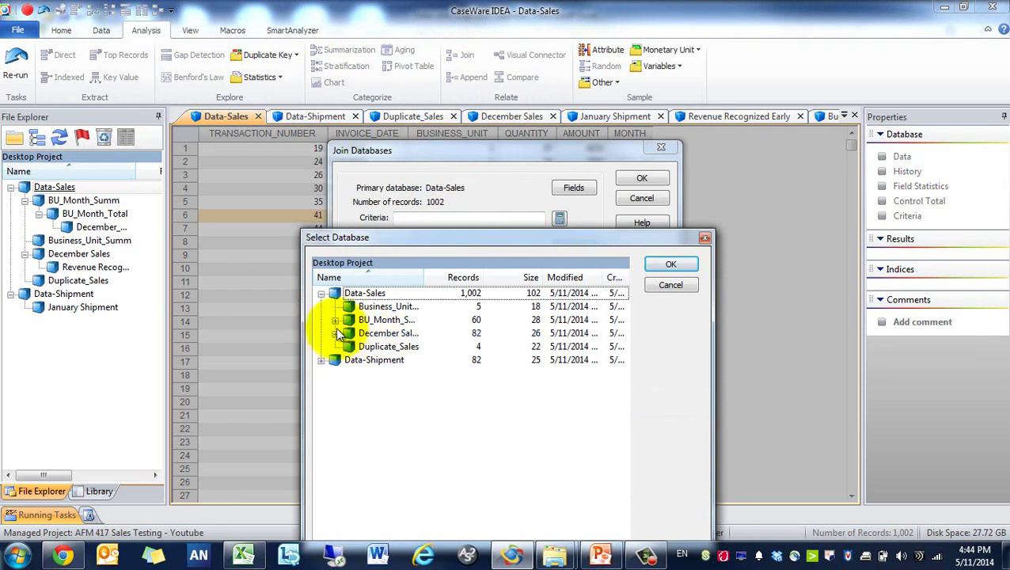
click(335, 320)
click(349, 333)
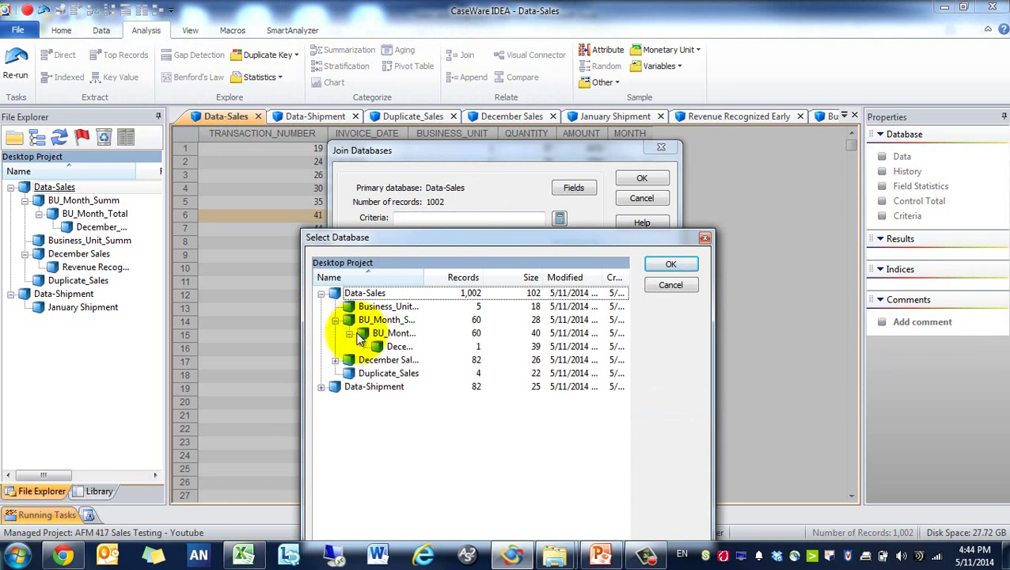
click(398, 347)
drag(423, 269, 603, 300)
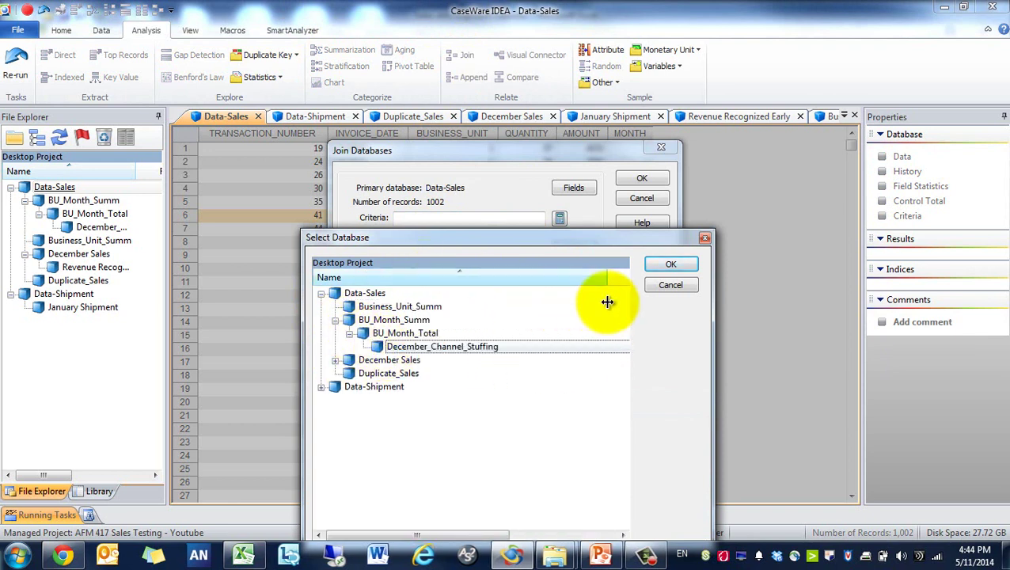
double_click(475, 355)
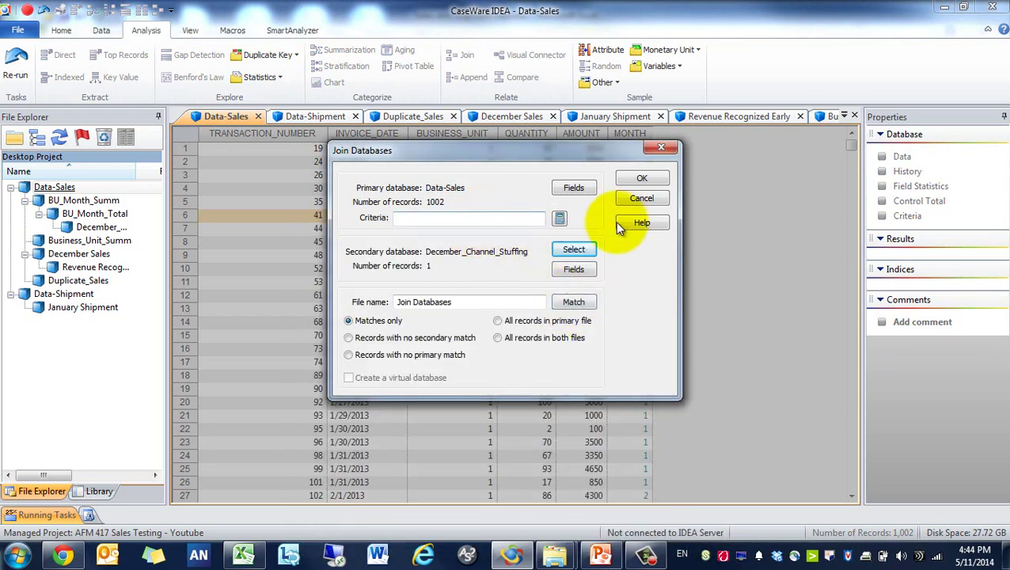
click(559, 220)
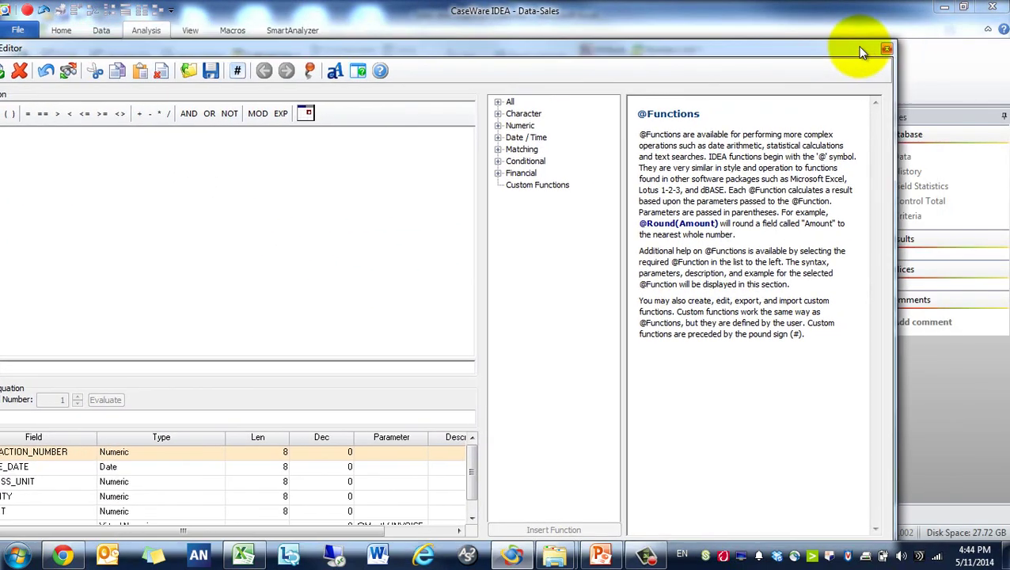
click(881, 47)
Match the two databases on BUSINESS_UNIT and MONTH.
click(573, 301)
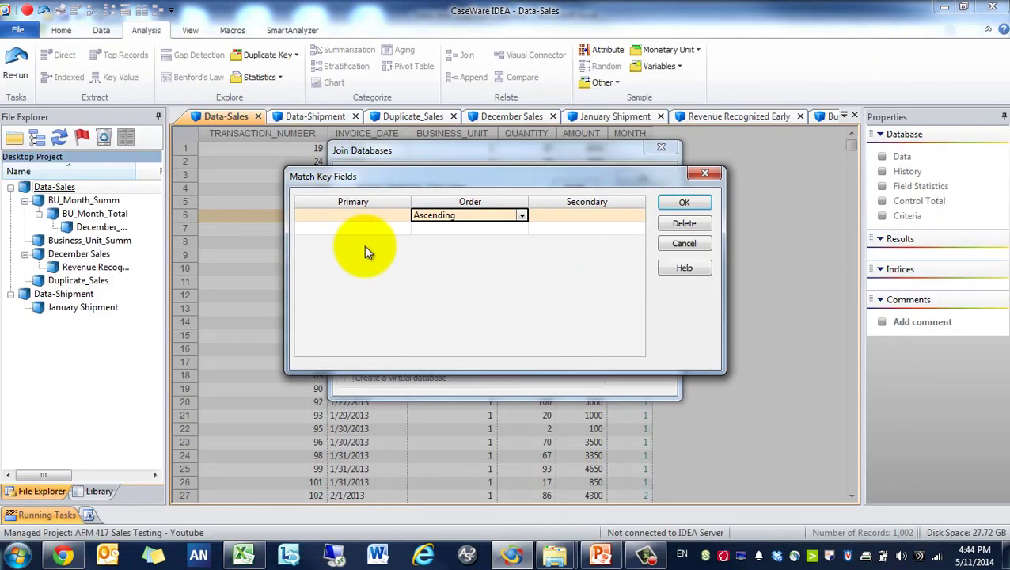
click(365, 214)
click(404, 215)
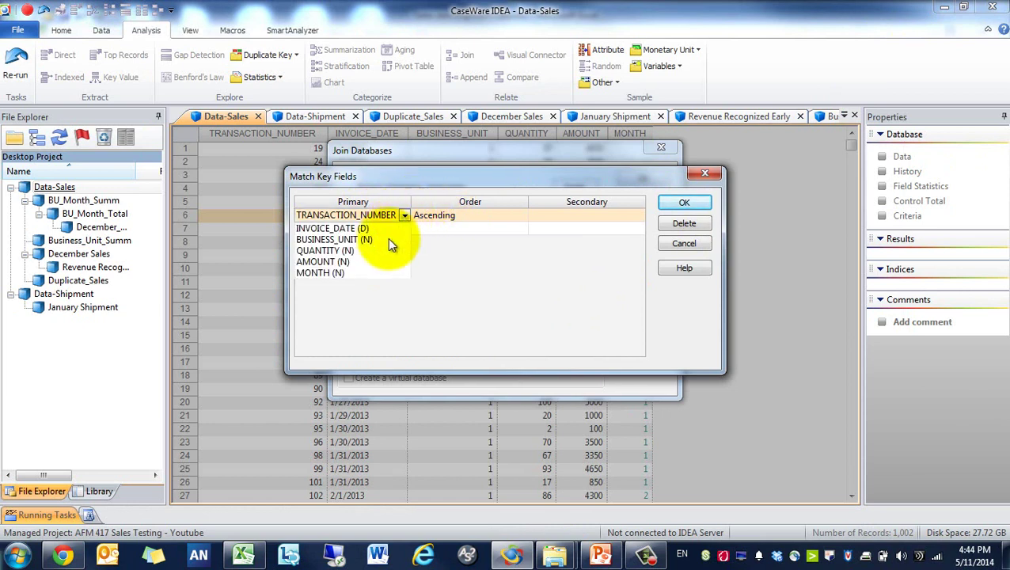
click(372, 228)
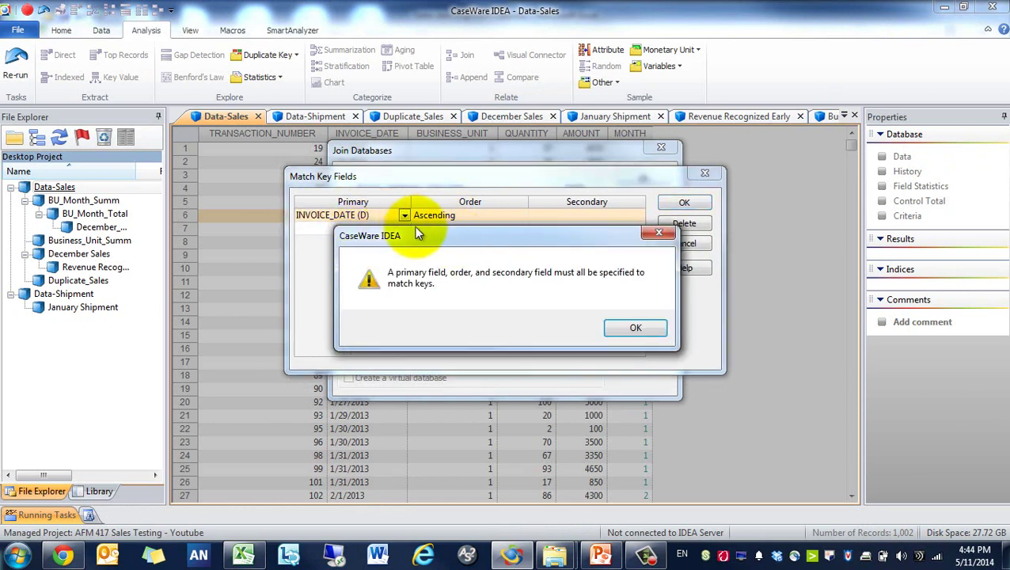
key(Return)
click(405, 216)
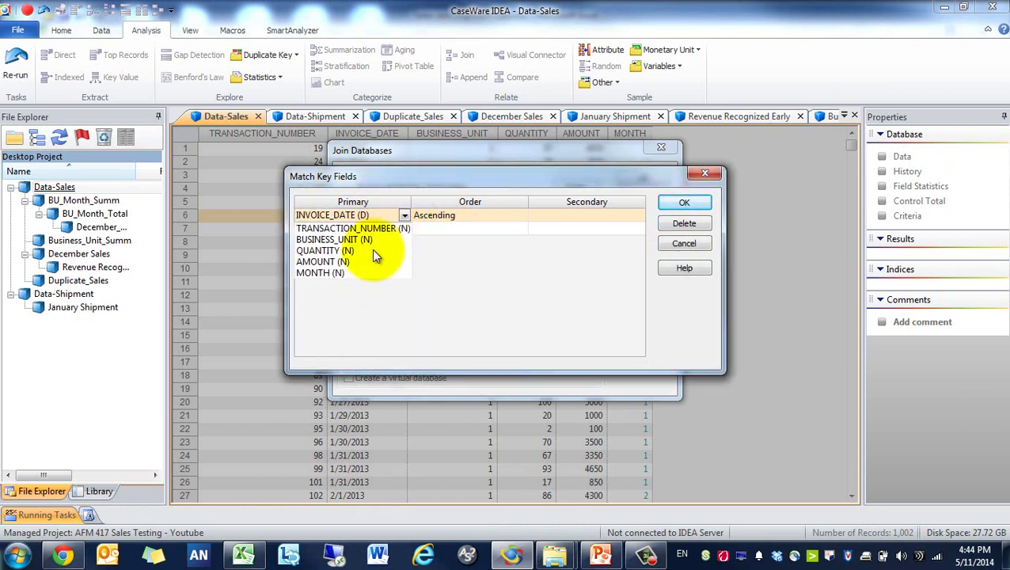
click(371, 239)
click(602, 216)
click(399, 229)
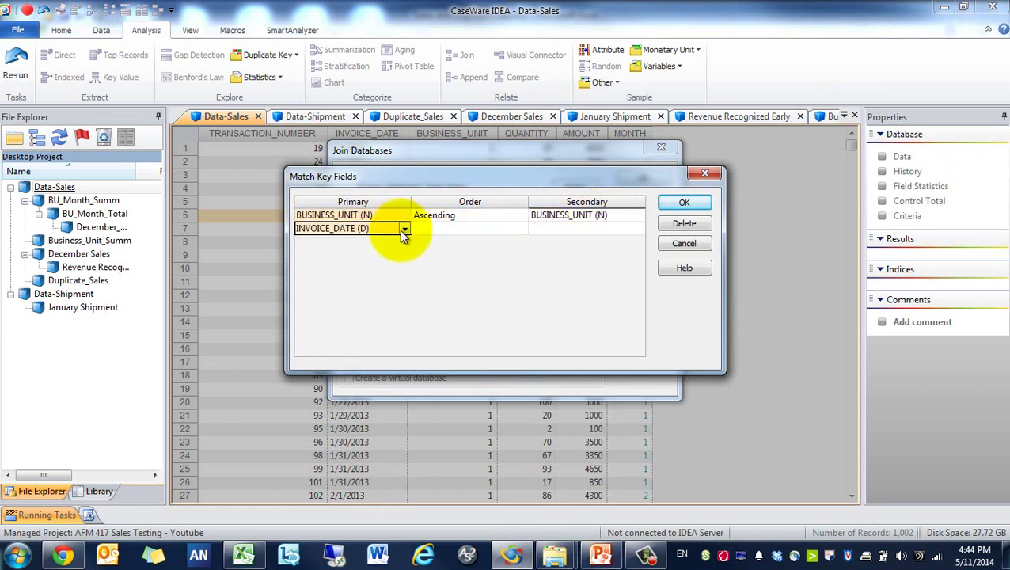
click(403, 229)
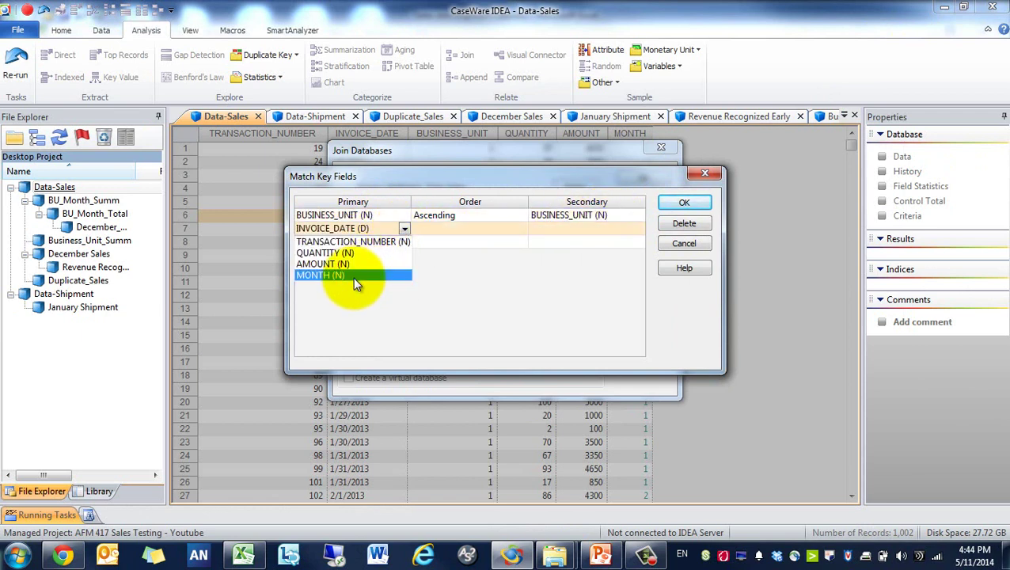
click(353, 276)
click(599, 227)
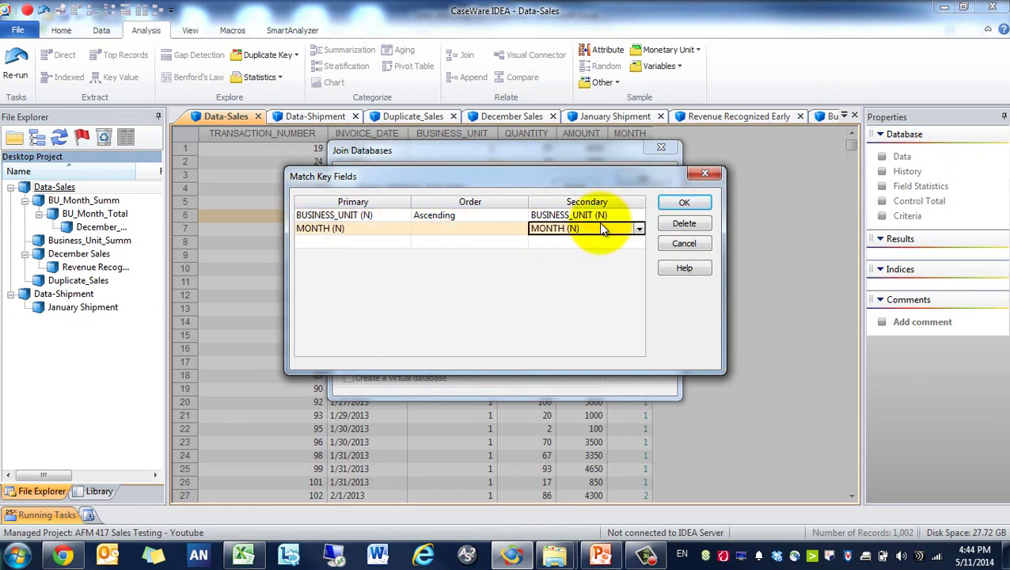
click(445, 230)
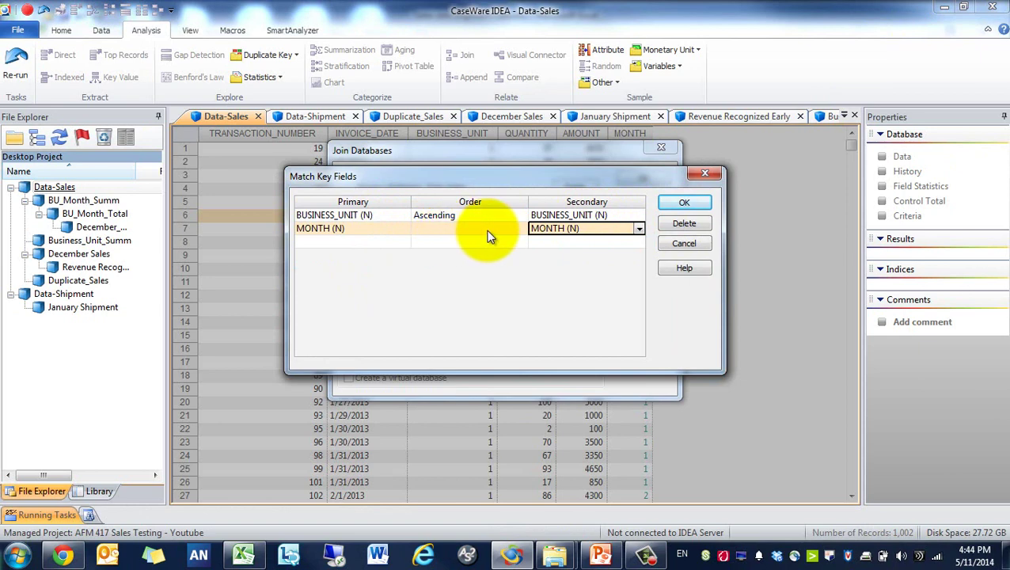
click(684, 203)
Limit the secondary output fields to PERCENTAGE_TOTAL only.
click(573, 270)
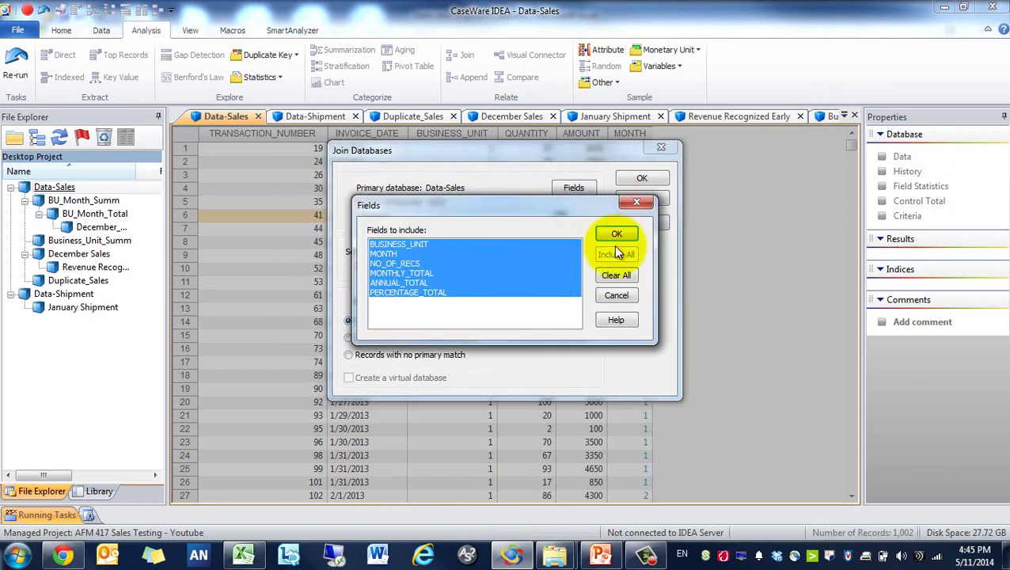
click(617, 276)
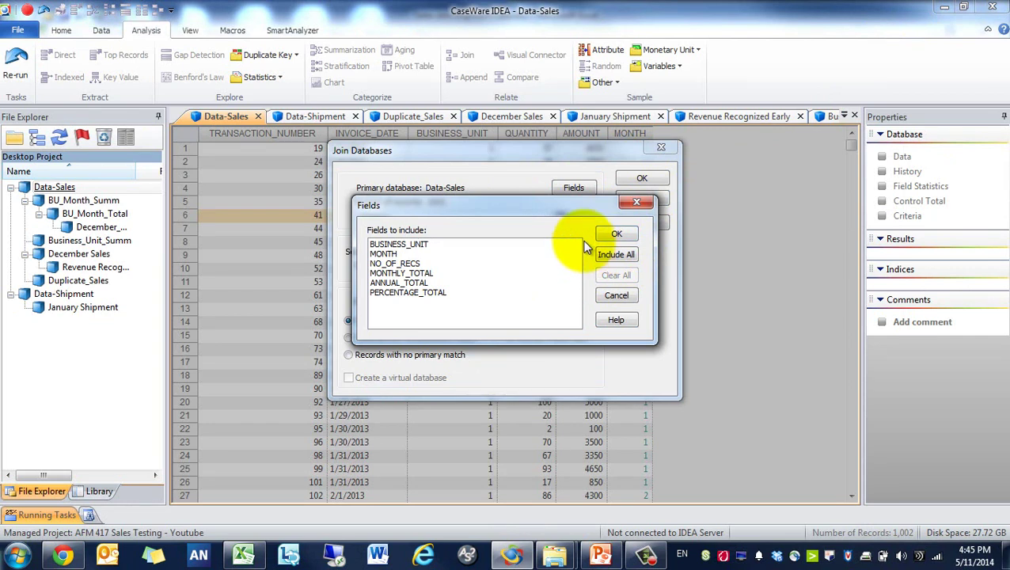
click(610, 234)
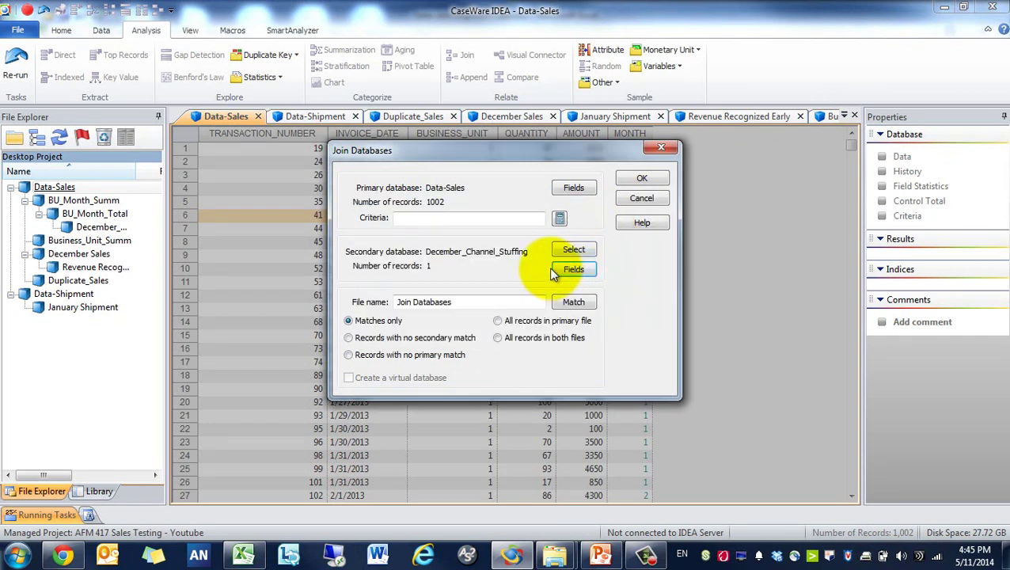
click(641, 175)
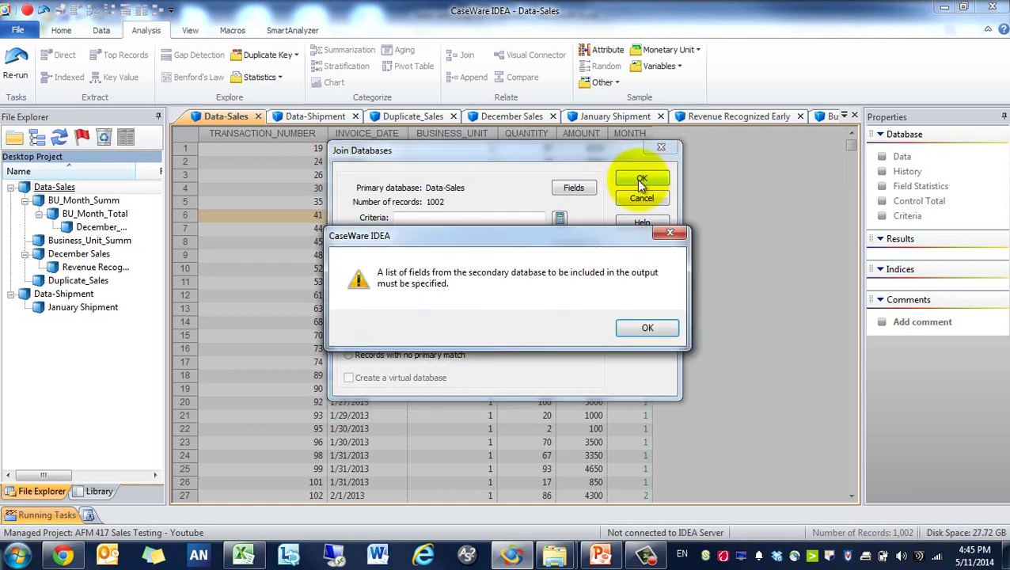
click(630, 324)
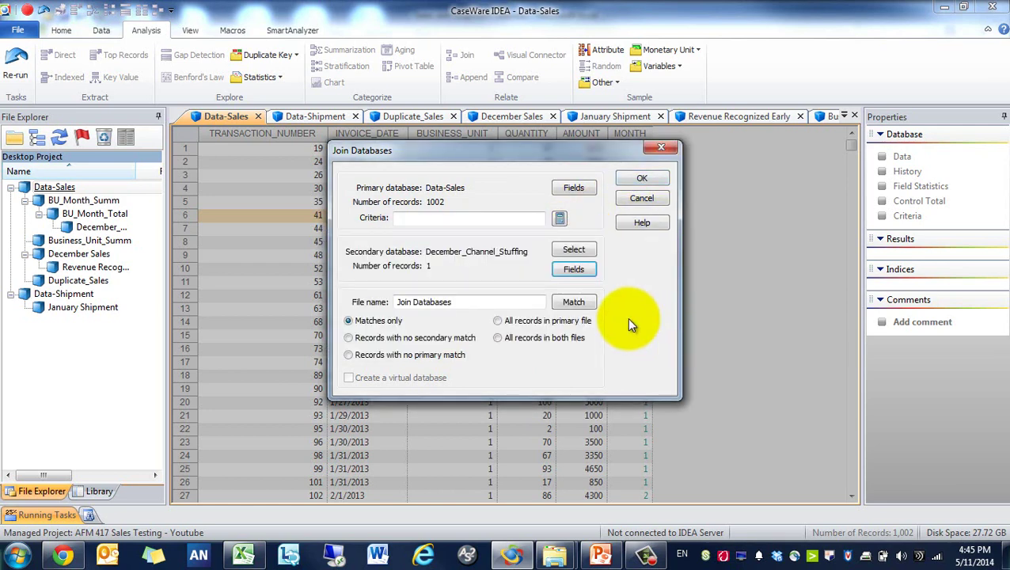
click(575, 270)
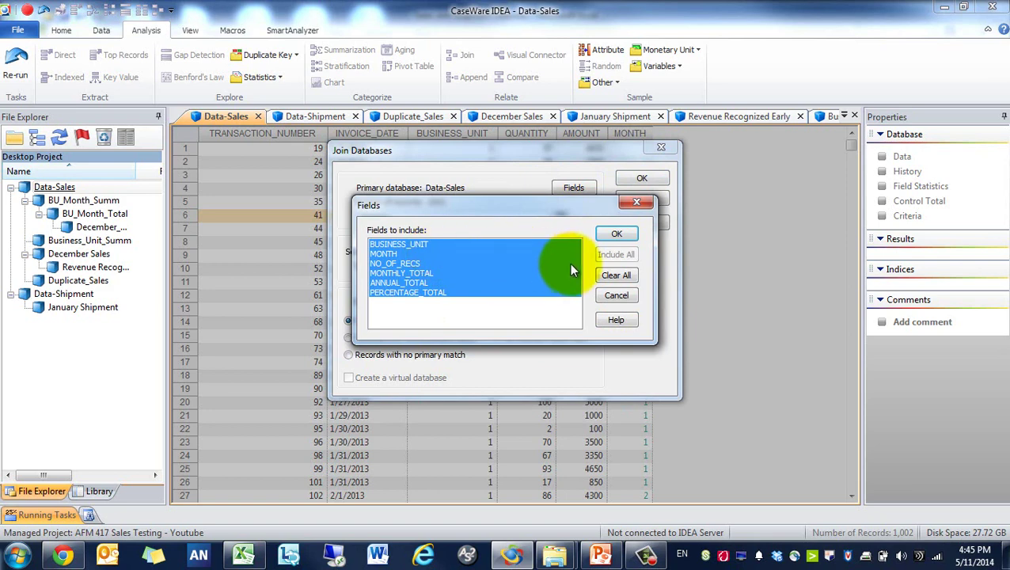
click(599, 275)
click(564, 291)
click(614, 234)
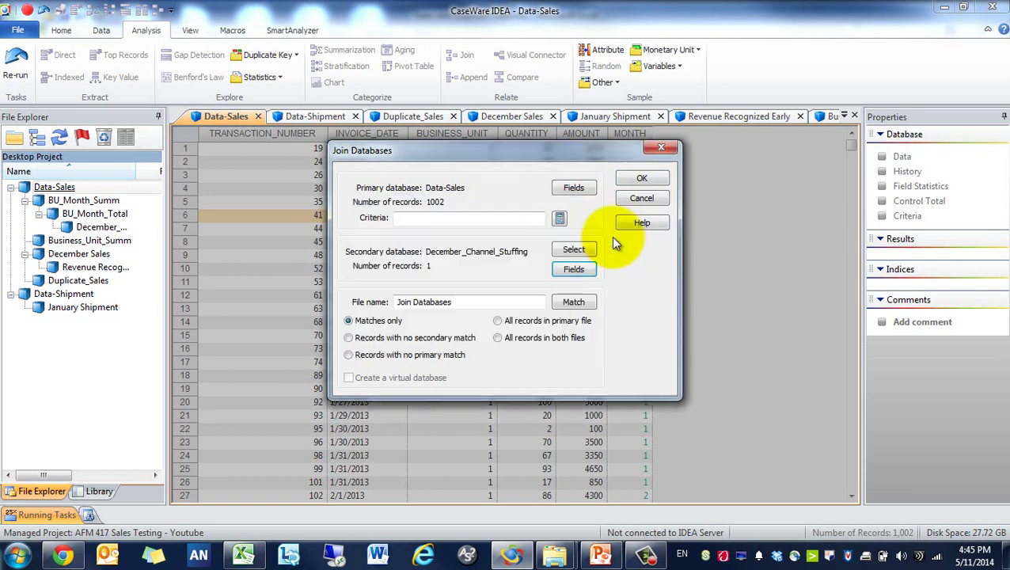
Run the join, check the 15% risk point on the workshop slide, and review the joined records.
click(654, 177)
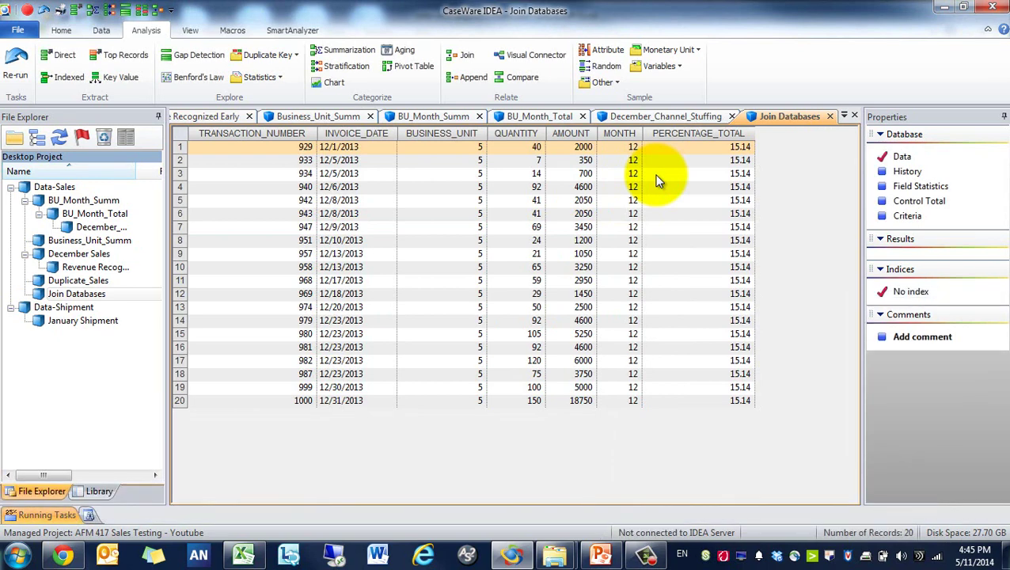
click(602, 554)
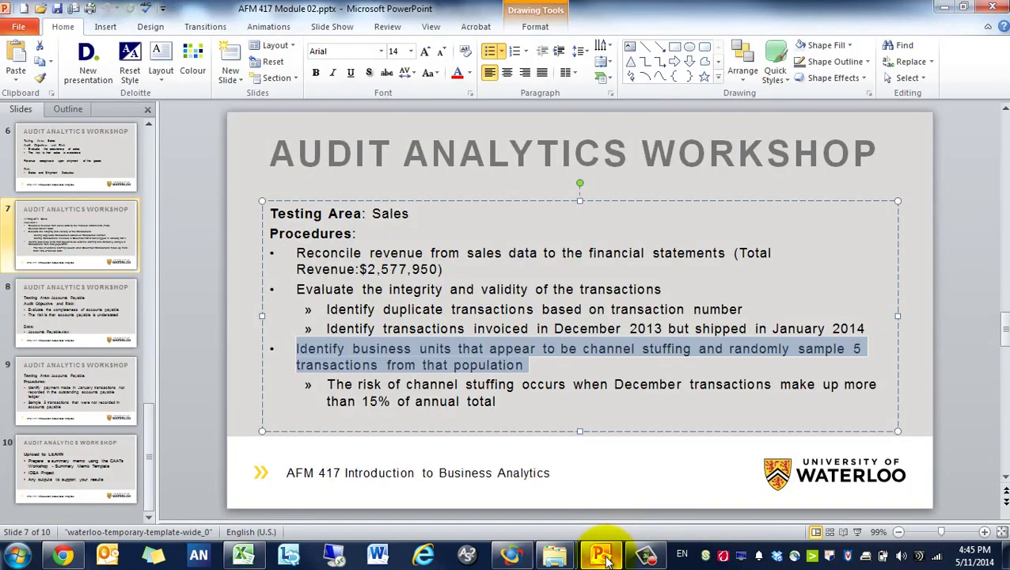
triple_click(573, 381)
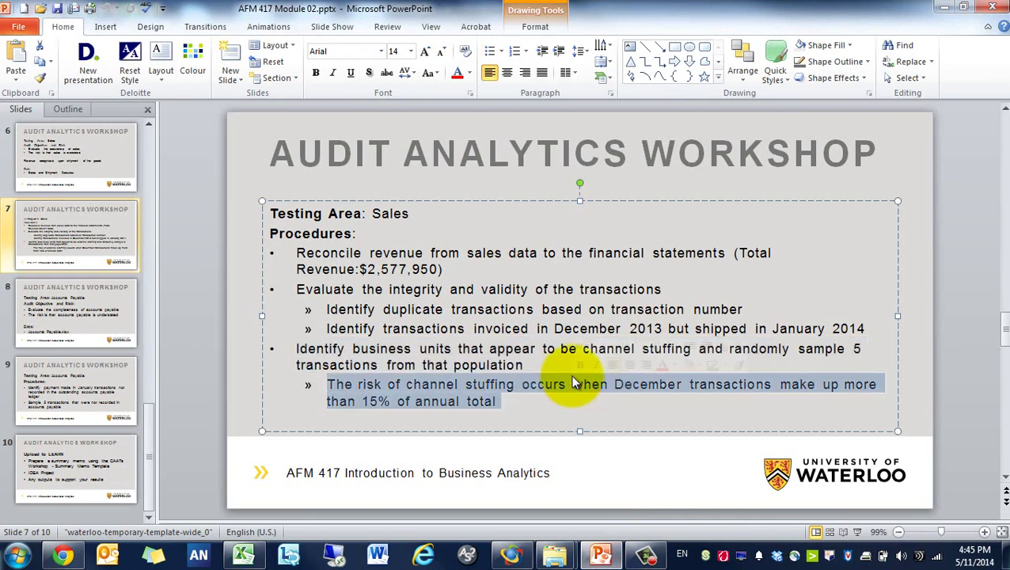
click(601, 554)
click(582, 160)
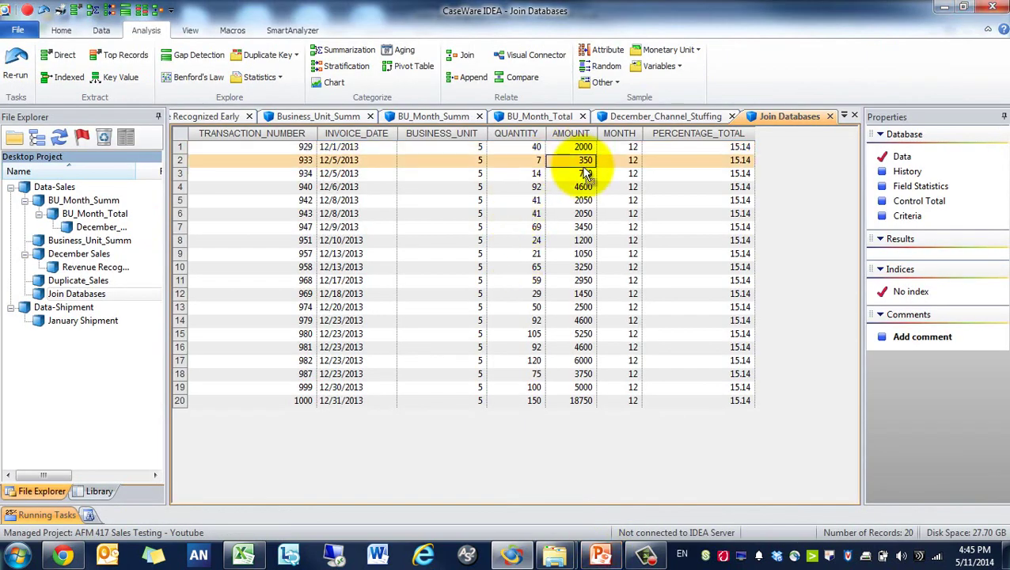
click(408, 135)
click(268, 148)
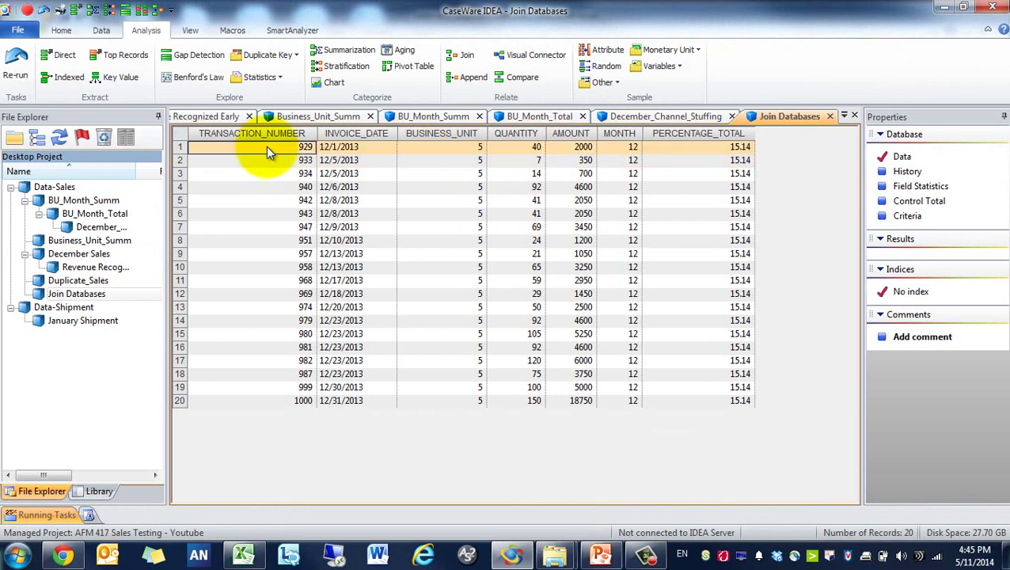
Set up a random sample of 5 records named Channel_Stuffing_Samples.
click(606, 67)
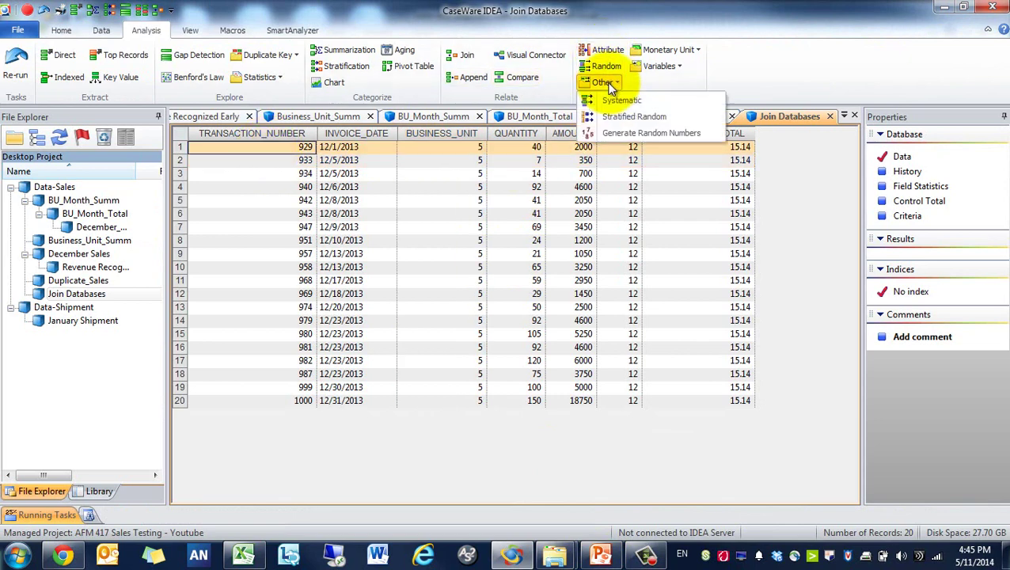
click(608, 70)
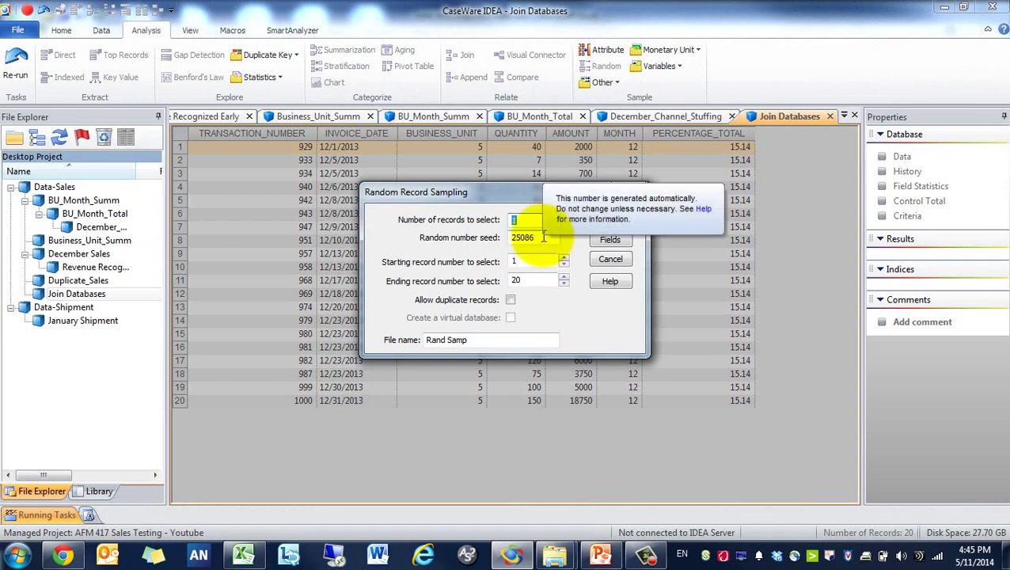
text(5)
click(540, 237)
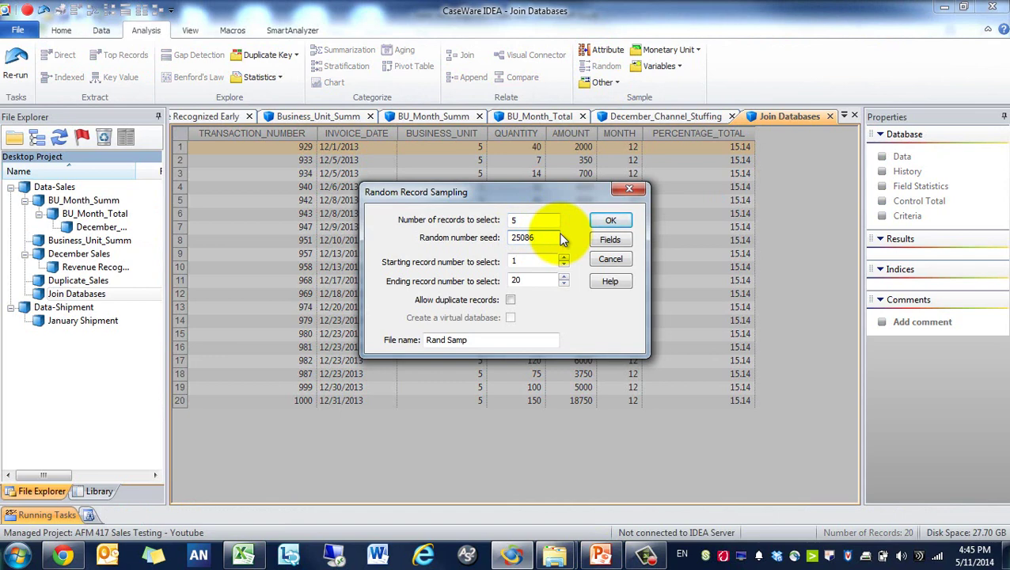
drag(472, 340, 426, 340)
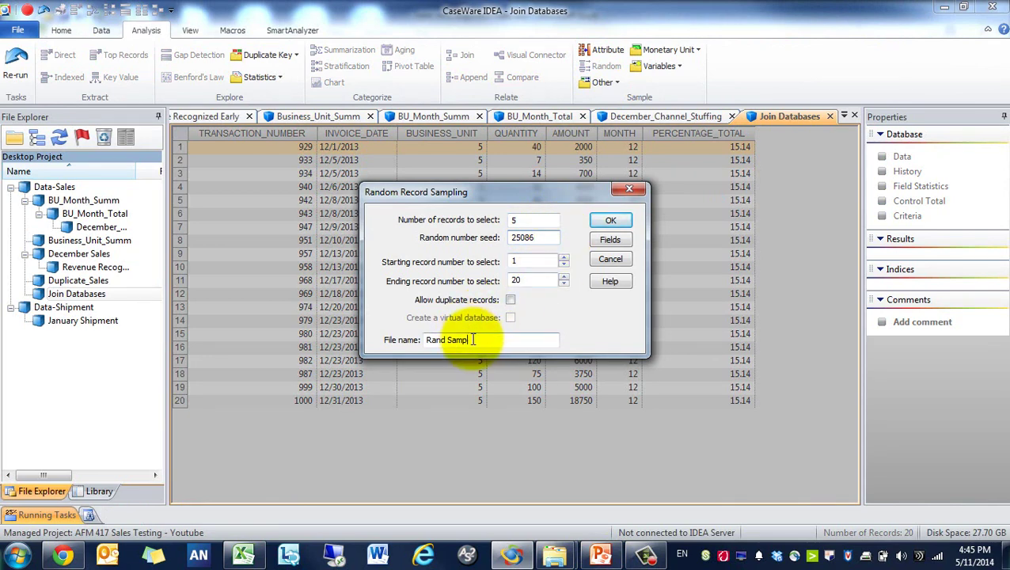
text(Channel)
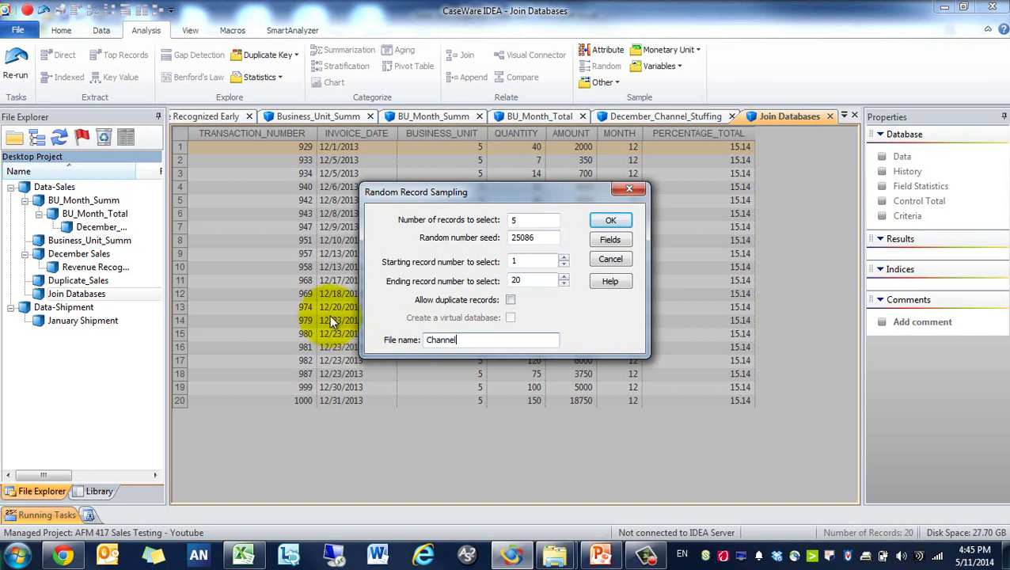
text(_Stuffing_Samples)
Exclude PERCENTAGE_TOTAL from the sample's fields, keeping MONTH.
click(609, 239)
click(613, 236)
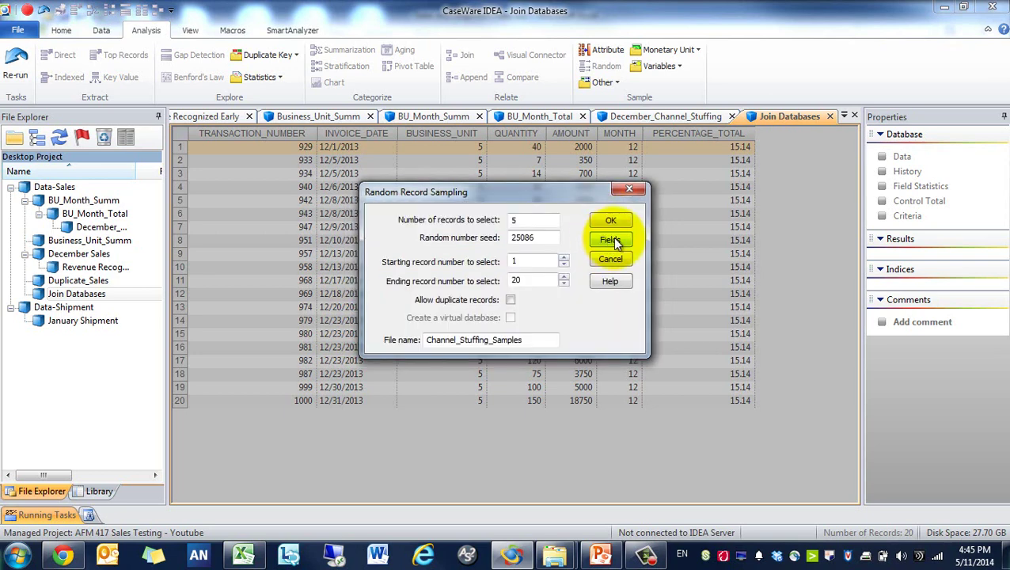
click(613, 237)
click(441, 295)
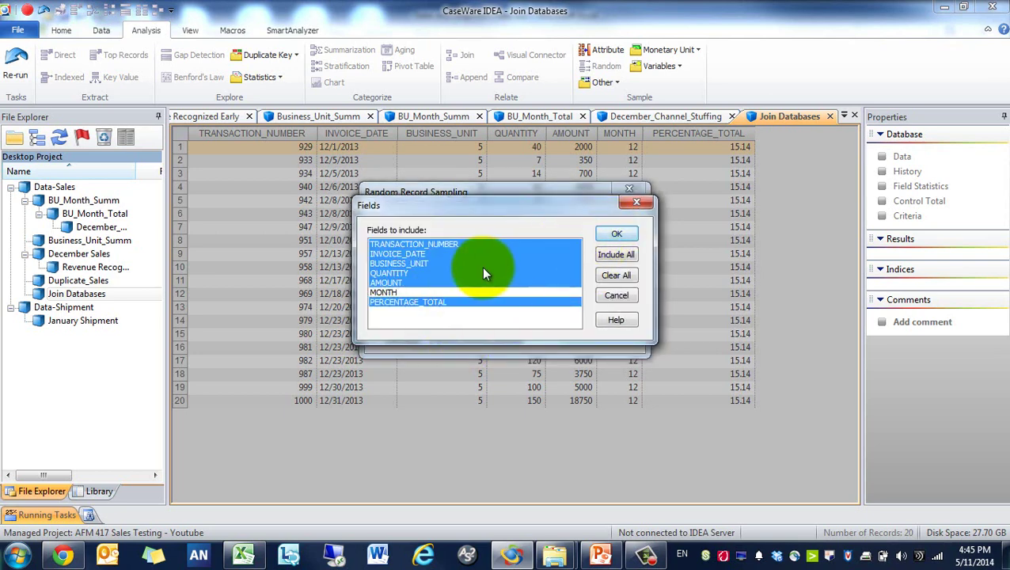
click(477, 289)
click(477, 302)
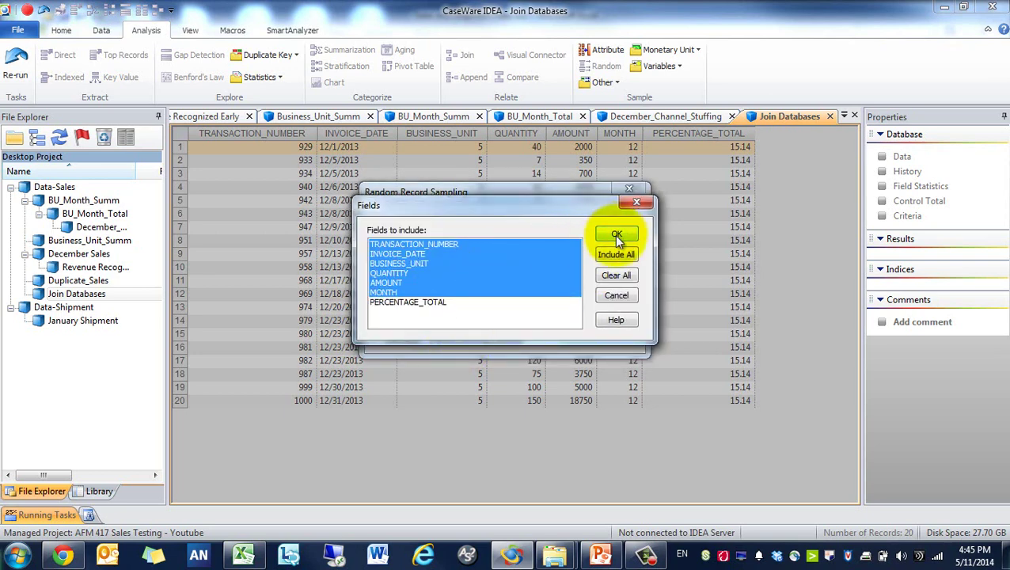
click(615, 235)
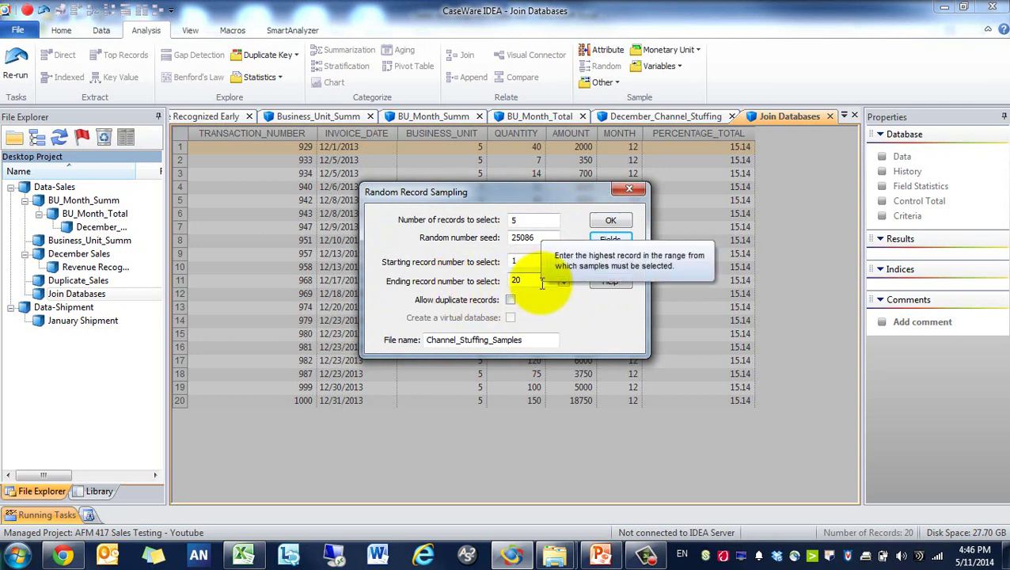
Run the random sample to create the 5-record Channel_Stuffing_Samples table and review the sampled records.
click(608, 222)
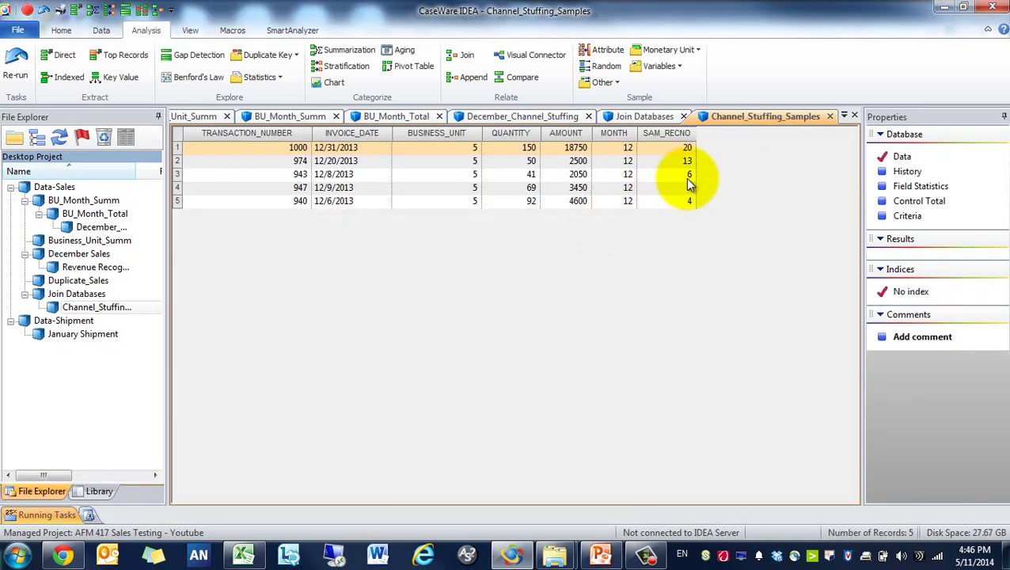
drag(662, 156, 657, 191)
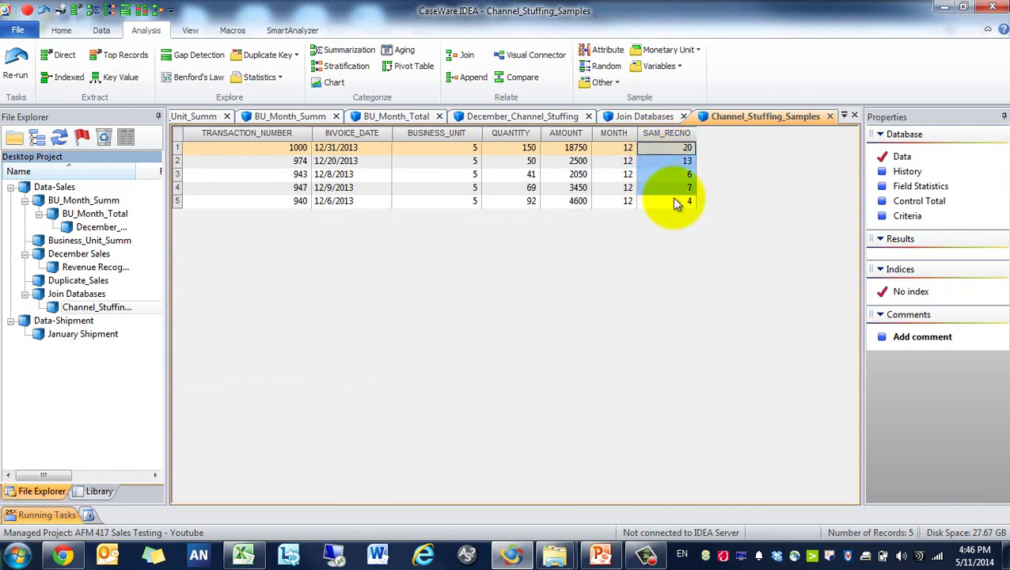
click(456, 159)
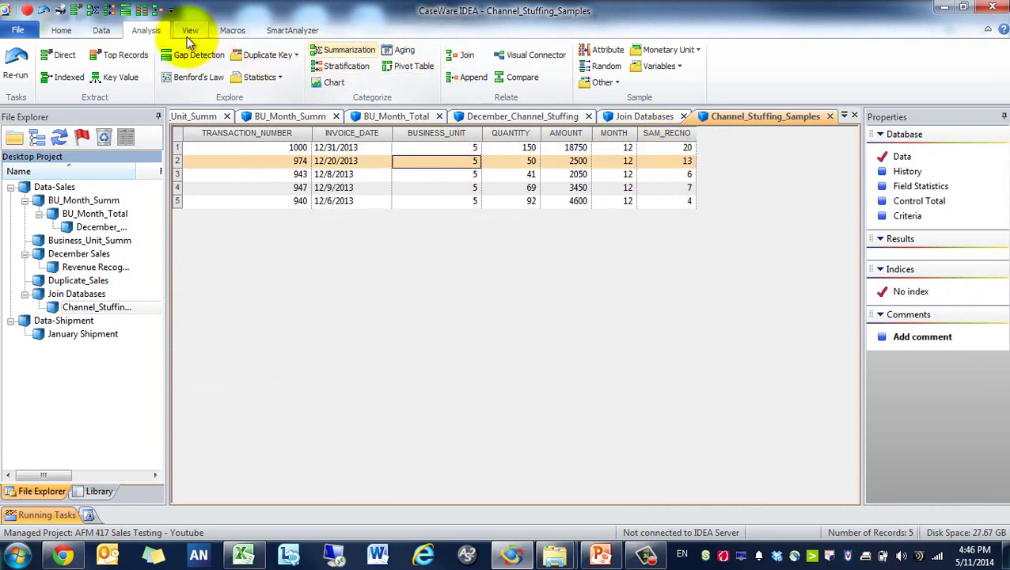
Export Channel_Stuffing_Samples with all fields as an Excel 2007-2010 workbook into Exports.ILB.
click(62, 30)
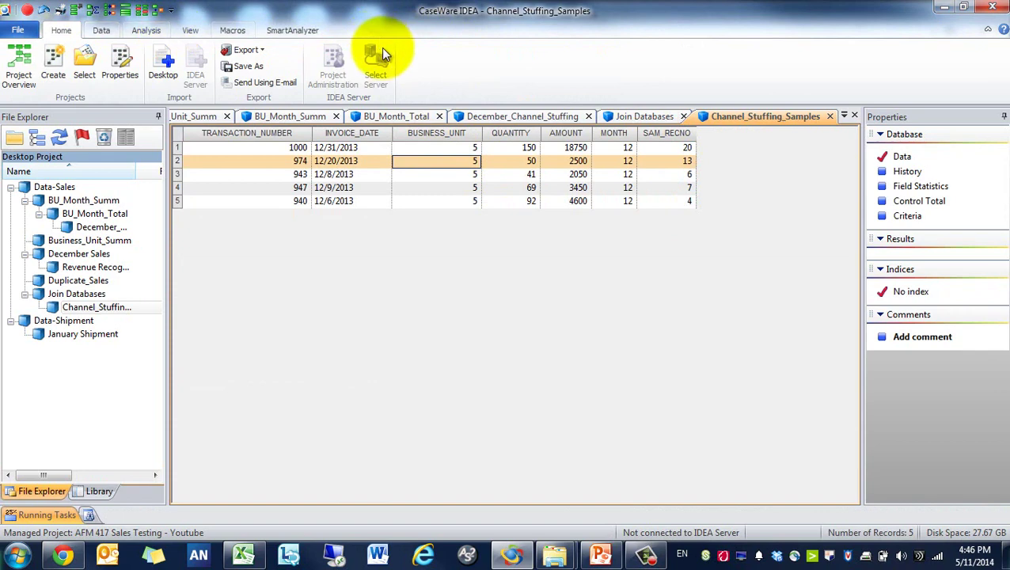
click(247, 51)
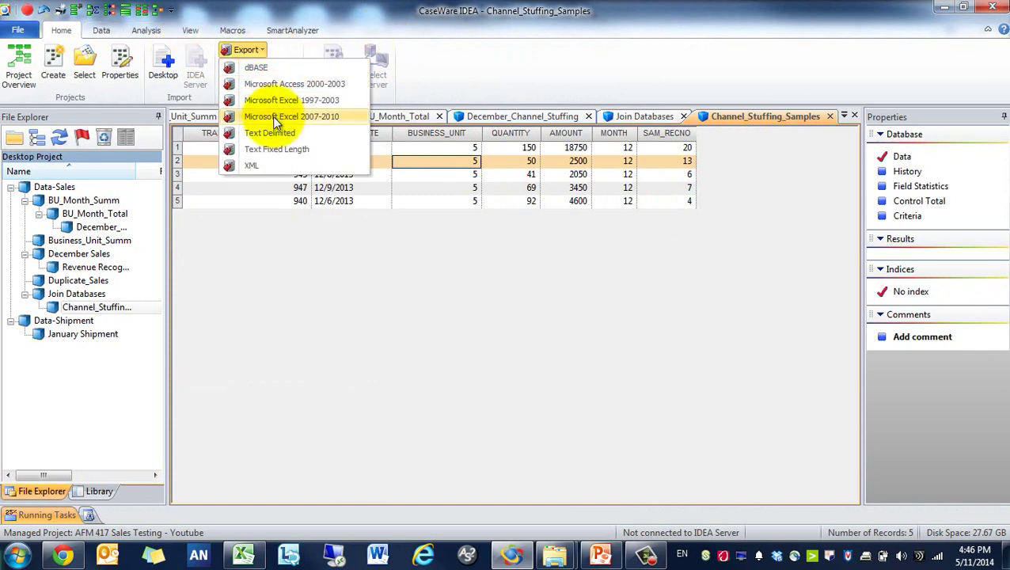
click(272, 116)
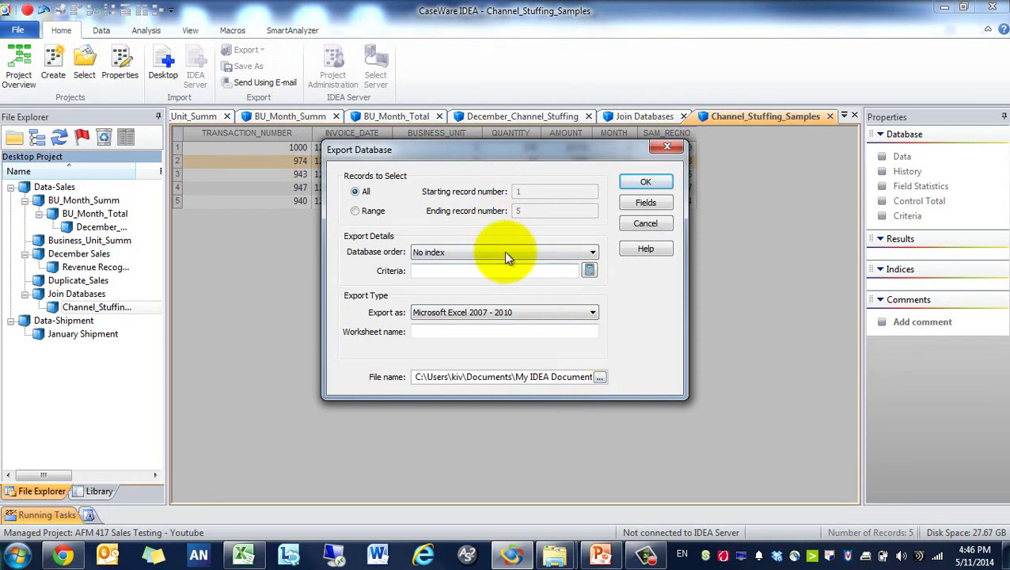
click(599, 377)
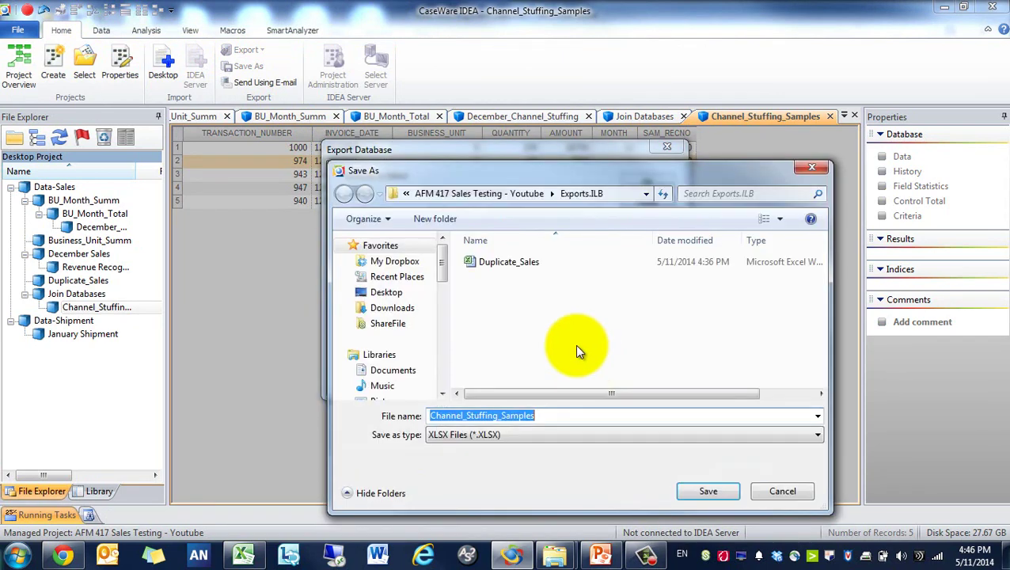
click(708, 498)
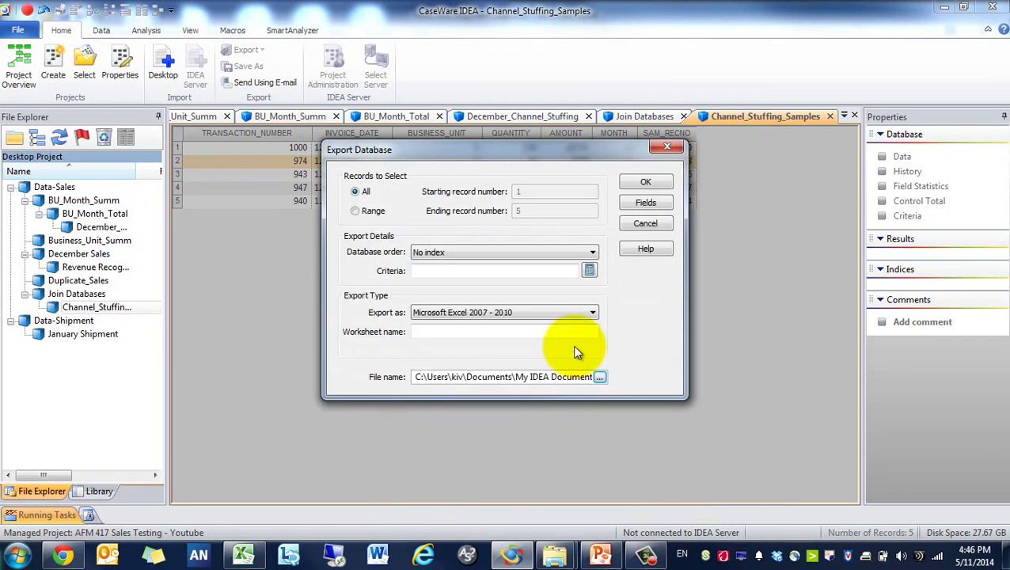
click(647, 203)
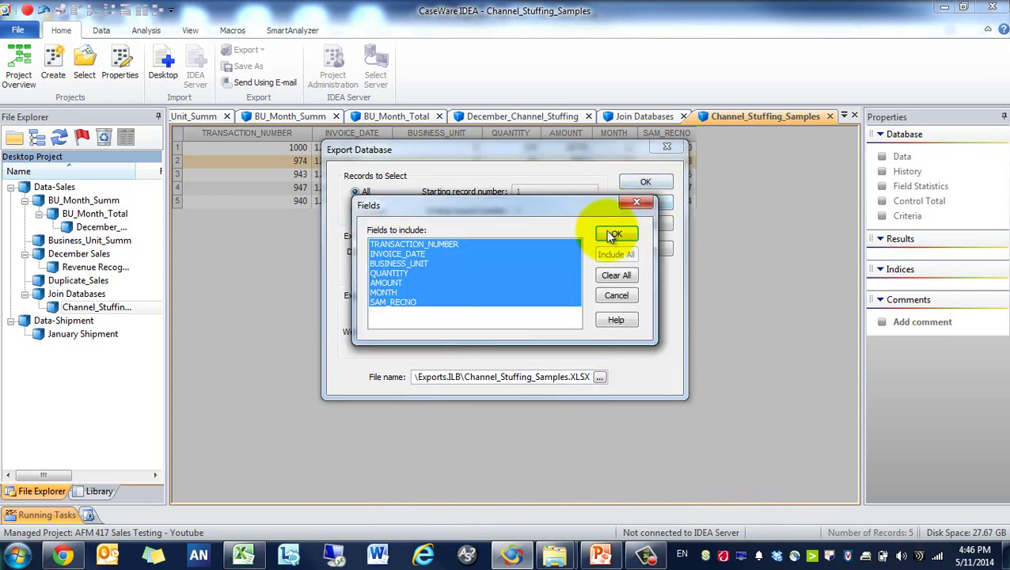
click(616, 232)
click(643, 184)
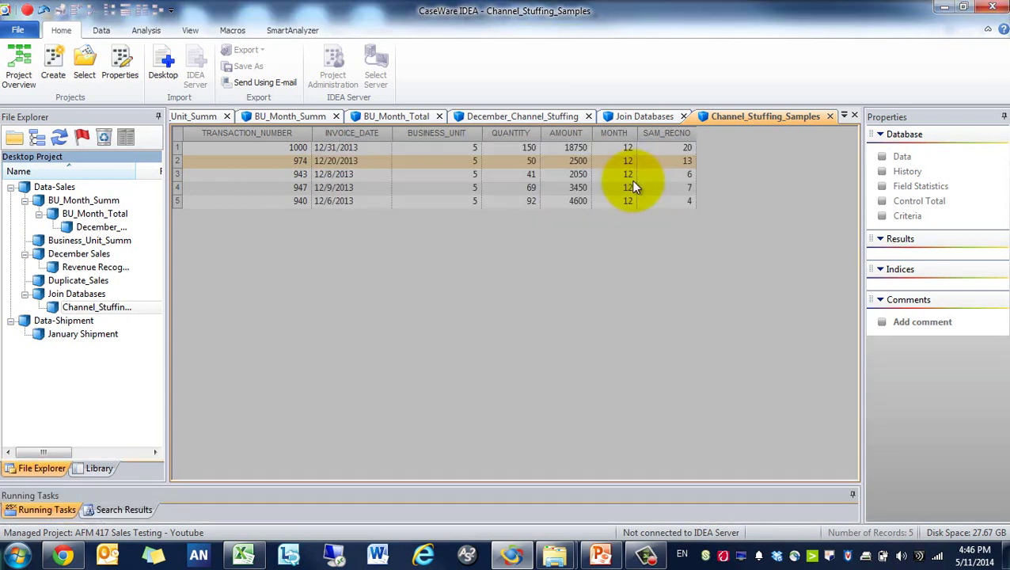
In Explorer, go up to the project folder, open Exports.ILB and preview Channel_Stuffing_Samples.
mouse_move(573, 540)
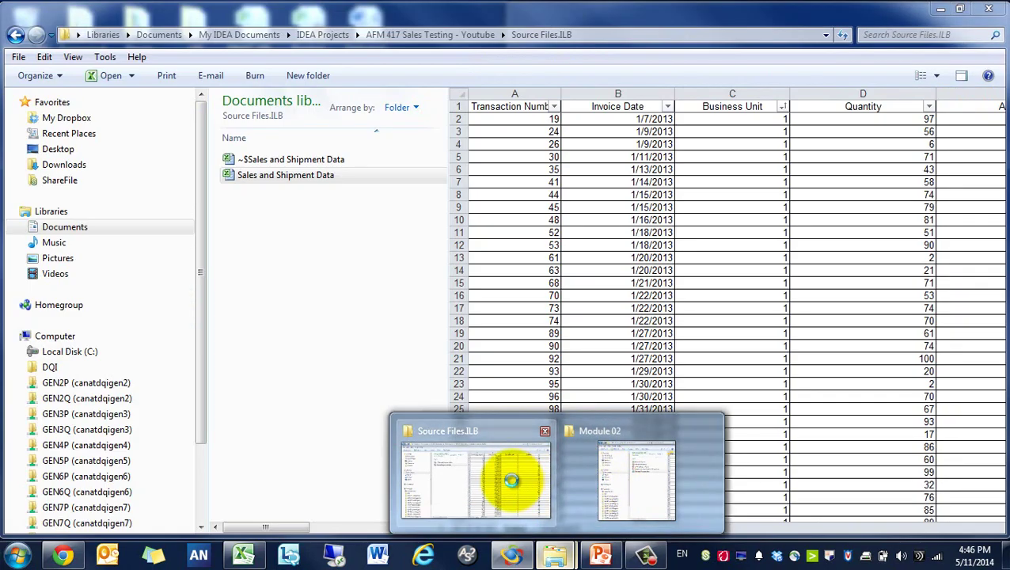
click(511, 481)
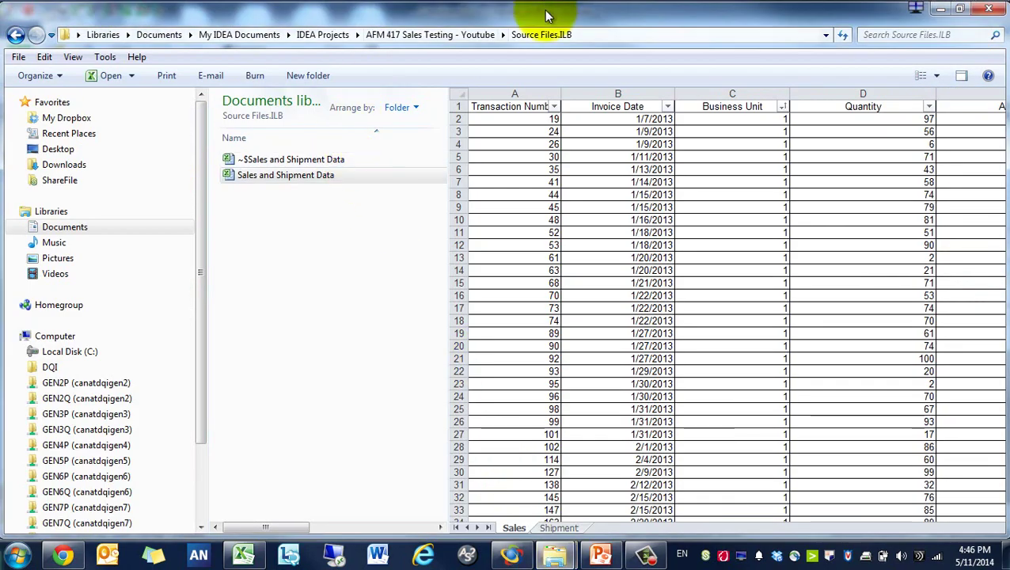
click(475, 35)
double_click(288, 194)
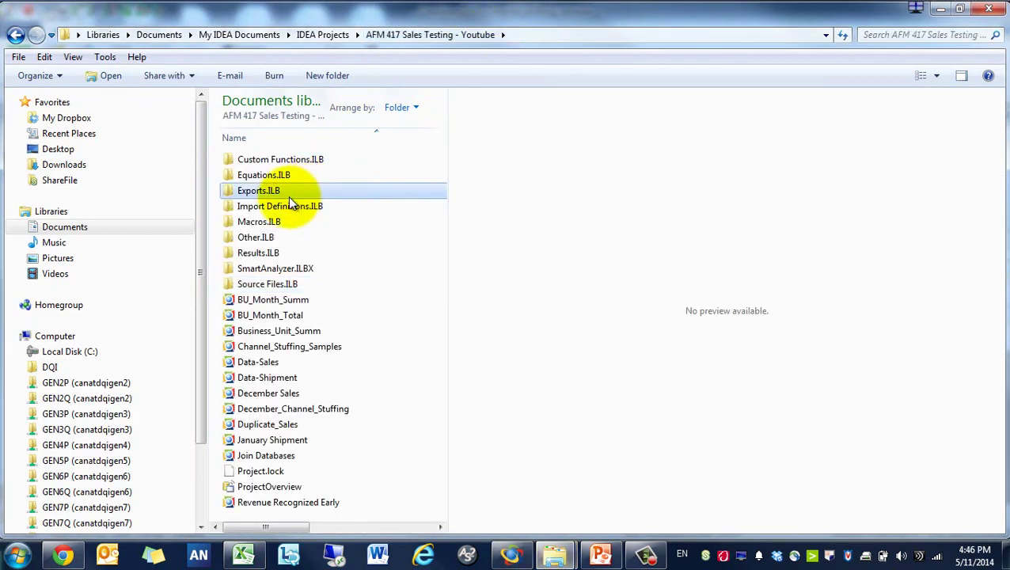
click(283, 160)
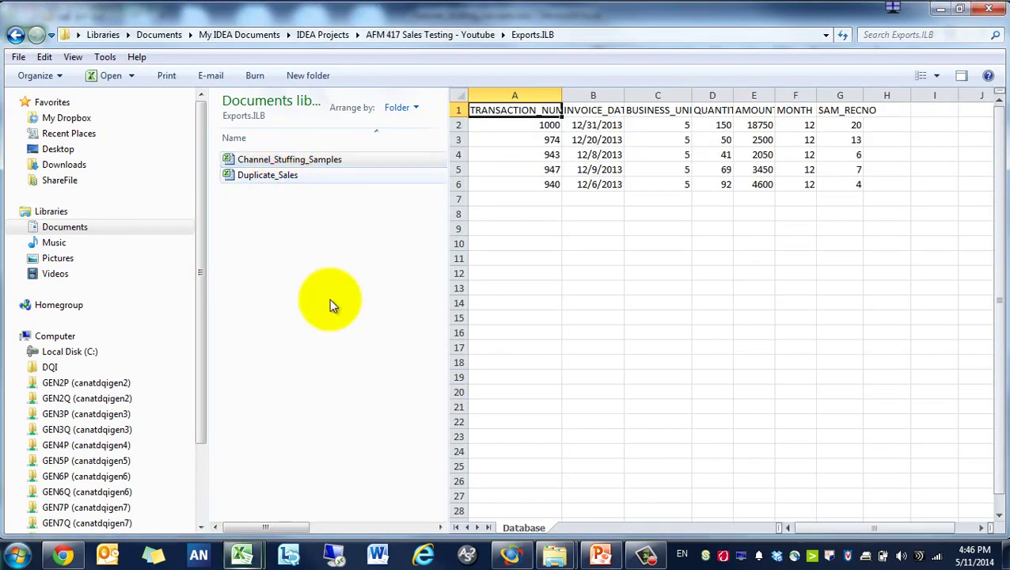
Check the Channel_Stuffing_Samples workbook in Excel, then close it and the Sales and Shipment Data workbook.
click(242, 555)
click(280, 512)
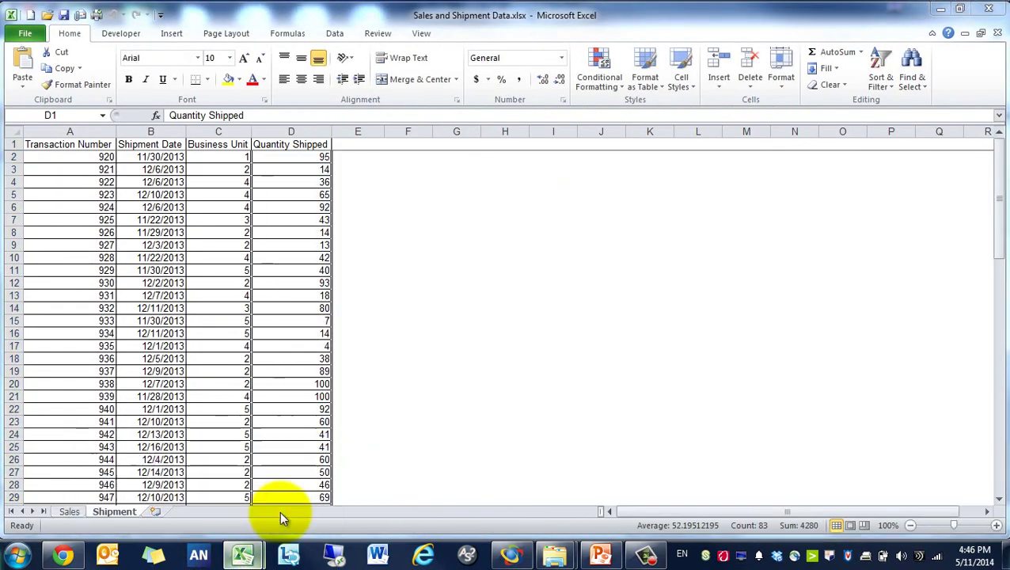
click(989, 9)
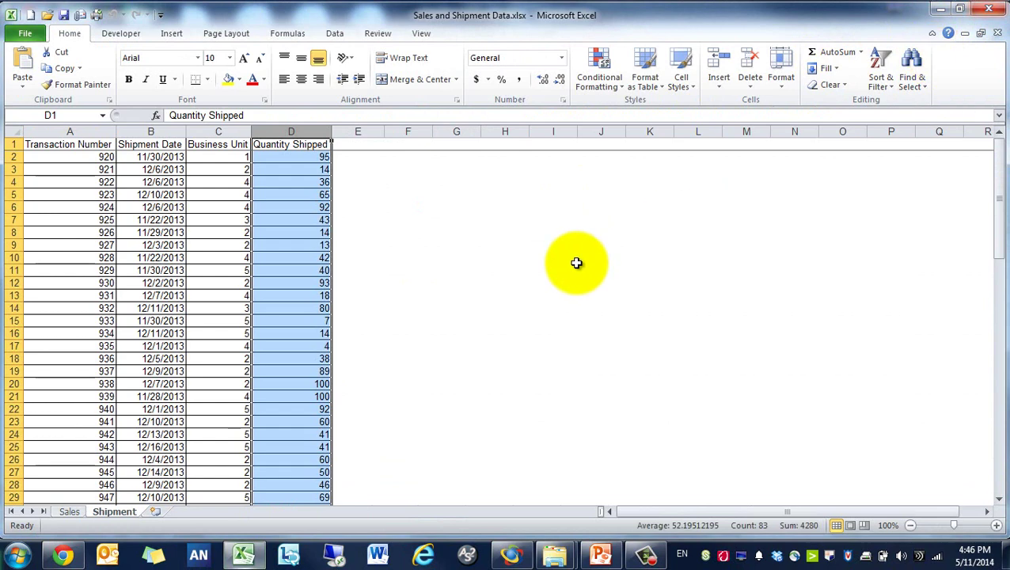
click(989, 9)
Open and close the Duplicate_Sales export in Excel, then return to CaseWare IDEA.
double_click(312, 173)
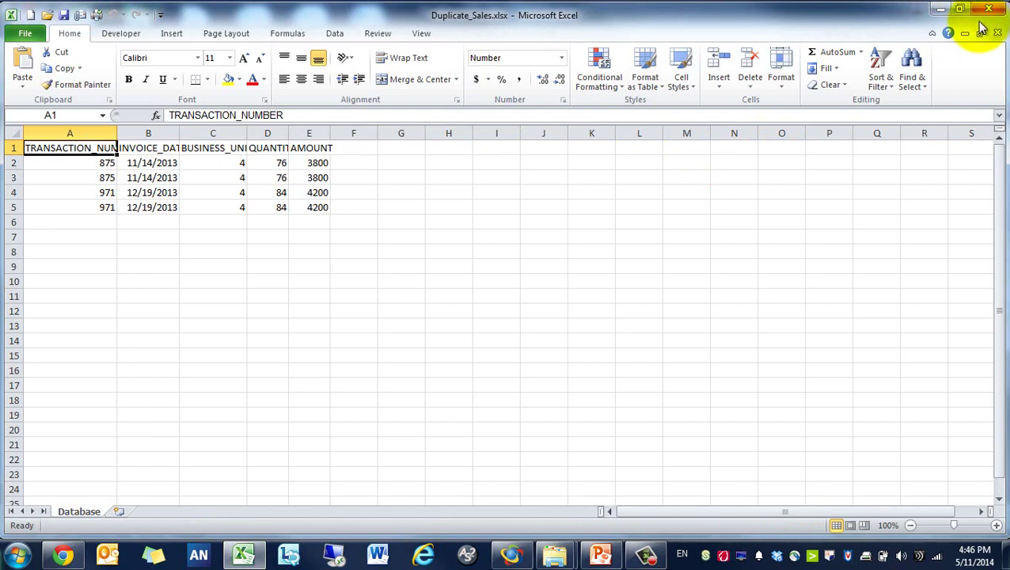
click(989, 9)
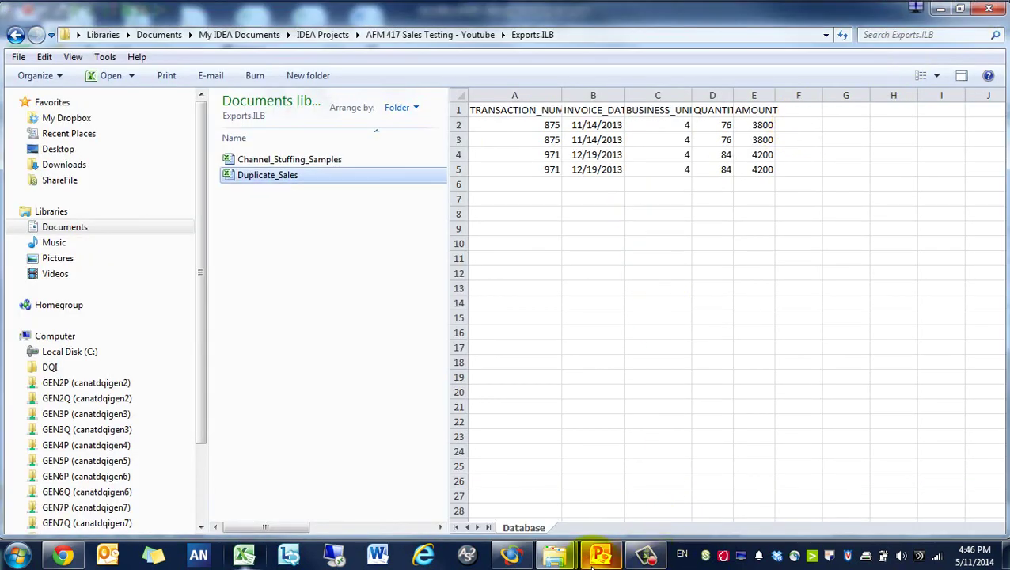
click(512, 554)
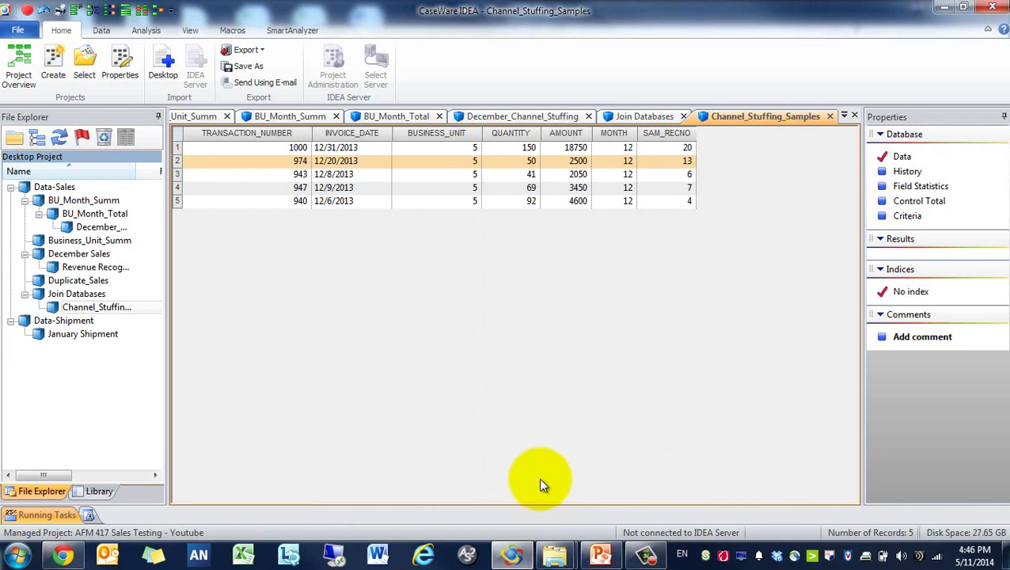